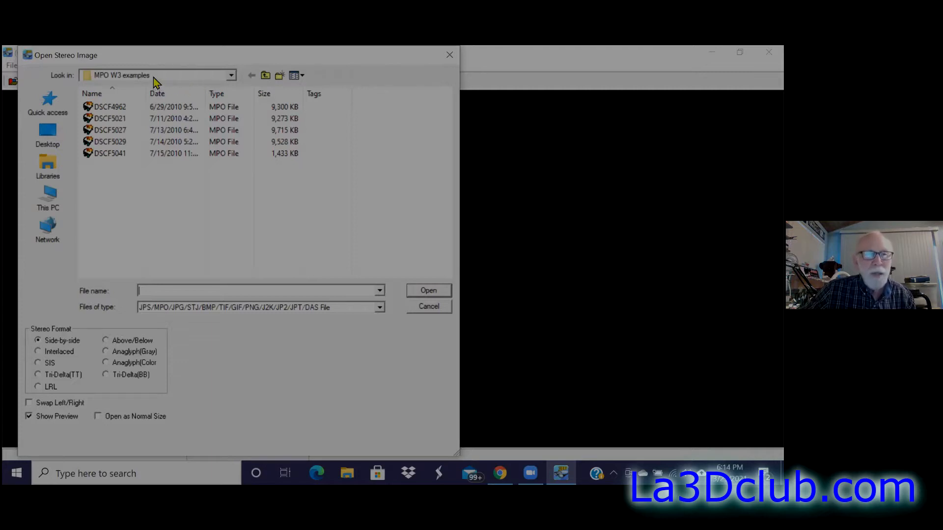
Step: Browse up to the Pictures folder and return through SPM Class to the MPO W3 examples folder
click(264, 76)
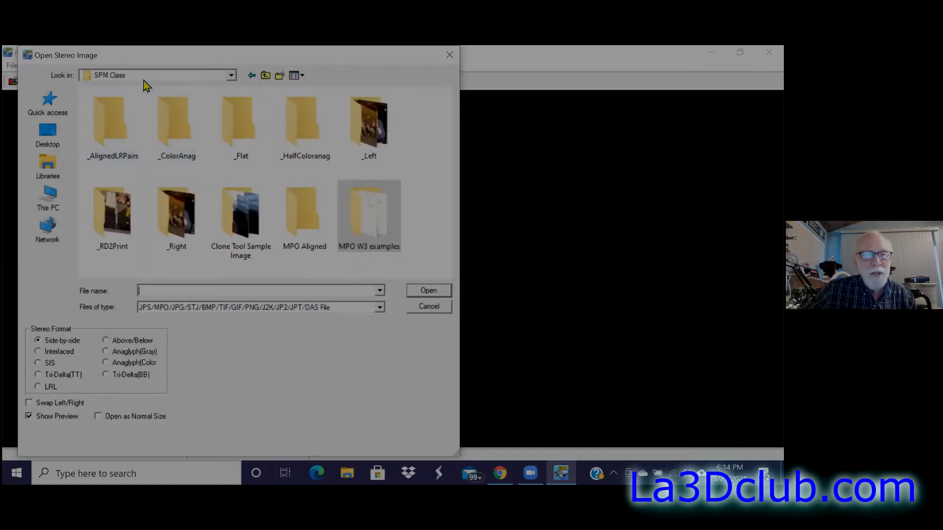
click(265, 76)
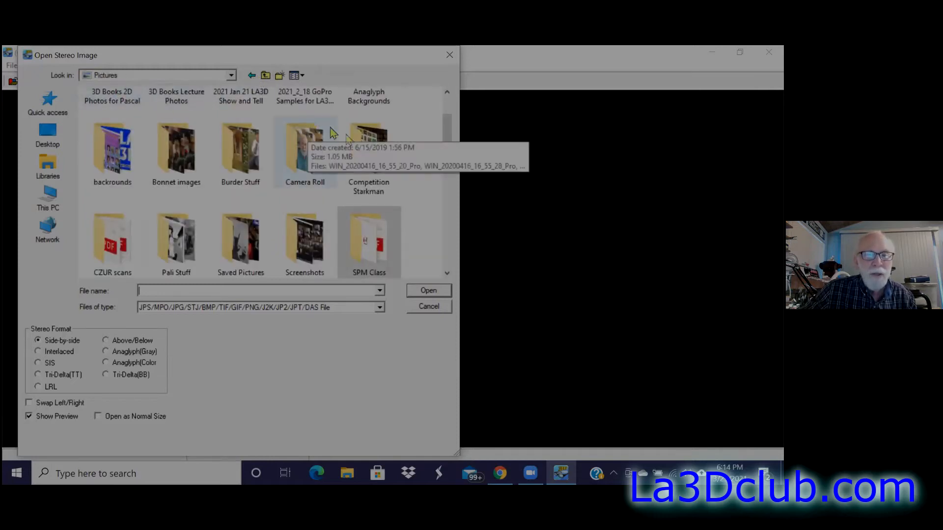
double_click(367, 250)
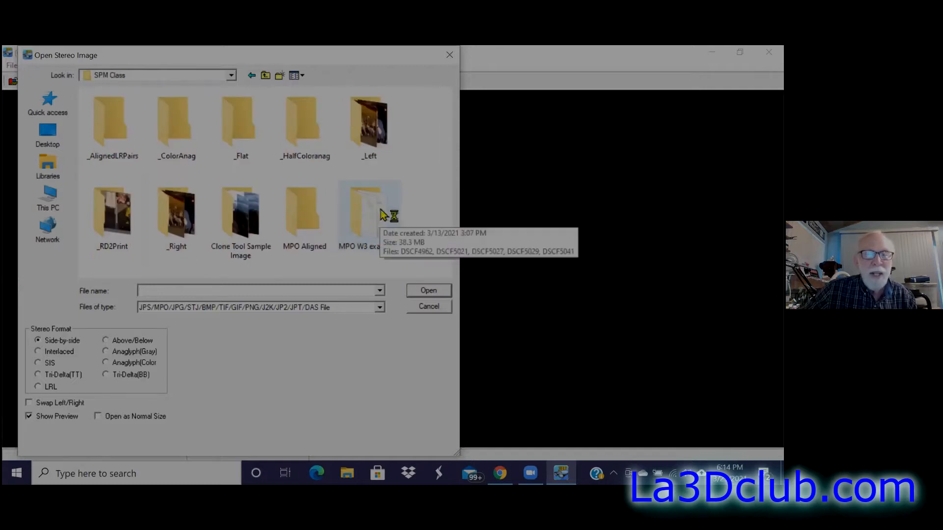
double_click(398, 230)
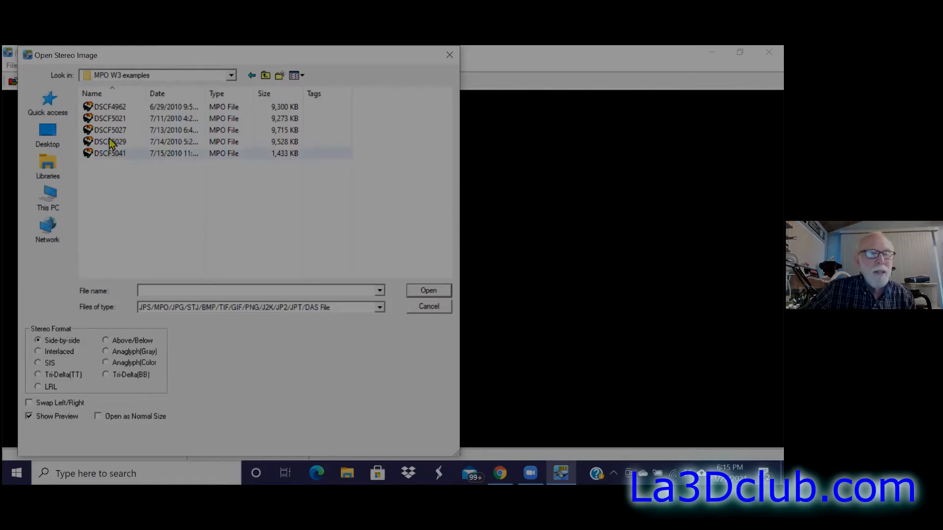
Step: Try the List, Details and Extra large icons displays for the MPO files, ending with List
click(303, 76)
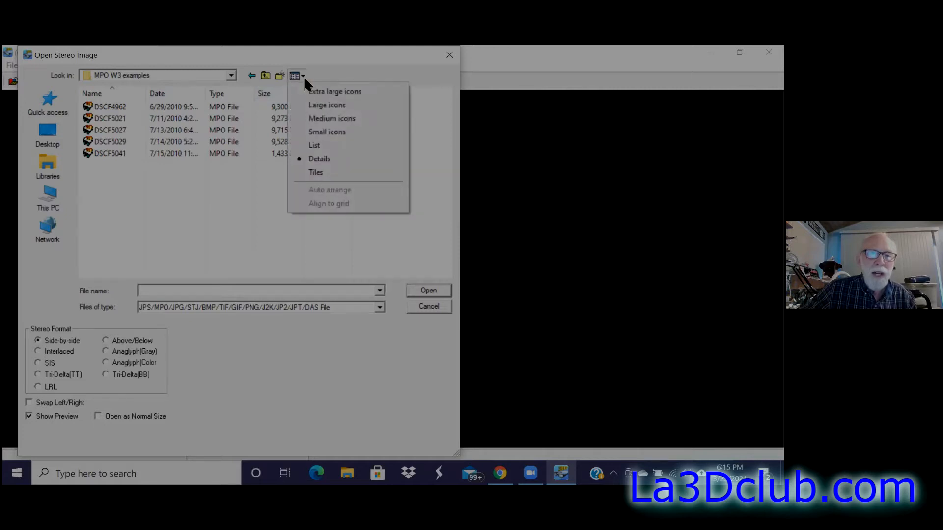
click(309, 146)
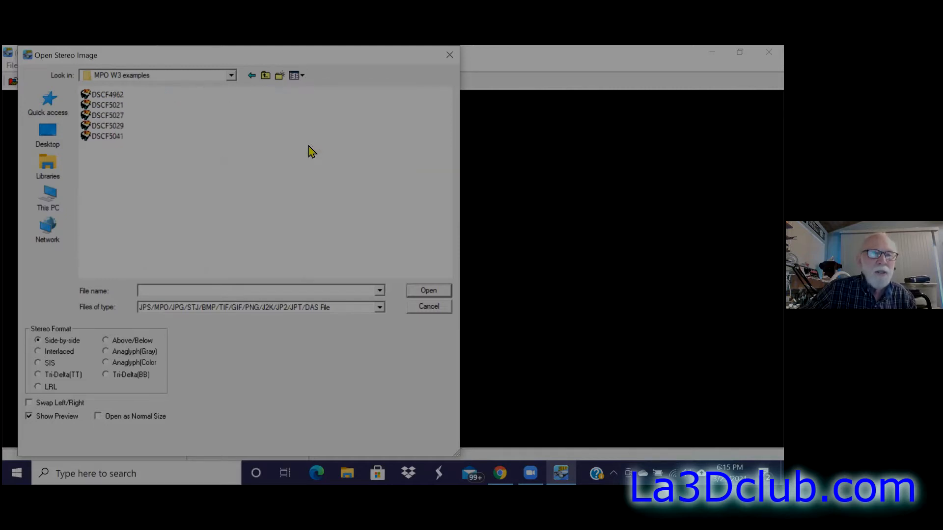
click(303, 76)
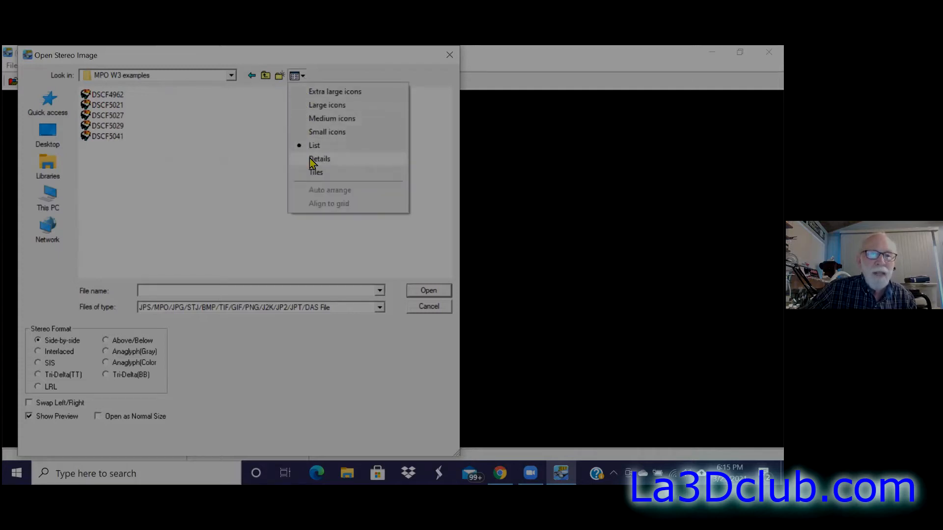
click(309, 158)
click(305, 79)
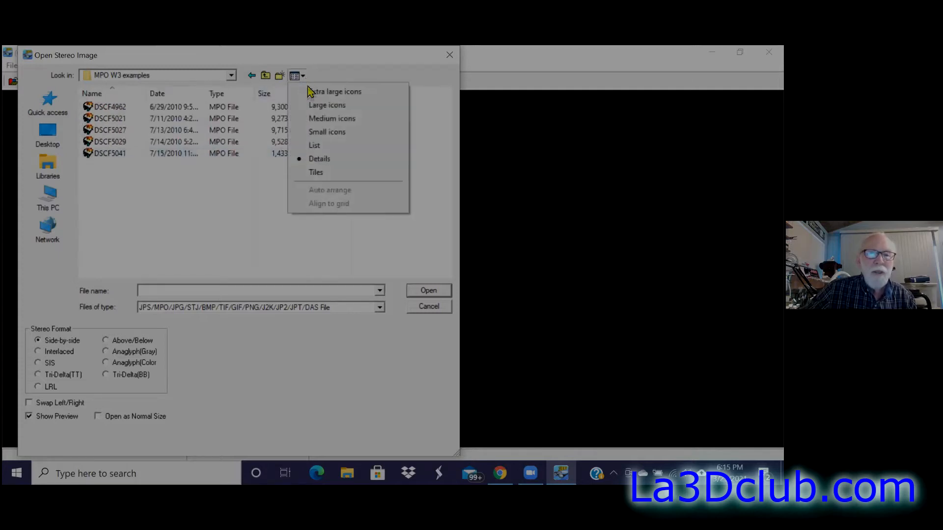
click(309, 90)
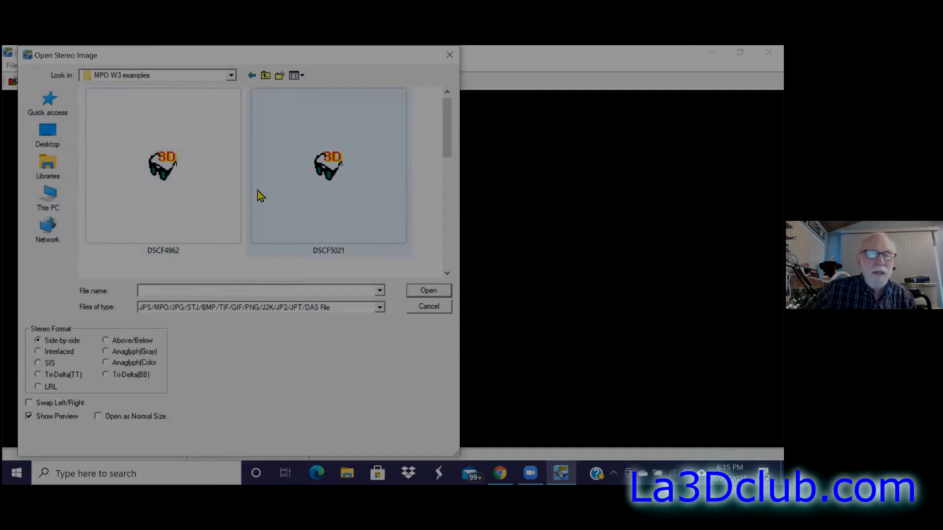
click(303, 78)
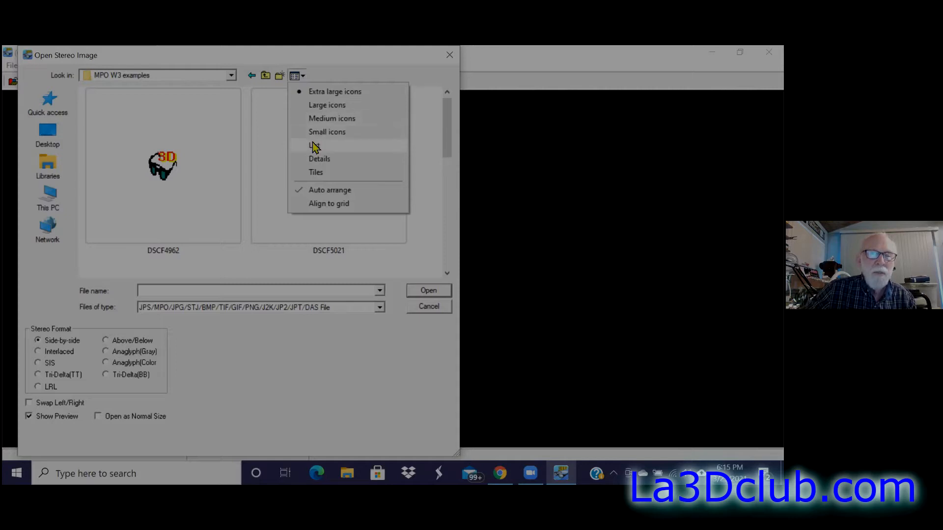
click(314, 146)
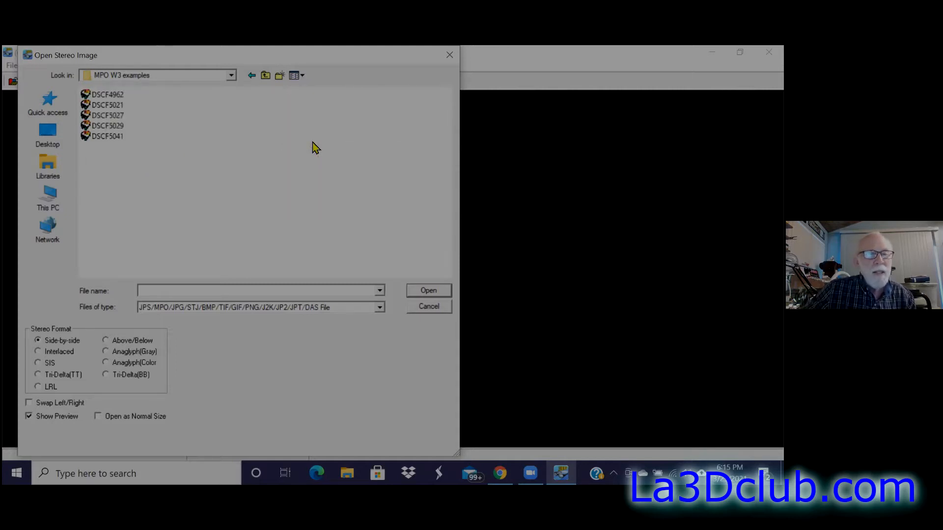
Step: Preview the MPO files in the folder and open DSCF4962 as a stereo image
click(113, 97)
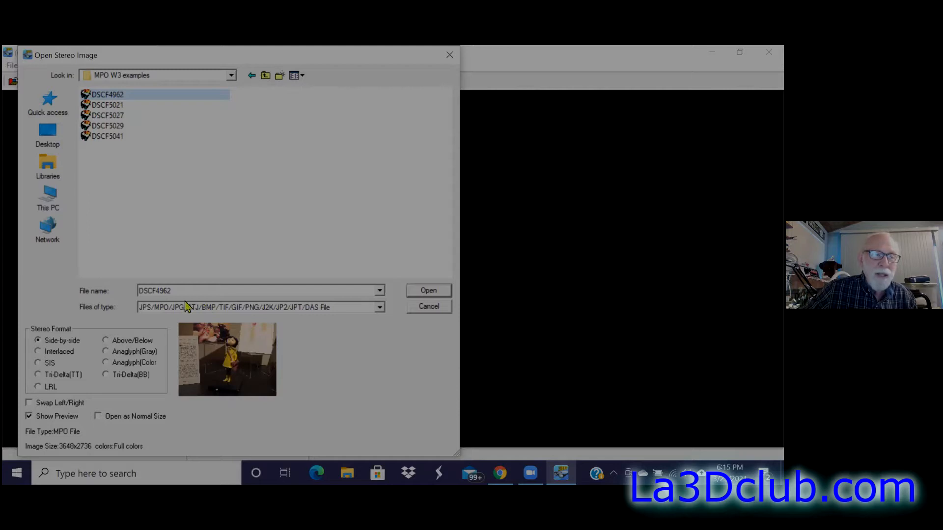
click(107, 106)
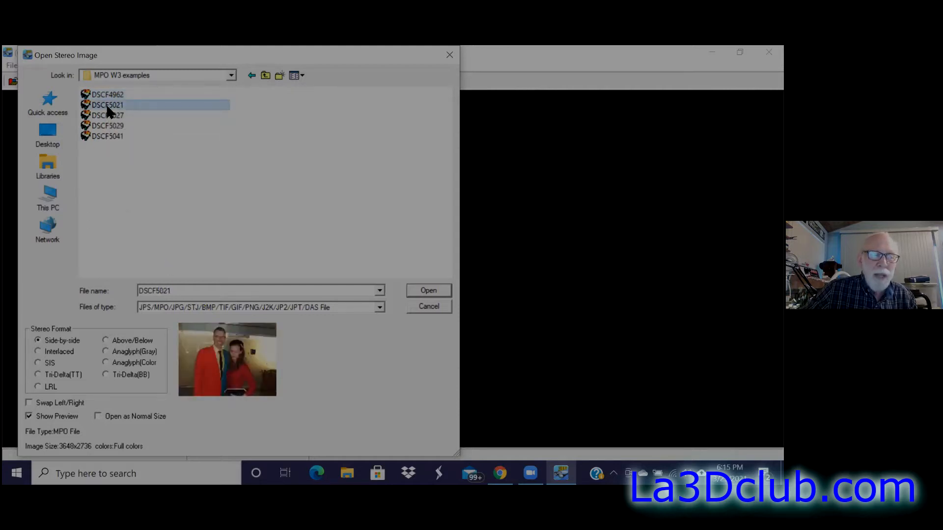
click(108, 115)
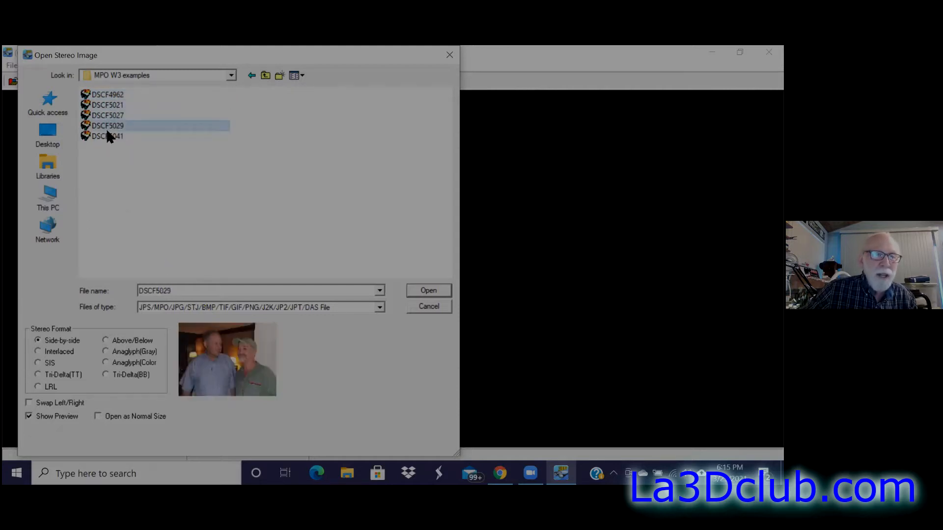
click(107, 128)
click(110, 138)
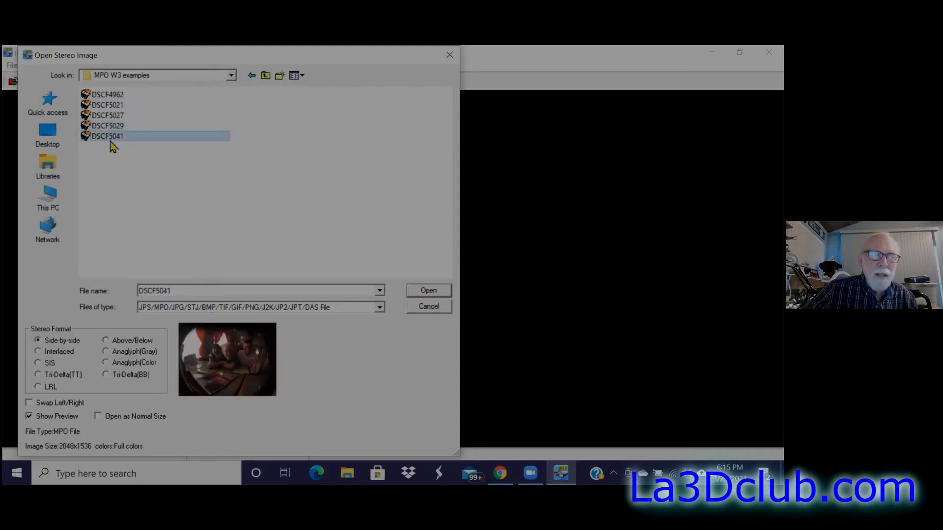
click(113, 95)
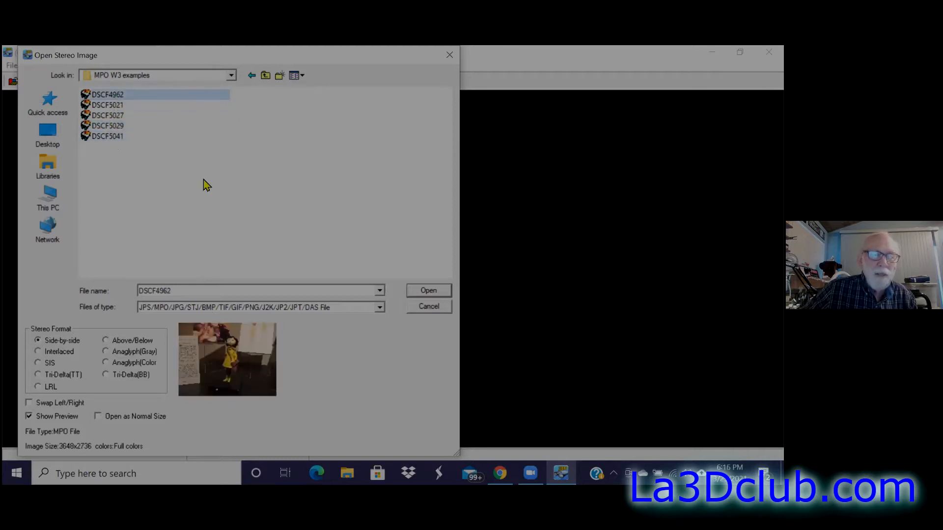
click(419, 292)
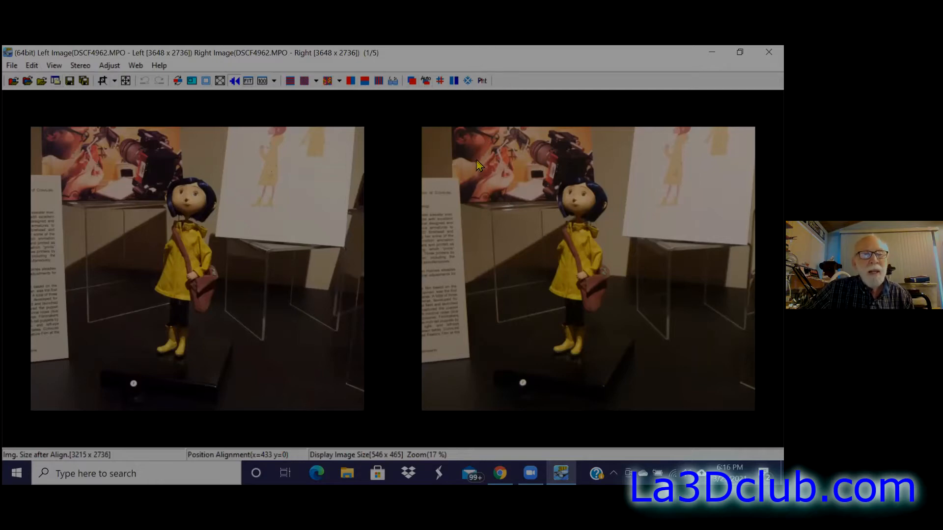
Step: View the stereo pair as a color anaglyph, gray anaglyph and above/below, returning to side-by-side
click(328, 81)
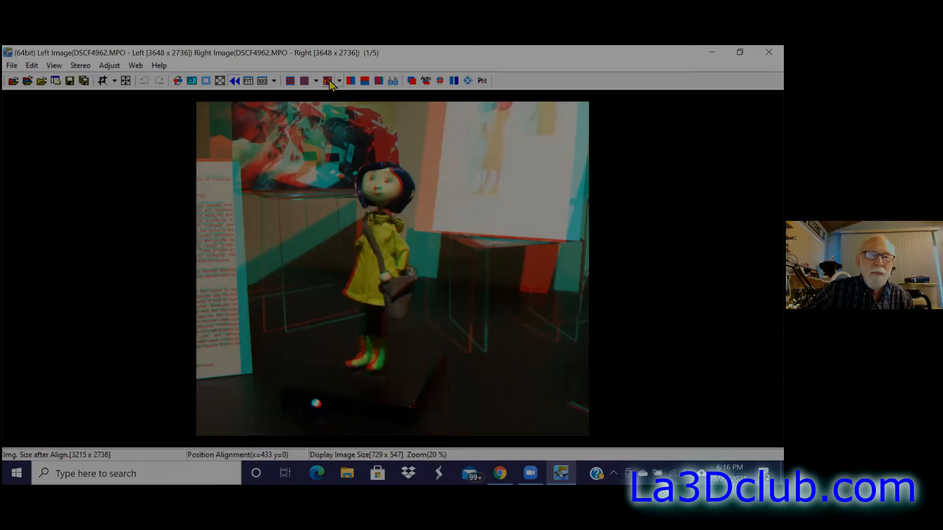
click(304, 80)
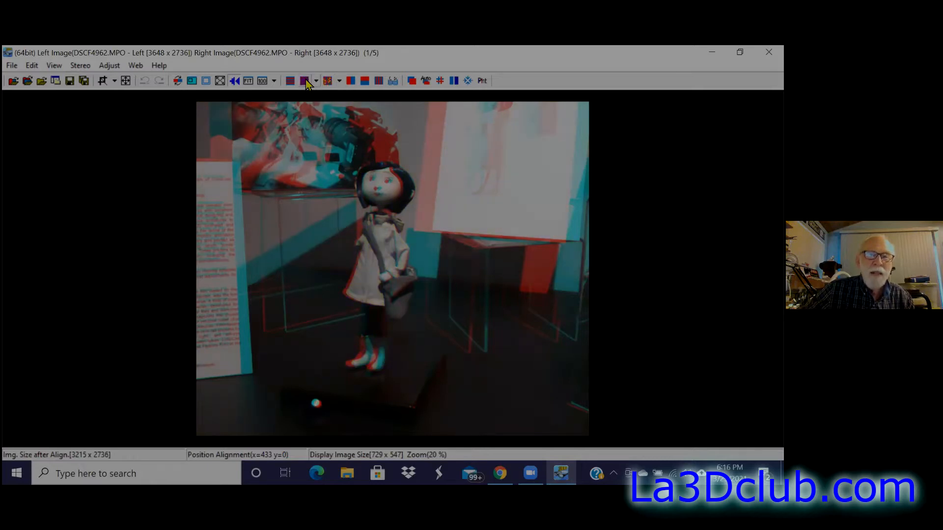
click(352, 82)
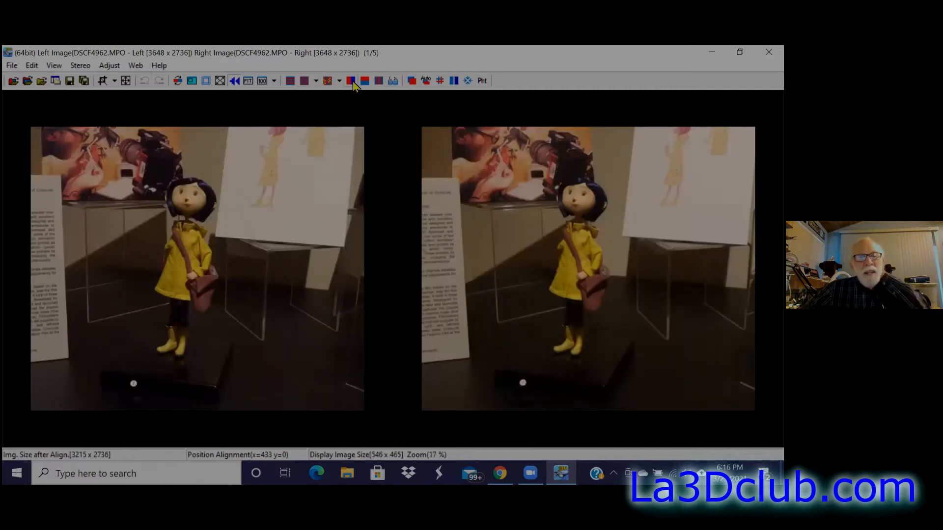
click(364, 81)
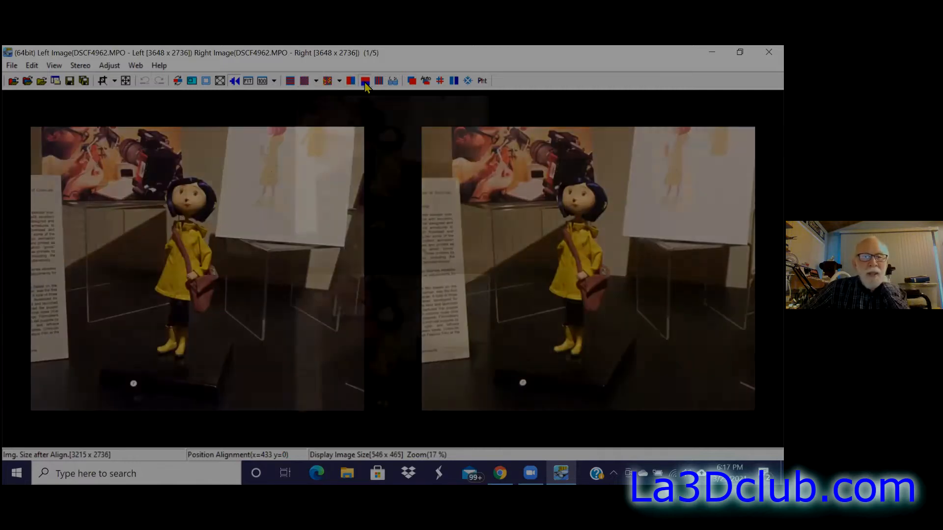
click(350, 81)
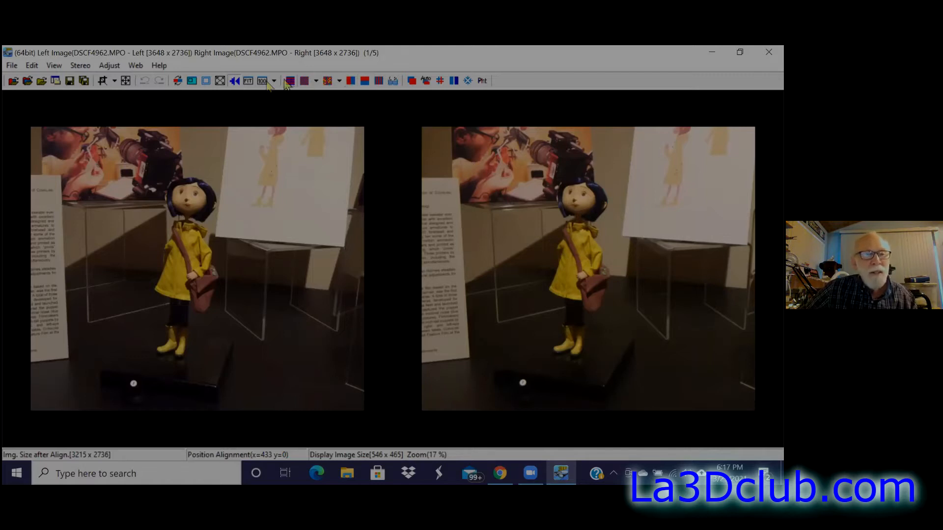
Step: Swap the left and right images and swap them back, doing this twice
click(178, 82)
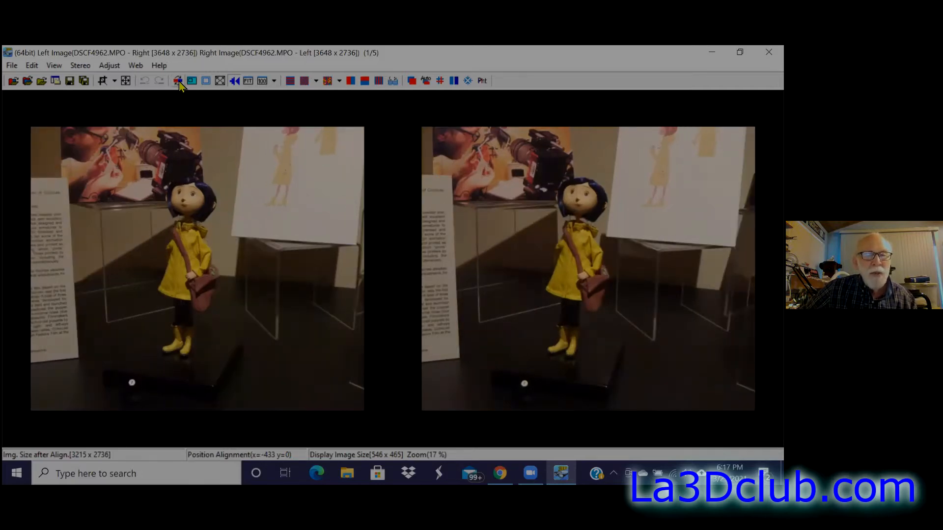
click(179, 81)
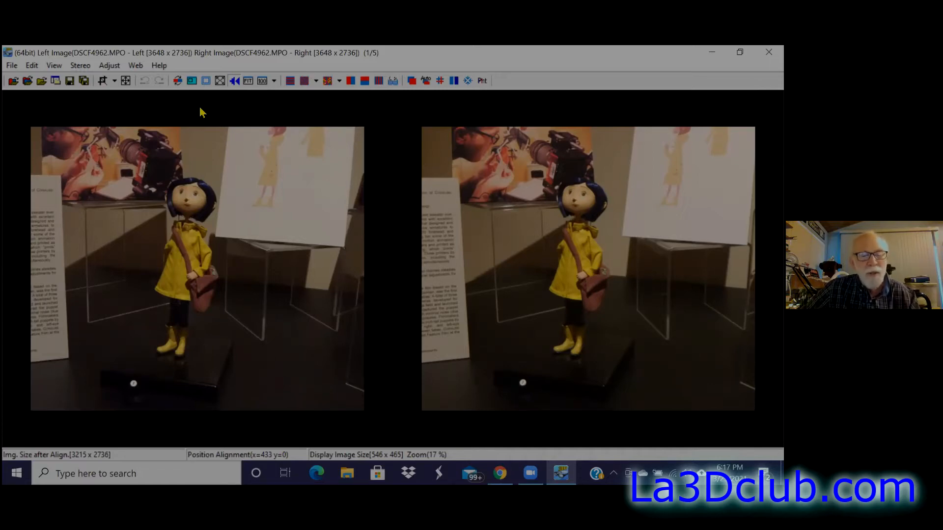
key(x)
key(x)
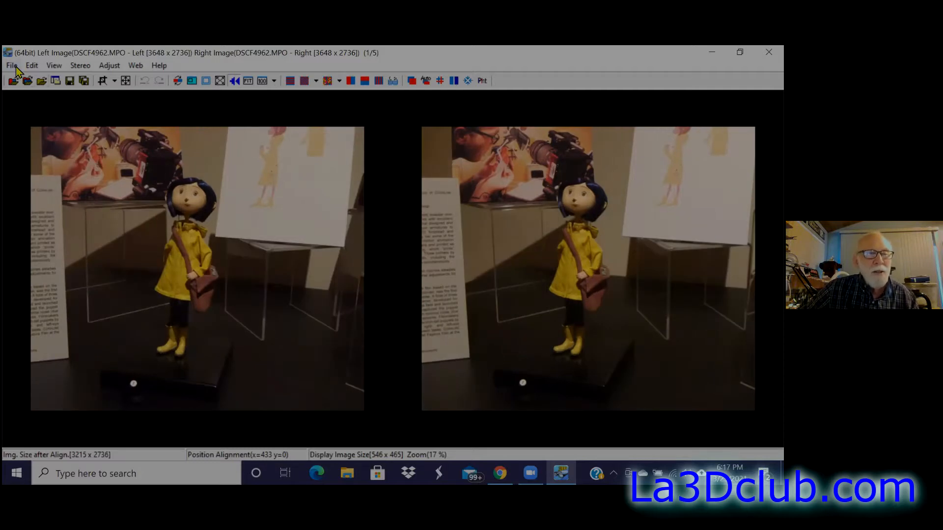
click(55, 67)
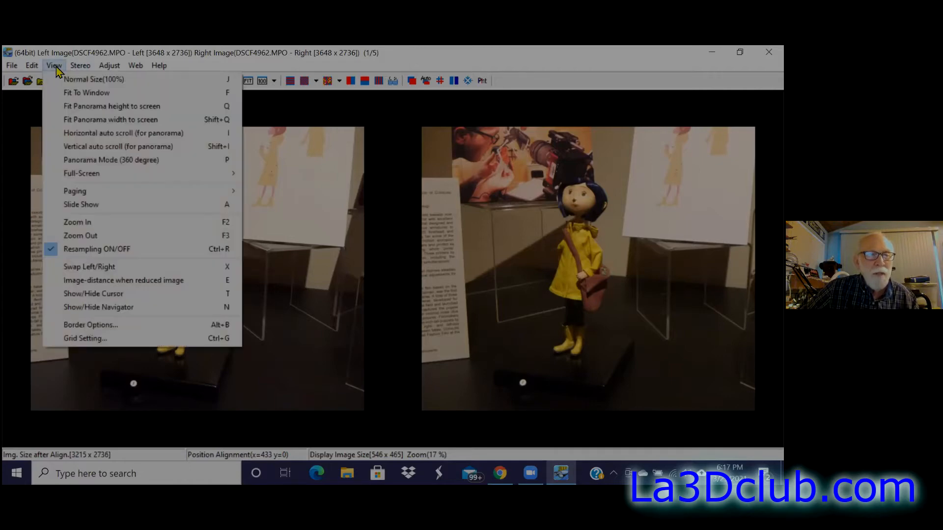
mouse_move(75, 70)
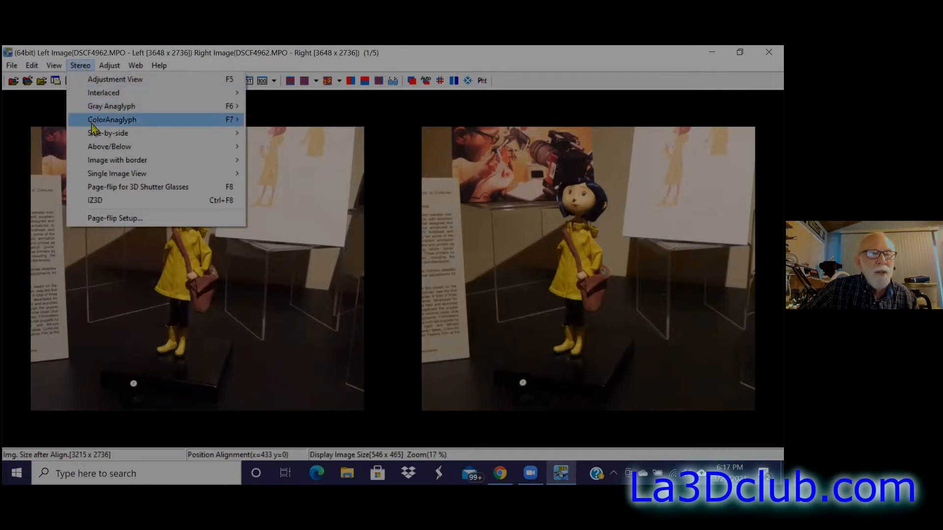
mouse_move(101, 106)
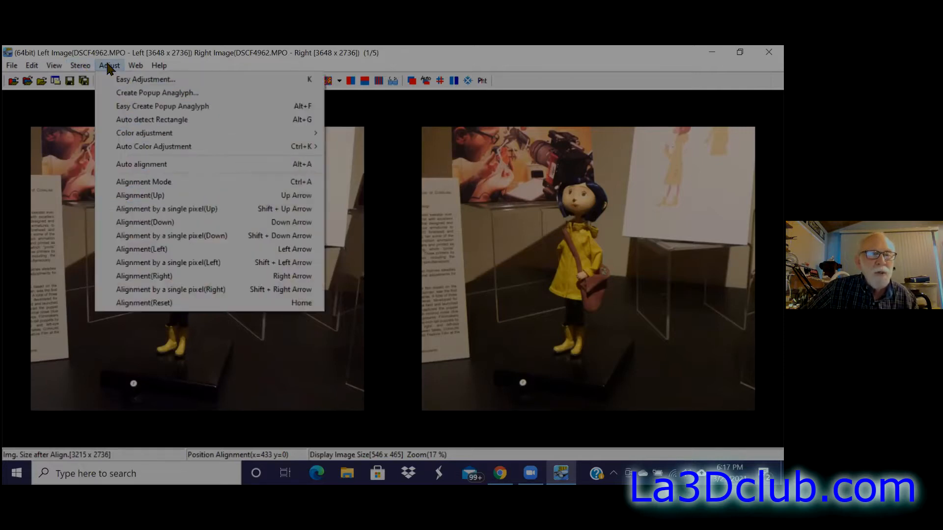
mouse_move(133, 66)
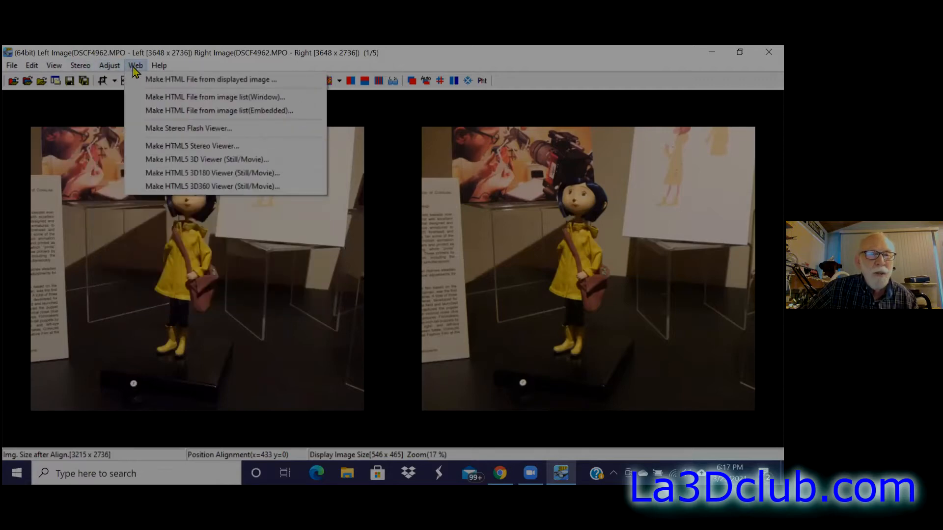
click(501, 112)
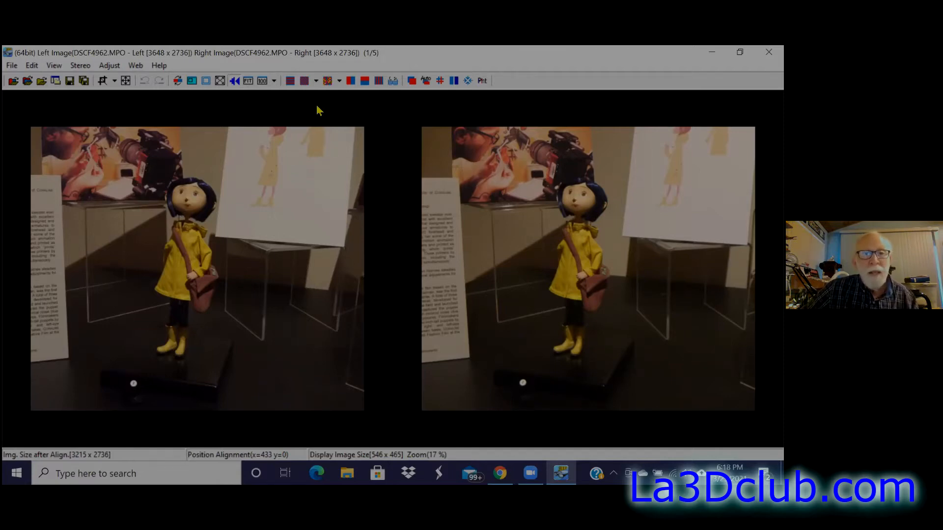
Step: Show the doll picture as a color anaglyph again and restore the side-by-side display
click(328, 81)
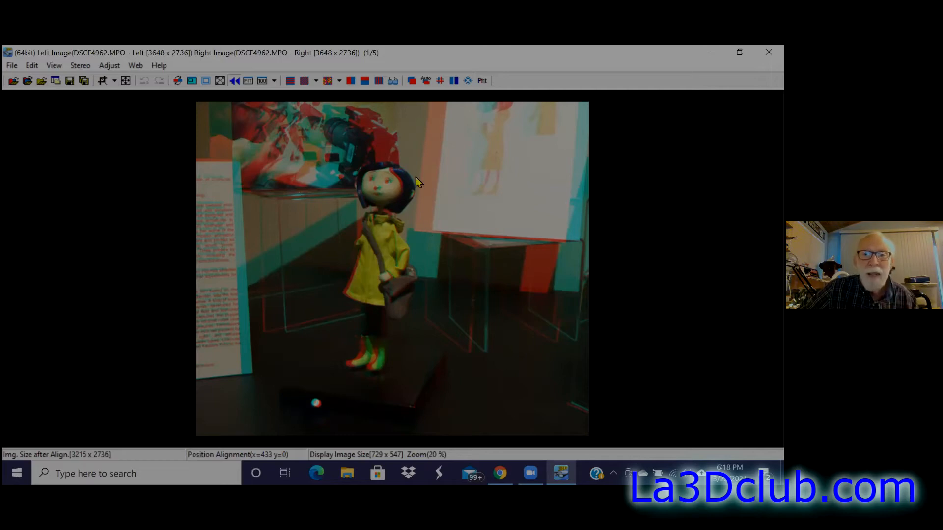
click(350, 80)
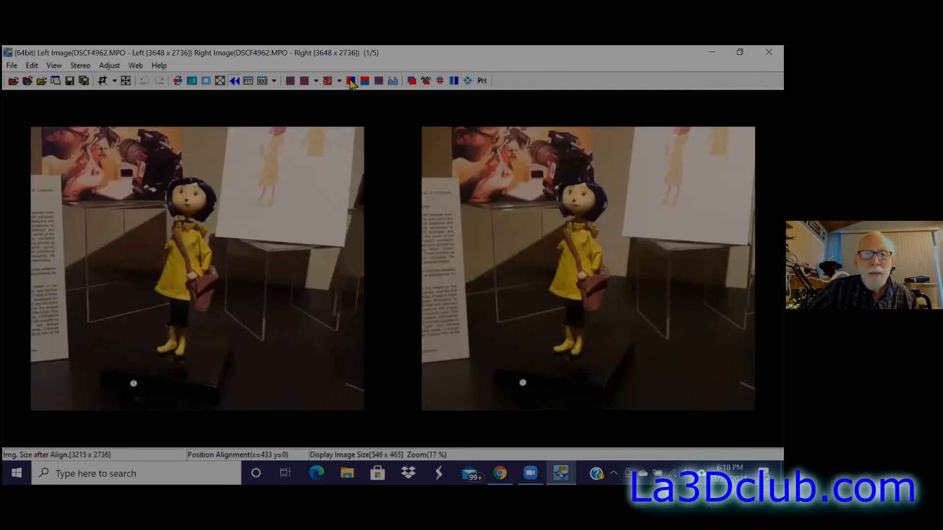
Step: Preview other MPO files in the MPO W3 examples folder and open DSCF5021 as a stereo image
click(12, 67)
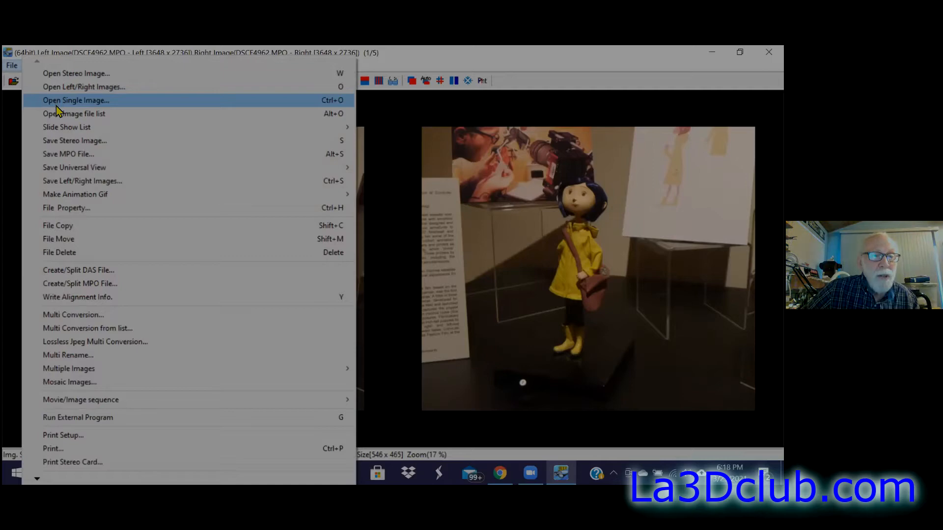
click(64, 74)
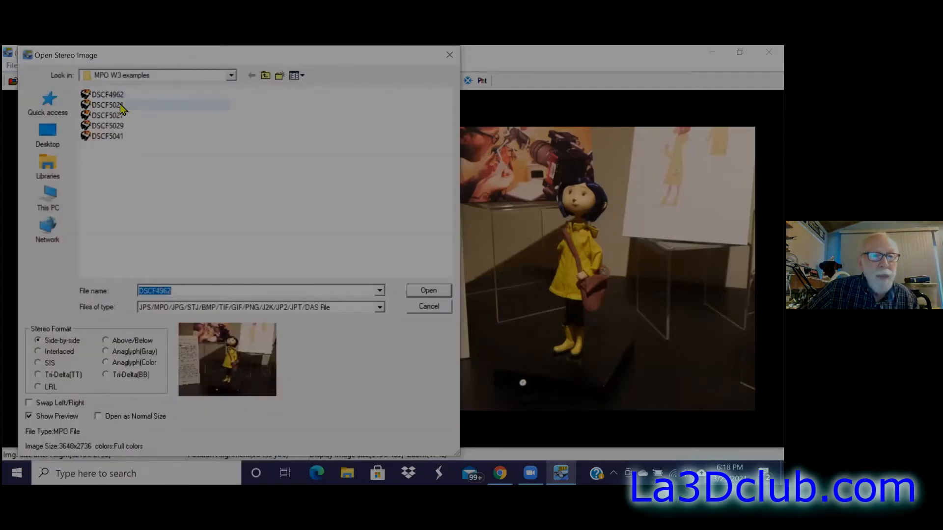
click(118, 107)
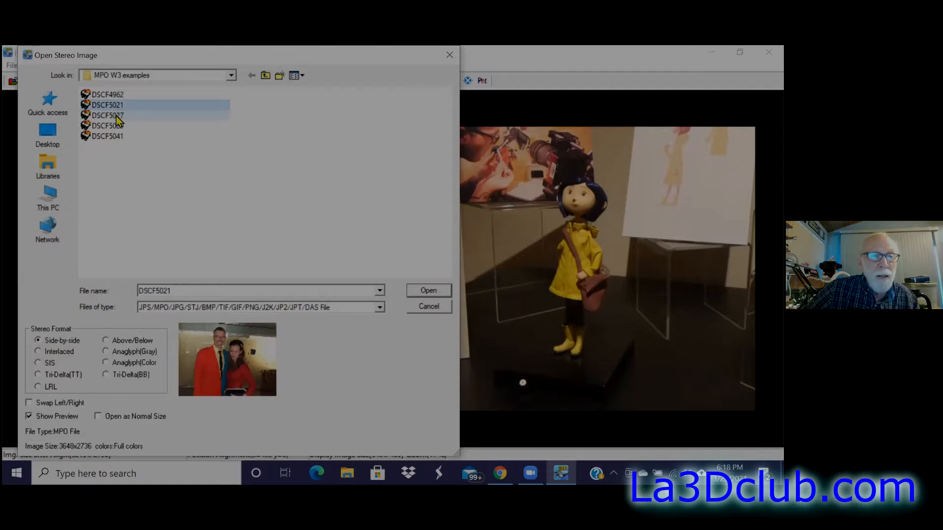
click(118, 117)
click(117, 125)
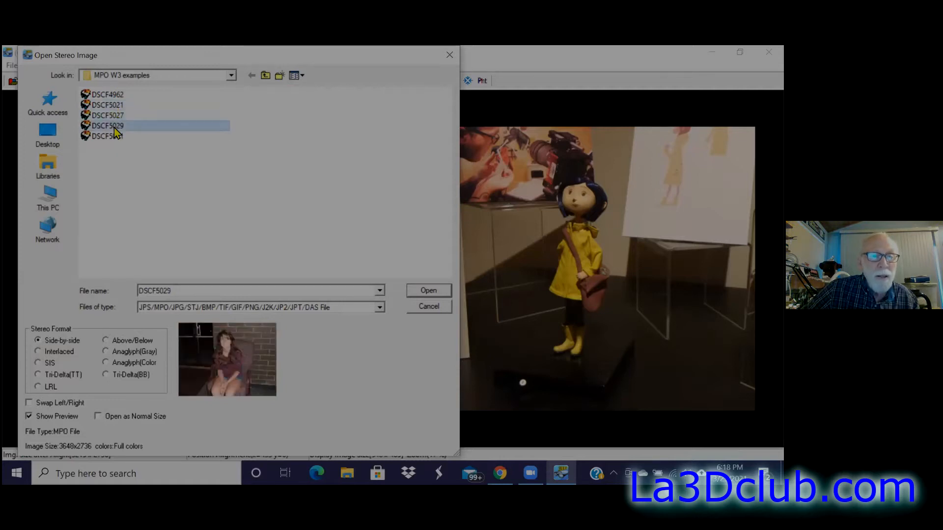
click(119, 105)
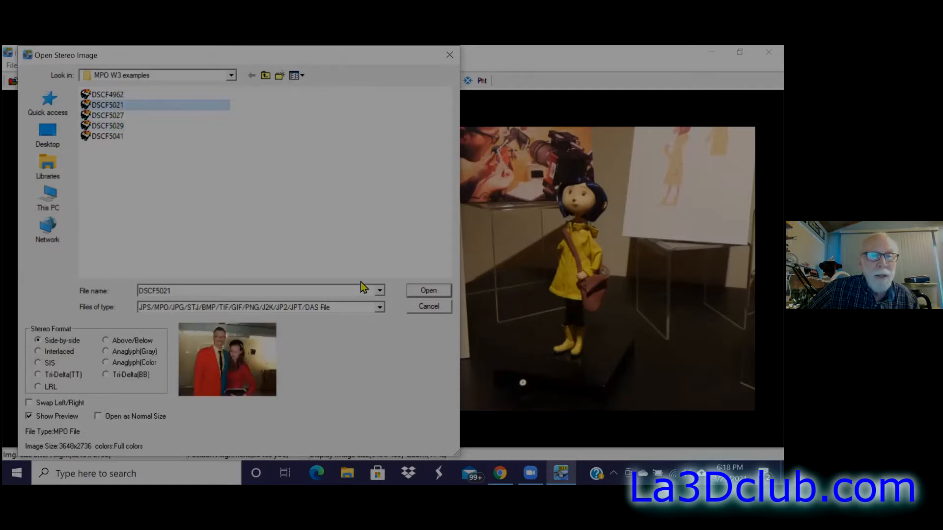
click(413, 289)
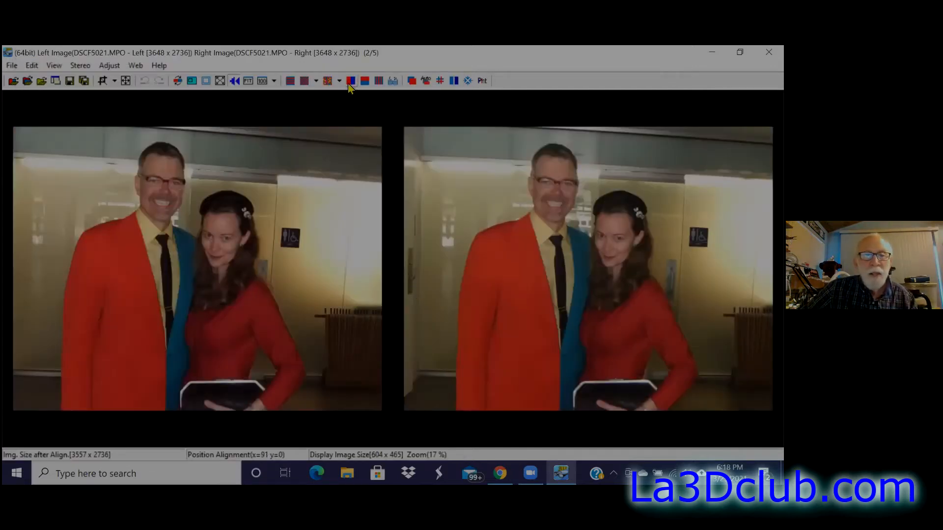
Step: Compare the pair as half color and color red/cyan anaglyphs, leaving half color selected and restoring the side-by-side display
click(327, 80)
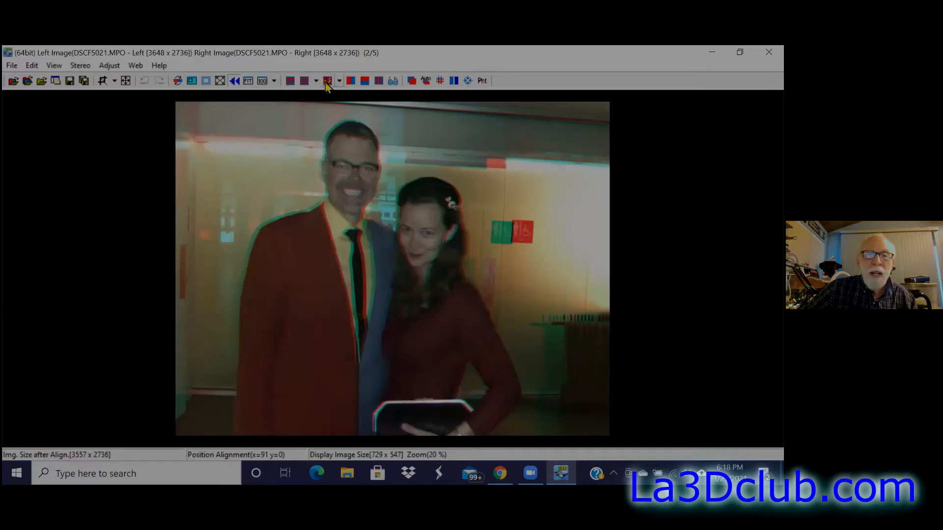
click(339, 82)
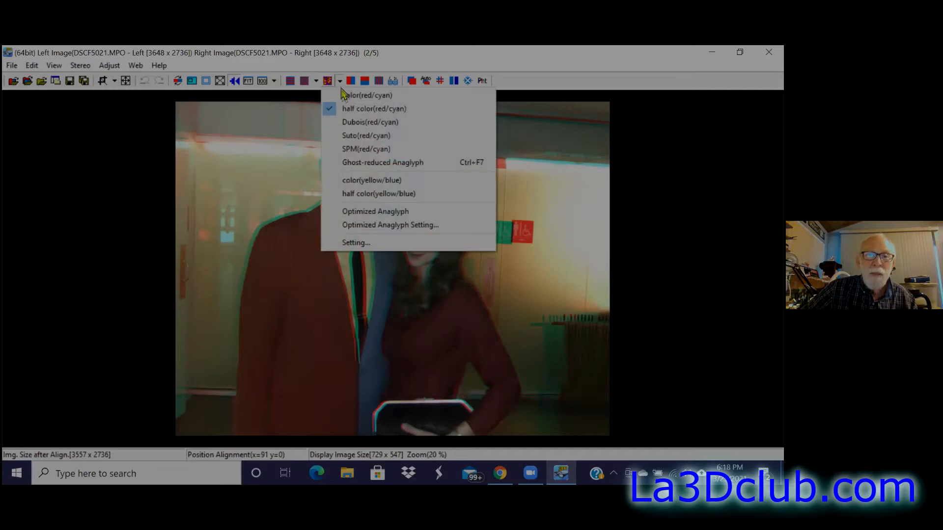
click(347, 95)
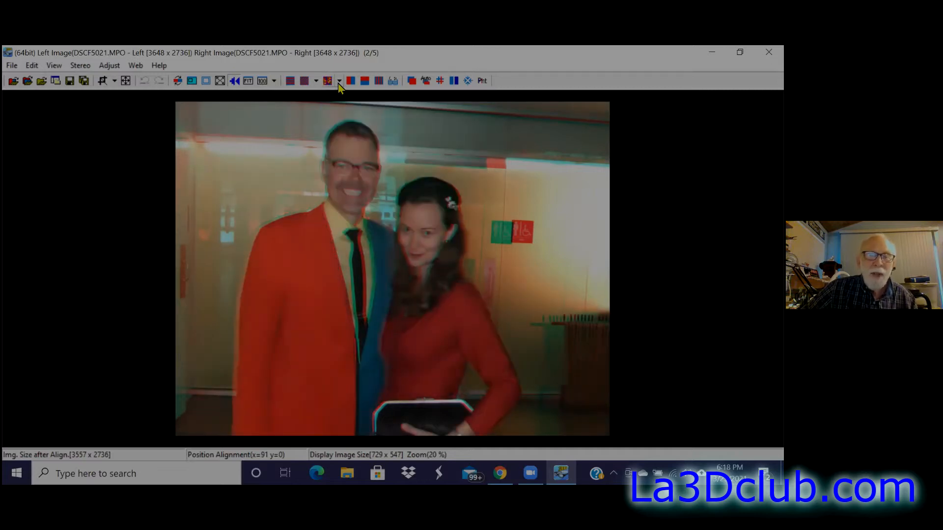
click(340, 83)
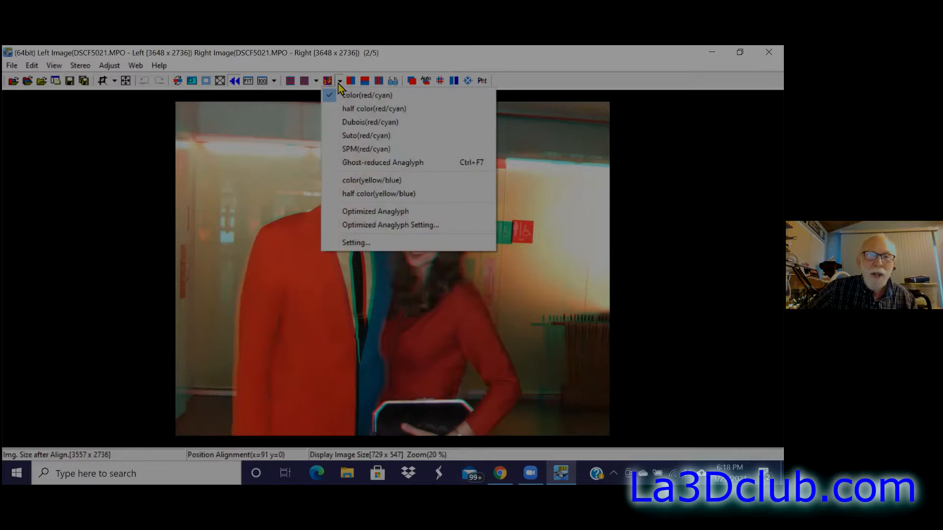
click(344, 109)
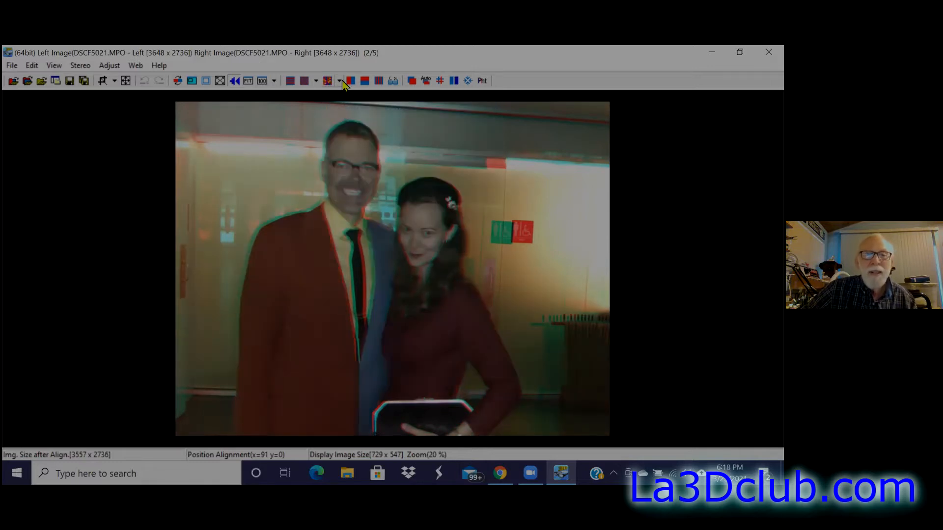
click(341, 82)
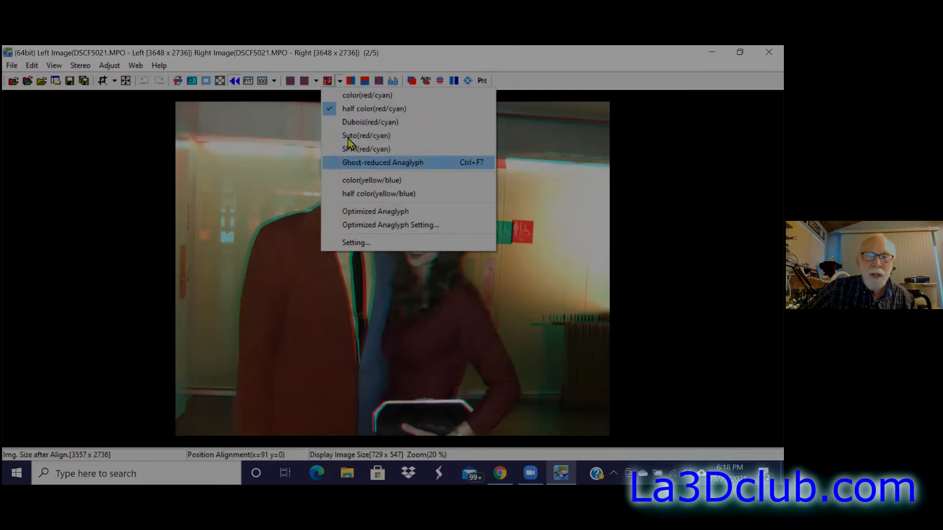
click(339, 82)
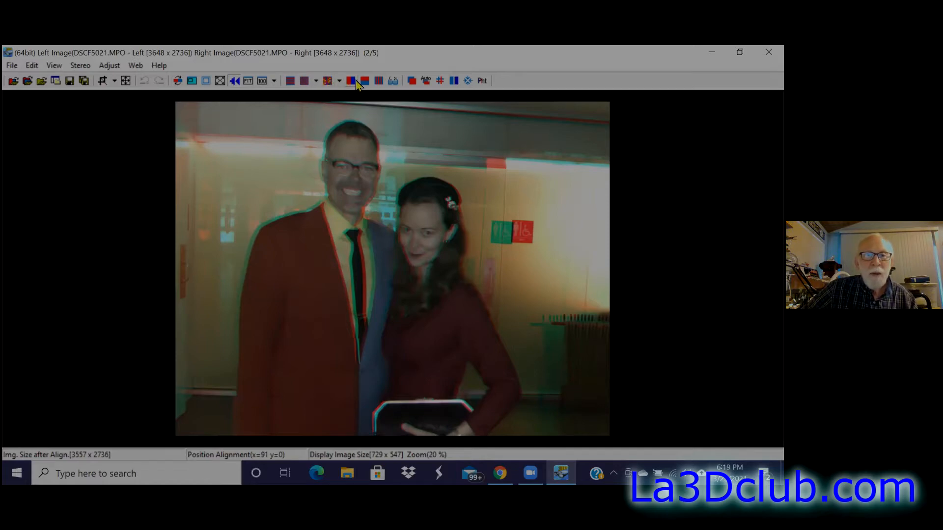
click(348, 81)
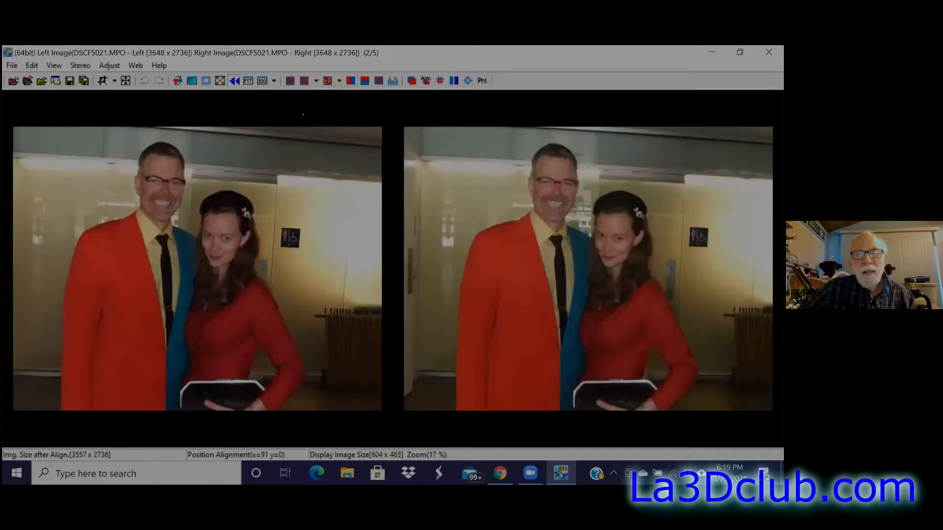
Step: Open Easy Adjustment in a maximized window and set the horizontal position to 68 and the vertical position to 20
click(412, 81)
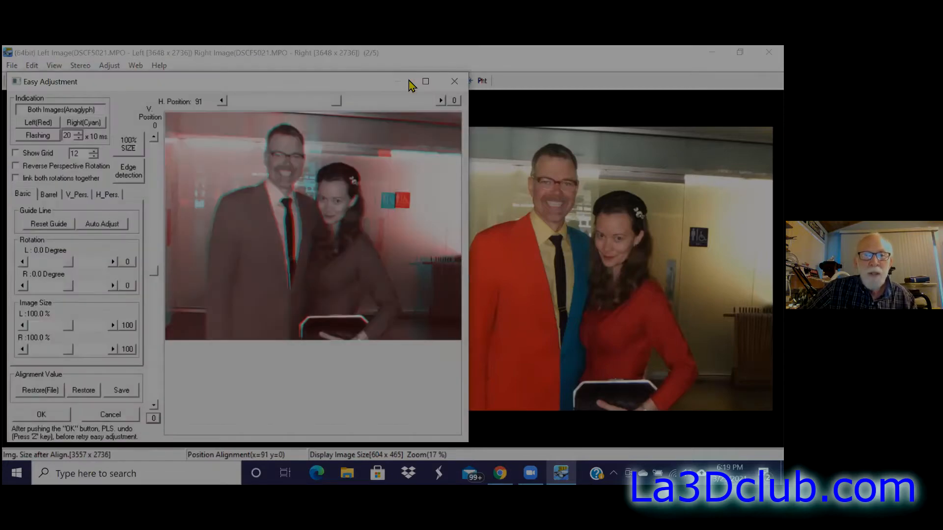
click(453, 82)
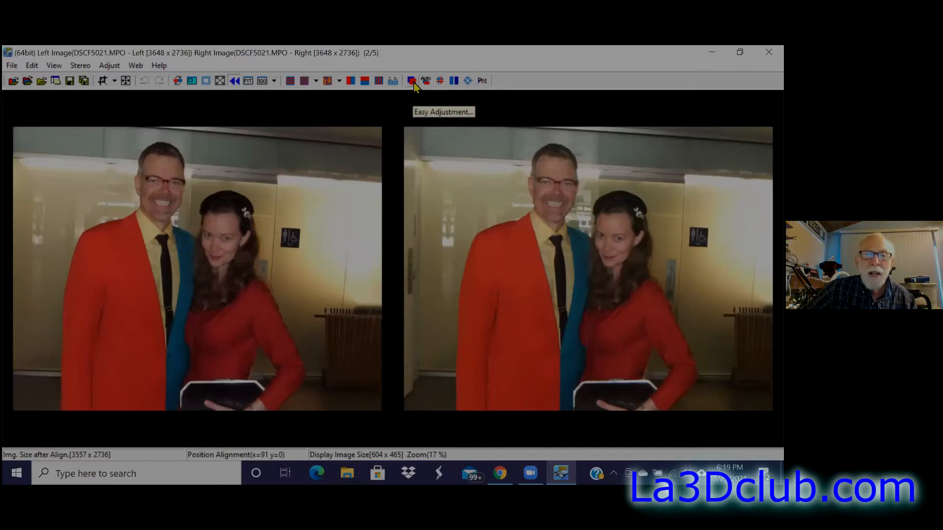
click(413, 82)
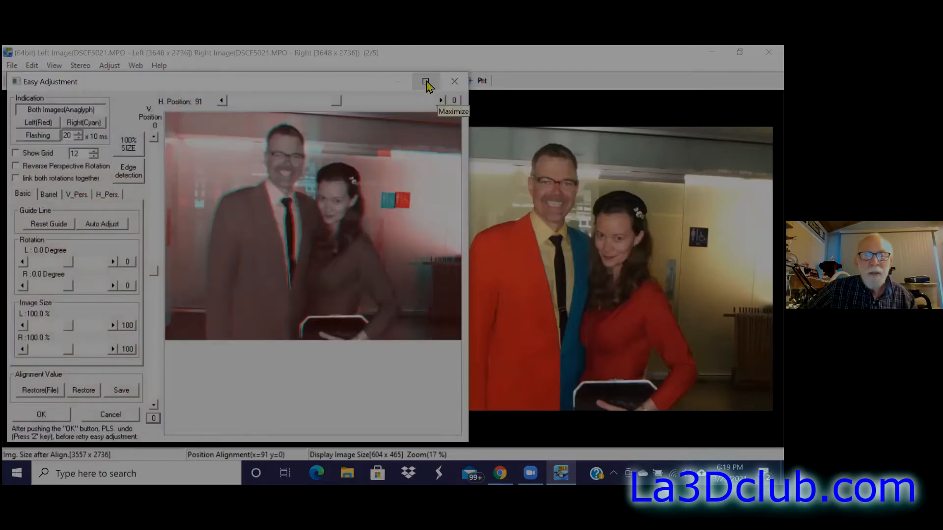
click(425, 82)
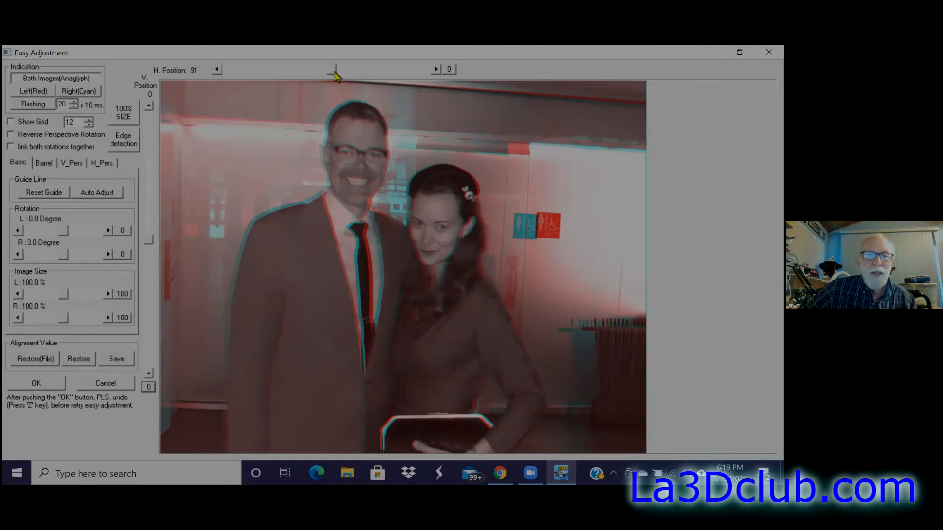
drag(335, 74, 329, 73)
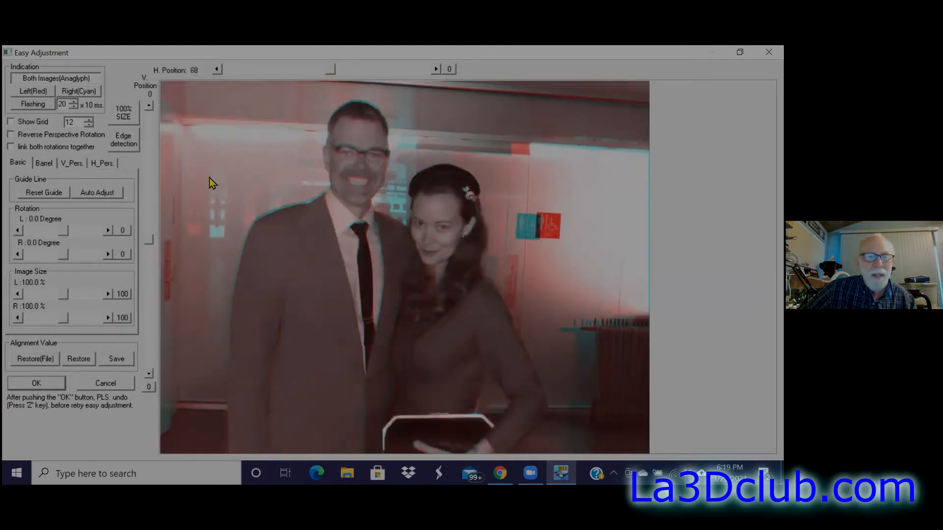
click(150, 245)
drag(151, 253, 152, 240)
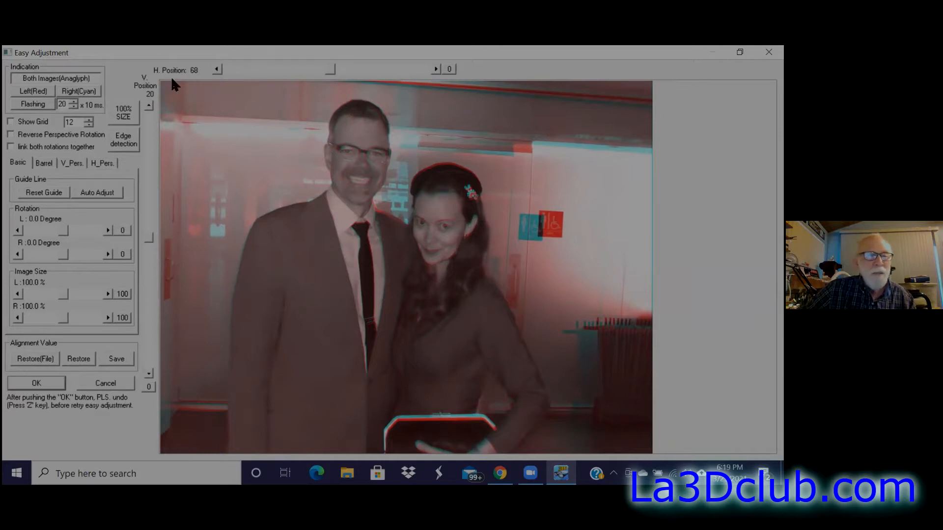
Step: Misalign the pair with horizontal position -90 and vertical position 81, apply it, and check the result as an anaglyph before returning to side-by-side
drag(331, 70, 309, 92)
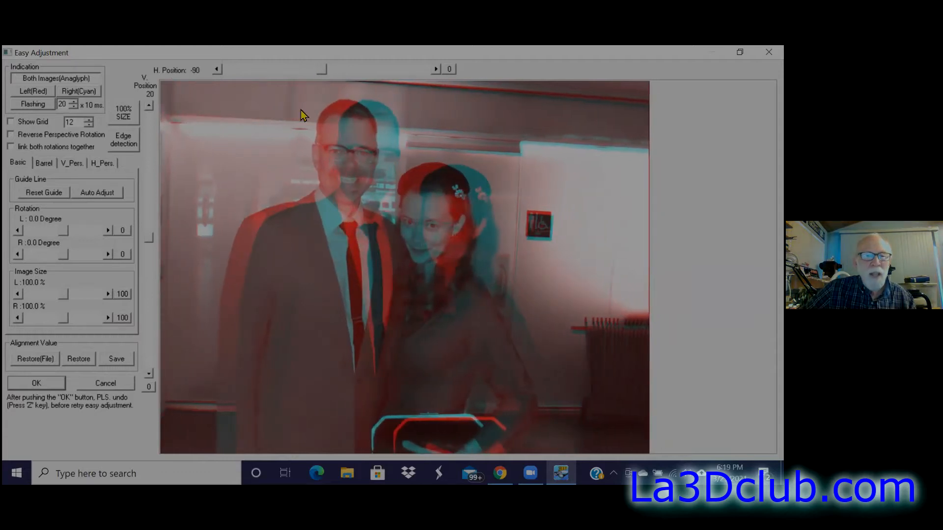
drag(152, 237, 152, 236)
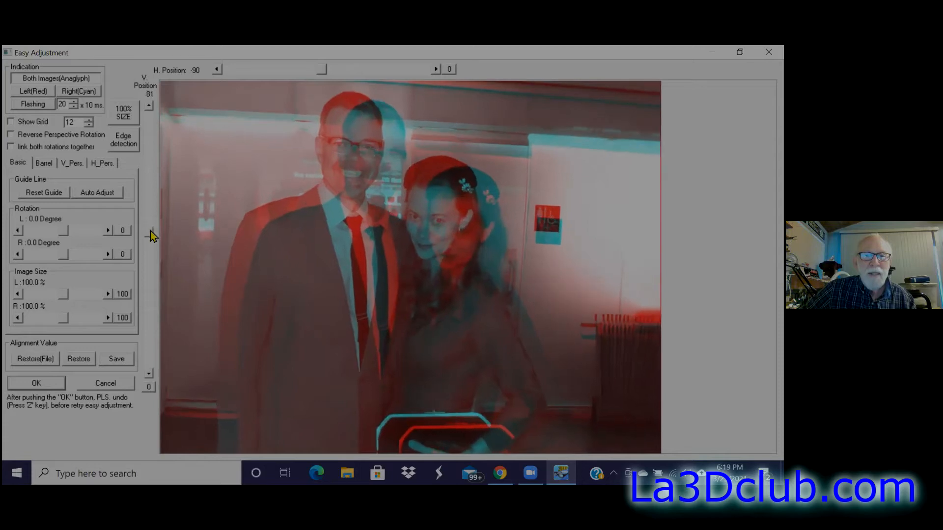
click(49, 385)
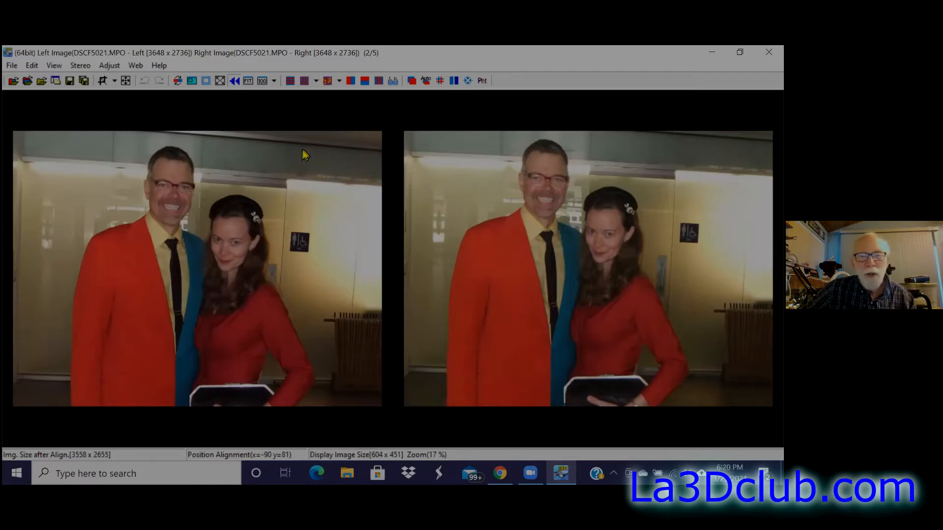
click(325, 83)
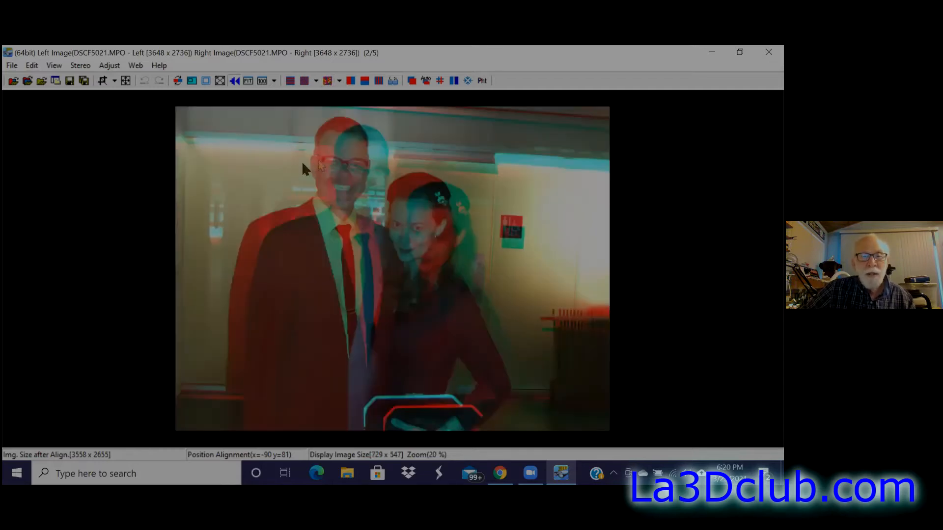
click(352, 83)
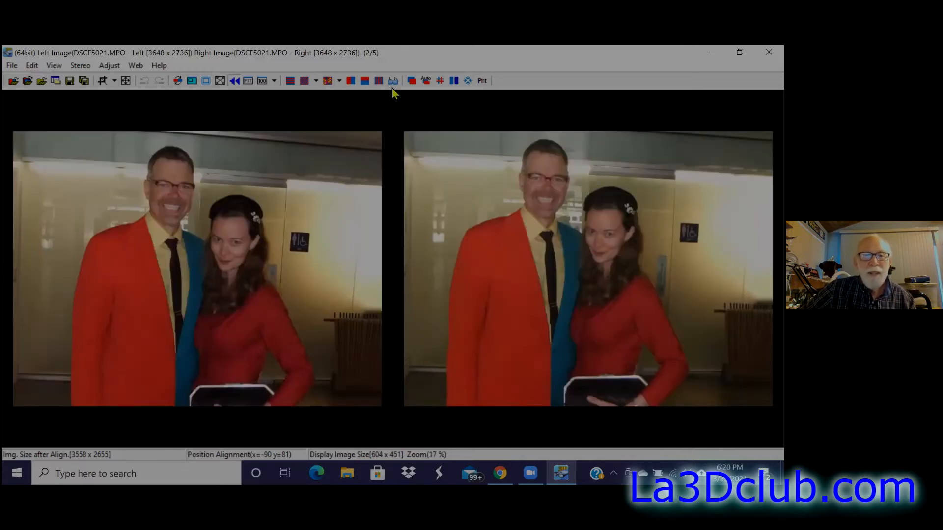
Step: Auto-align the stereo pair and check it as a half color anaglyph before restoring the side-by-side display
click(426, 84)
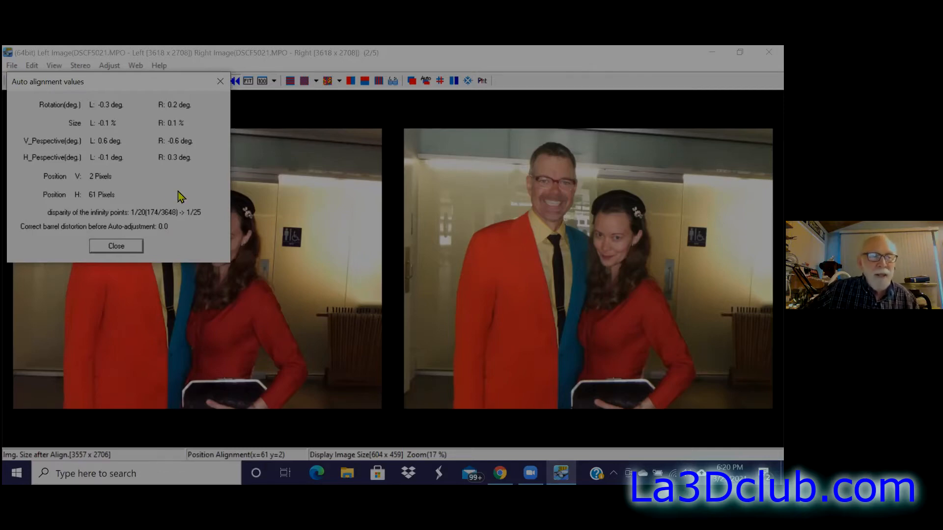
click(116, 246)
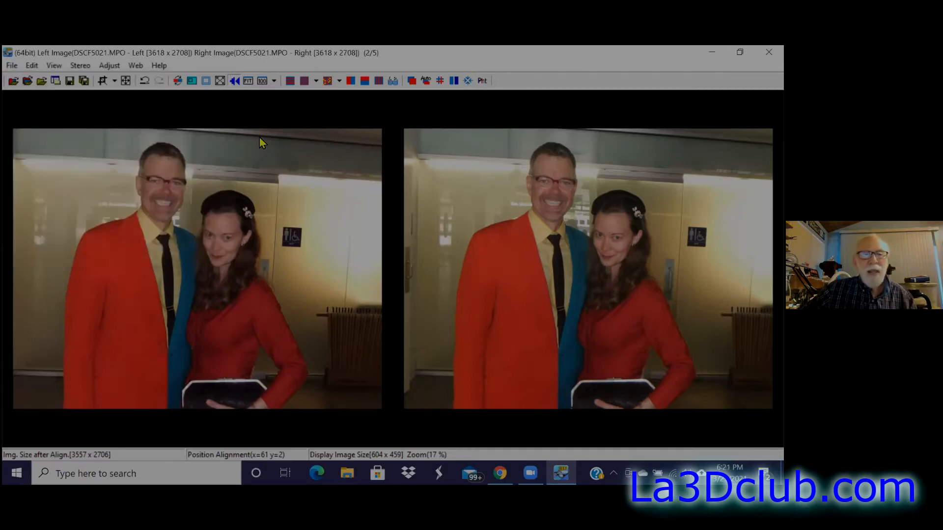
click(328, 81)
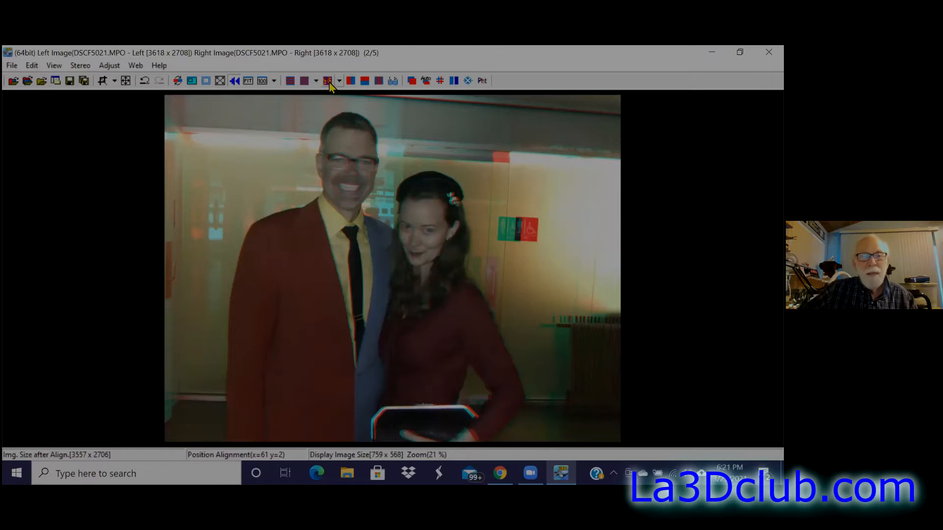
click(351, 81)
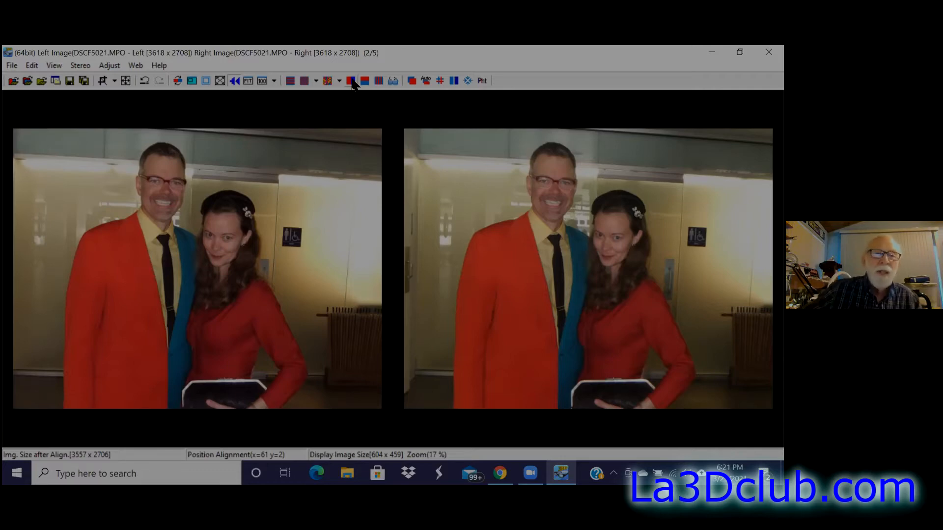
Step: Start opening a left/right image pair, discarding the modifications to DSCF5021.MPO
click(11, 69)
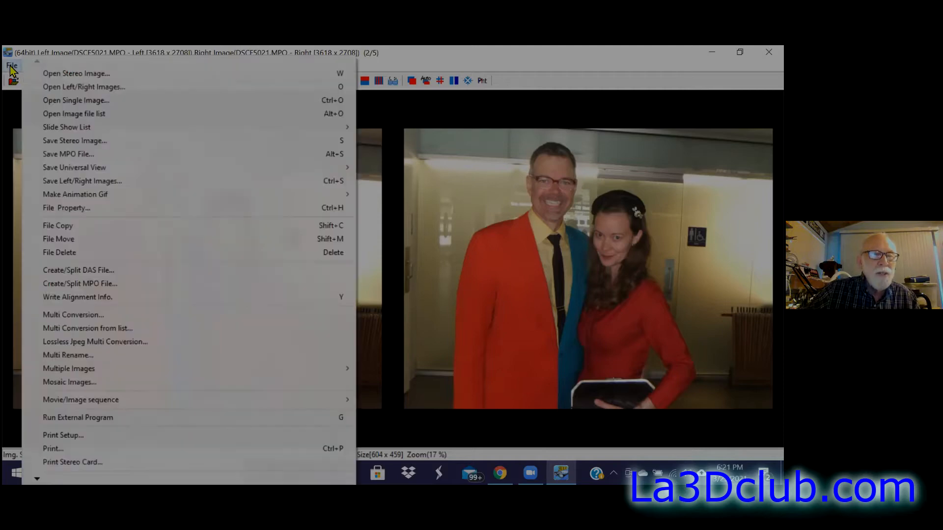
click(58, 89)
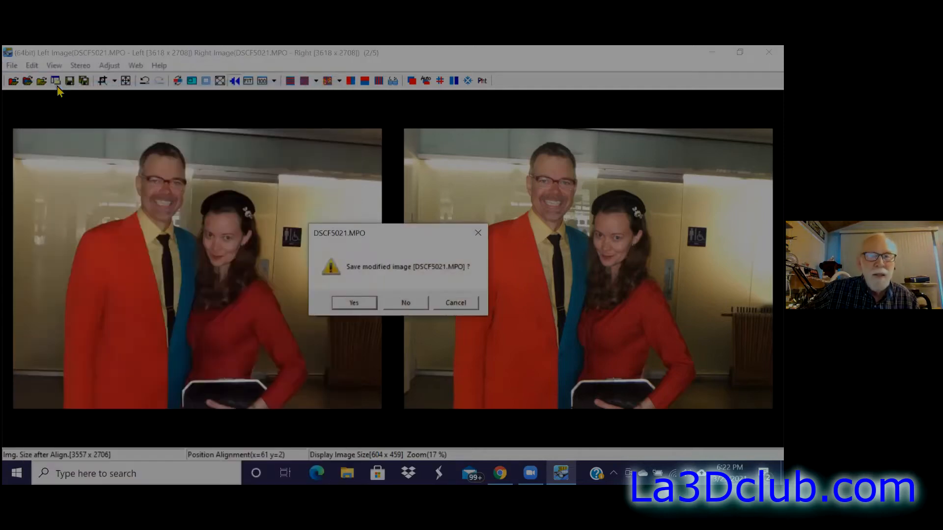
click(404, 305)
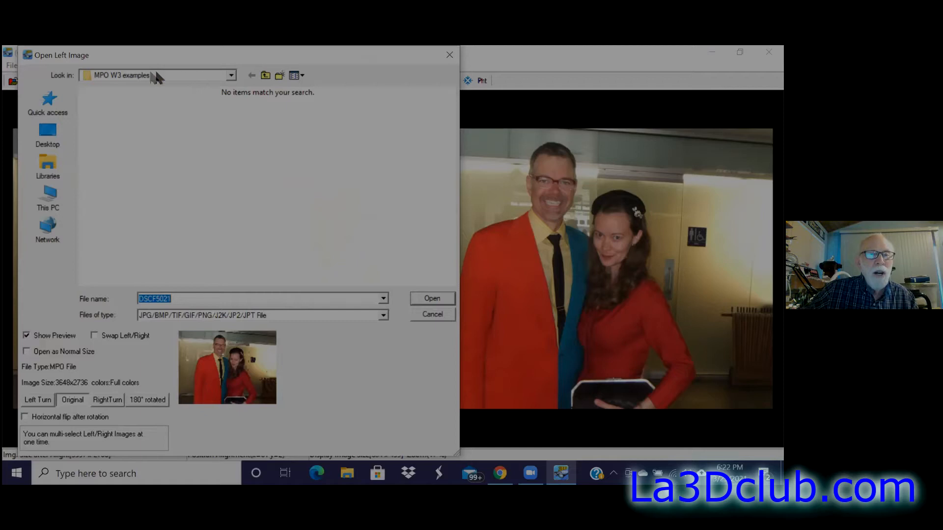
Step: Browse to the _Left folder in SPM Class and open SPMMesa02_L as the left image
click(265, 75)
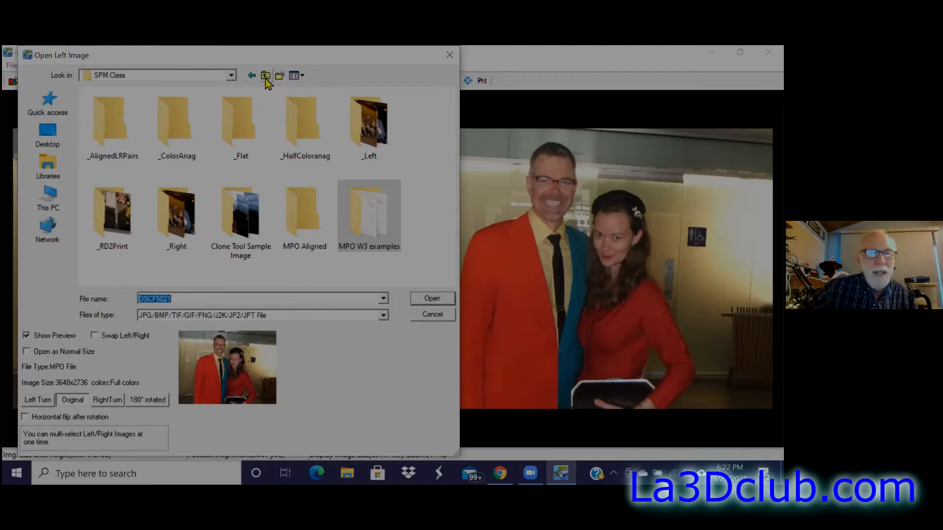
click(266, 76)
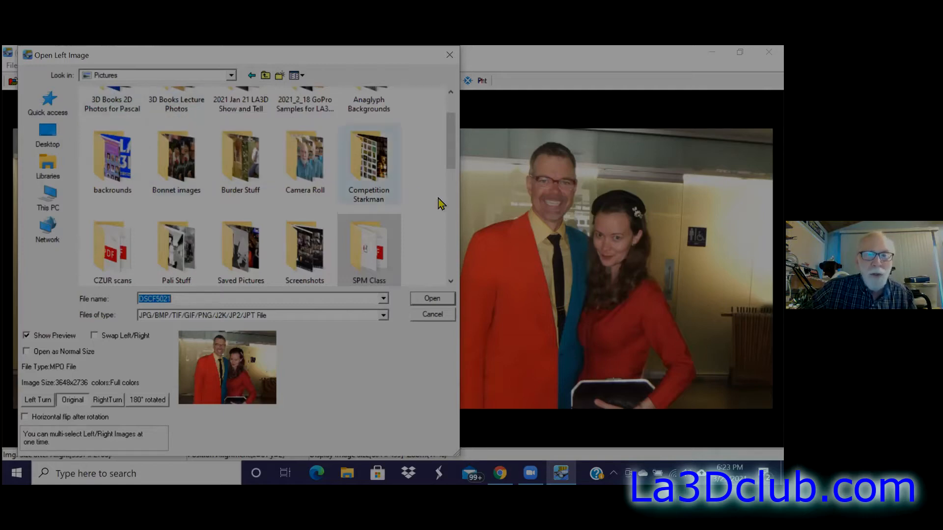
scroll(447, 177, down, 1)
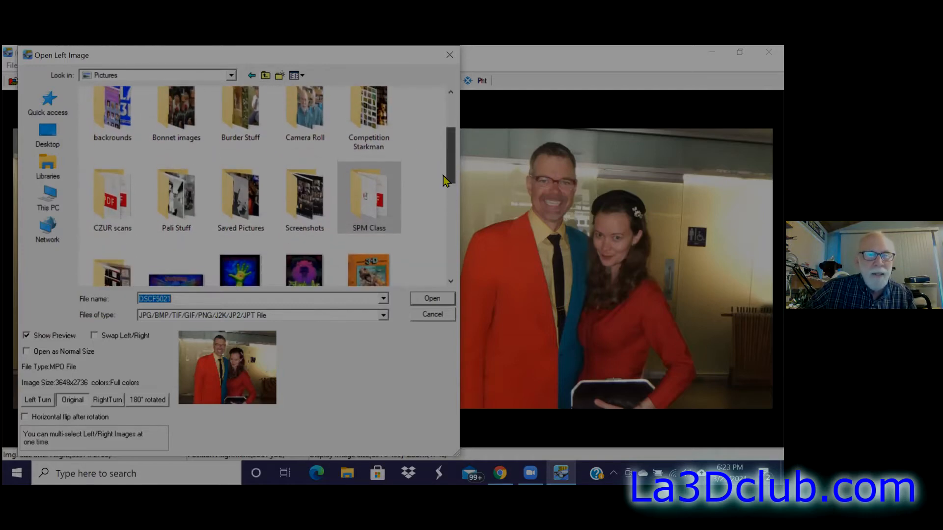
double_click(356, 197)
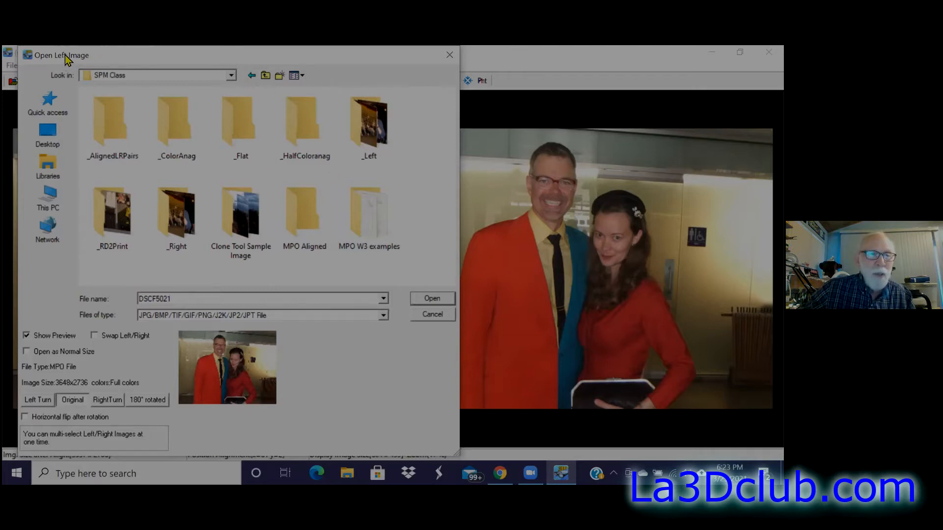
double_click(376, 130)
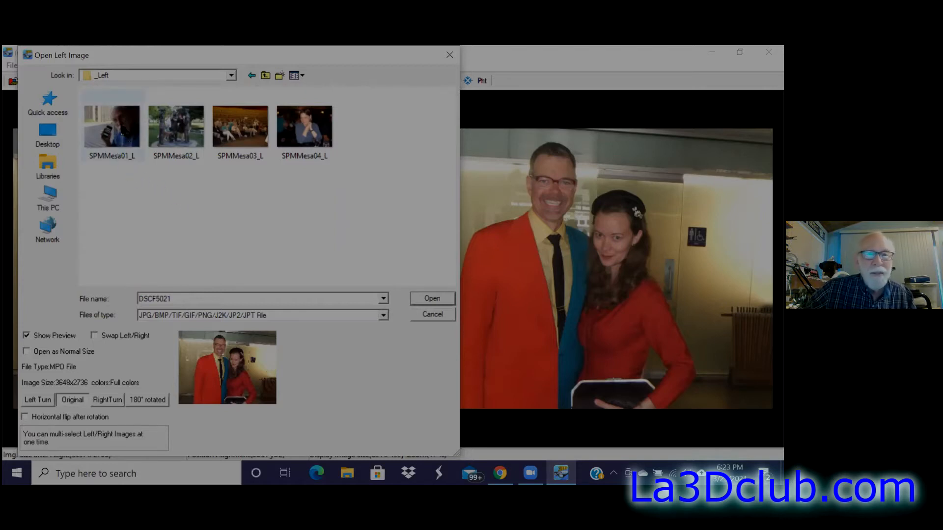
mouse_move(122, 133)
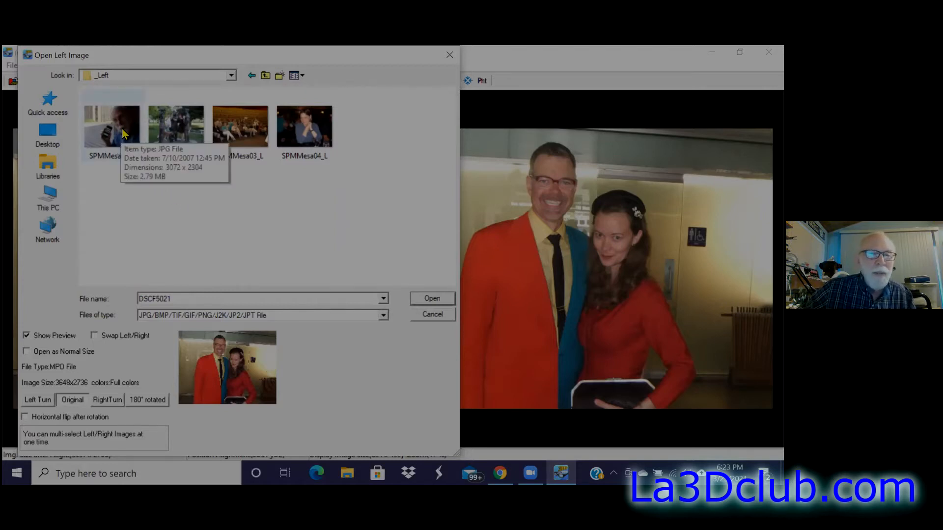
click(180, 134)
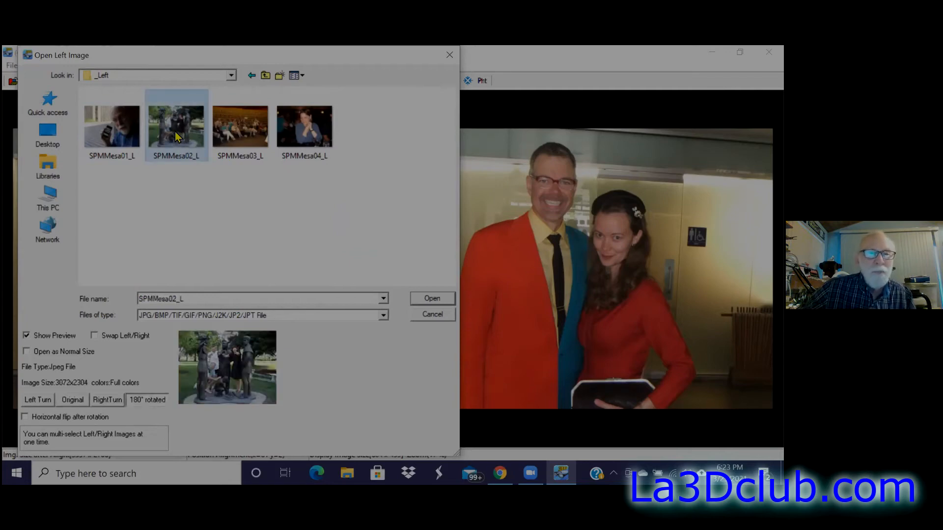
click(433, 301)
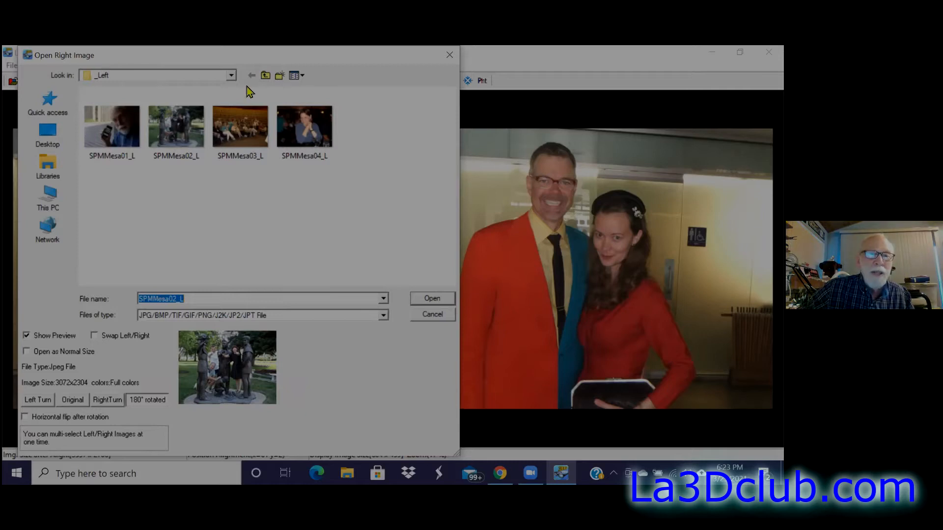
Step: Open SPMMesa02_R from the _Right folder in SPM Class as the right image
click(265, 76)
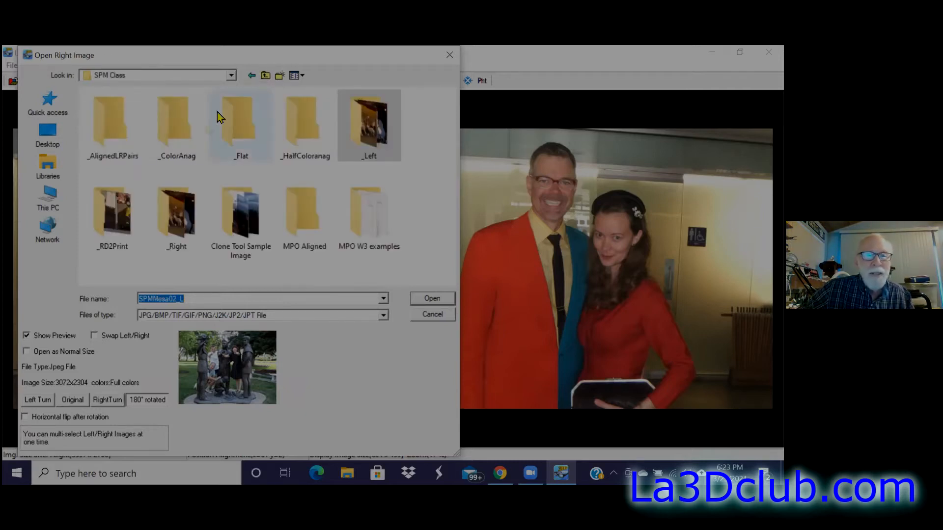
double_click(173, 219)
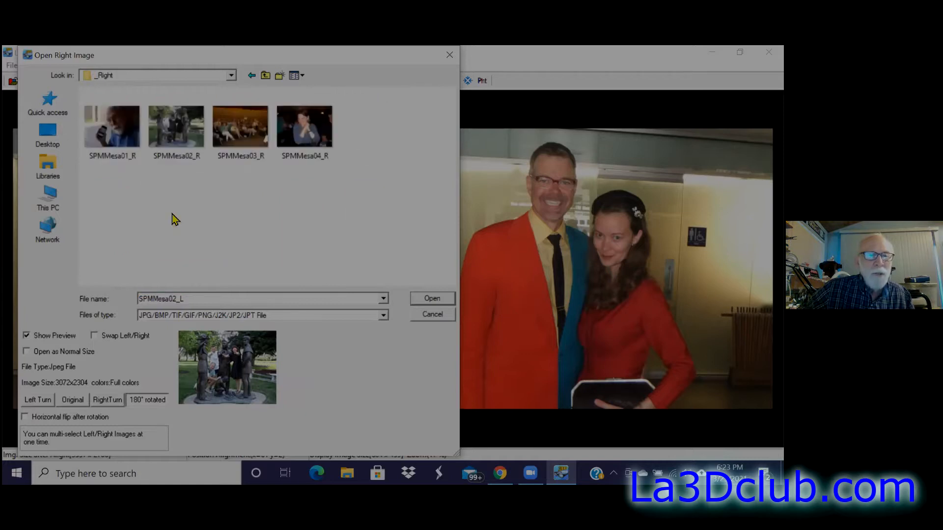
click(177, 130)
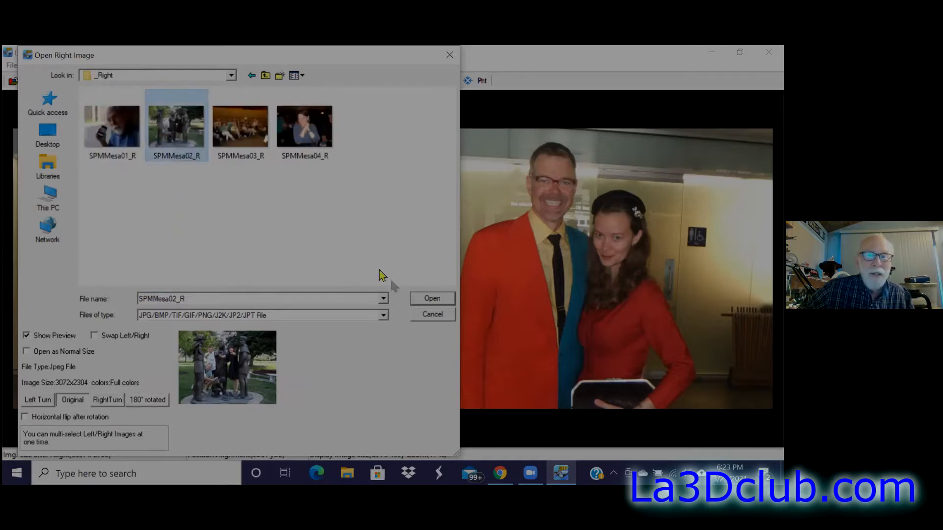
click(424, 297)
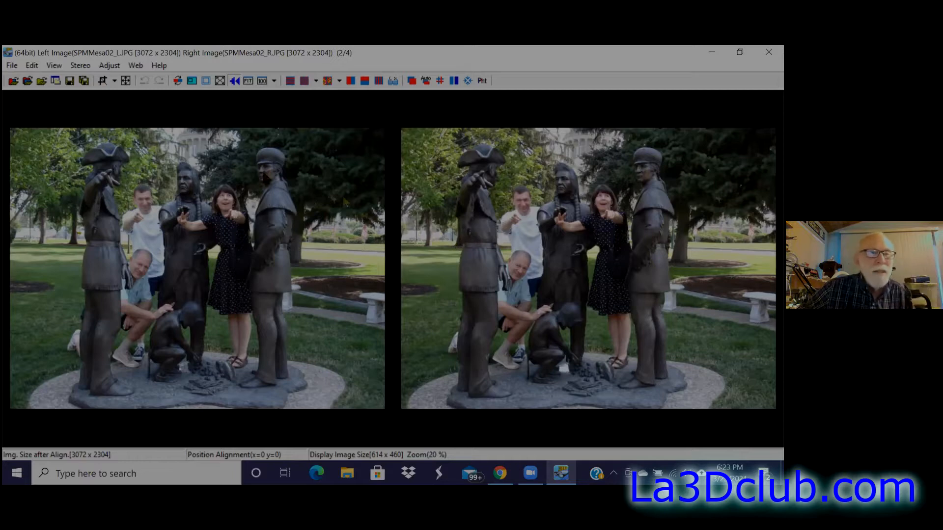
Step: Swap the left and right images and back, and check the pair as a color anaglyph before returning to side-by-side
click(177, 81)
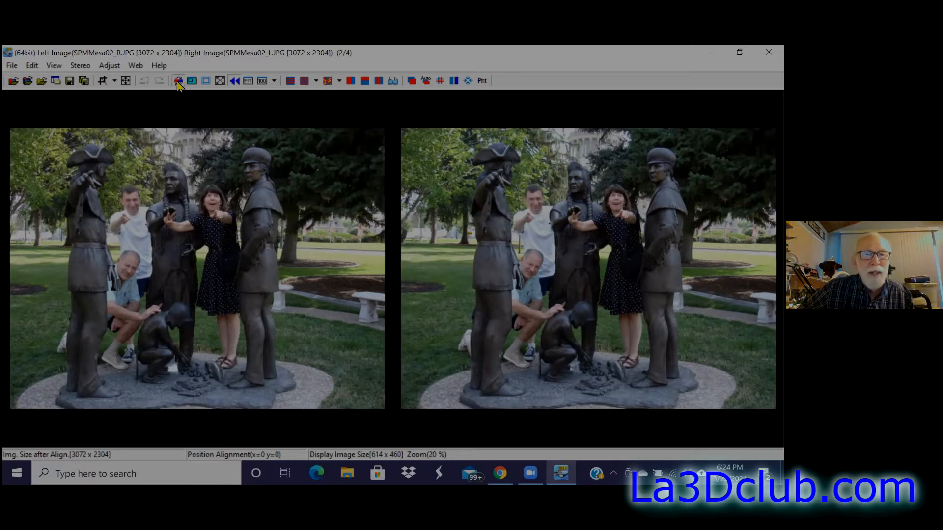
click(177, 81)
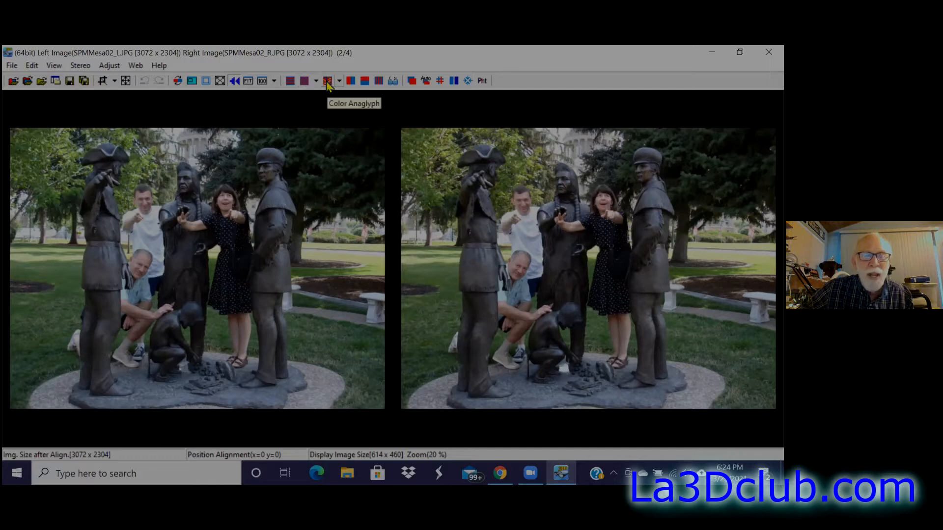
click(327, 81)
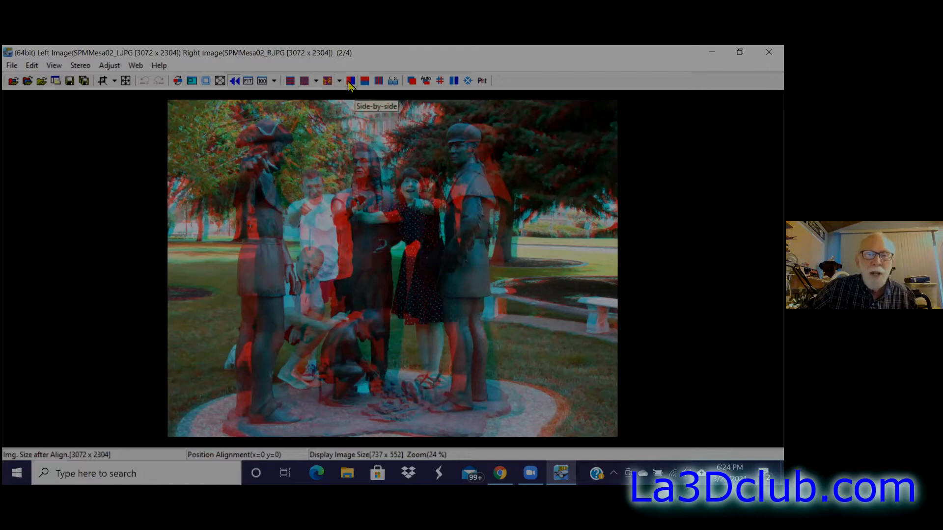
click(349, 82)
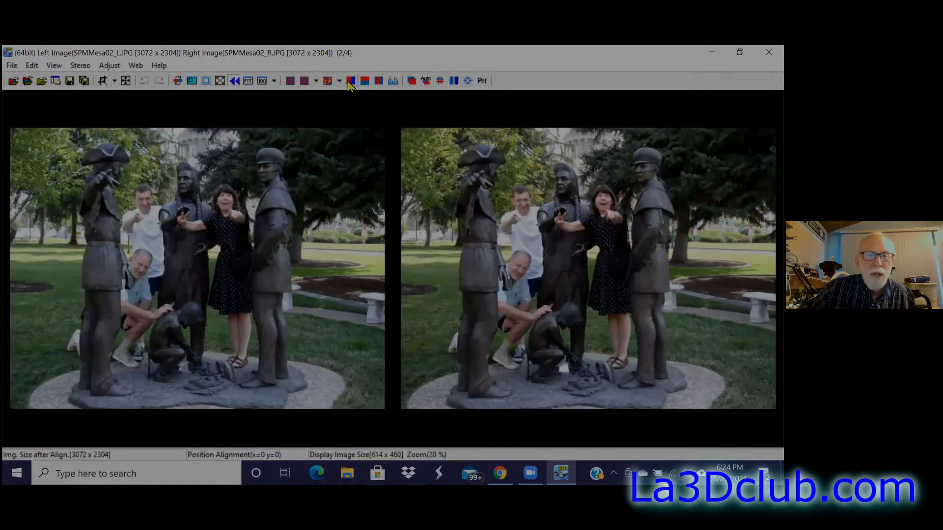
Step: Auto-align the SPMMesa02 pair, dismiss the alignment values, and display the pair as a color anaglyph
click(424, 82)
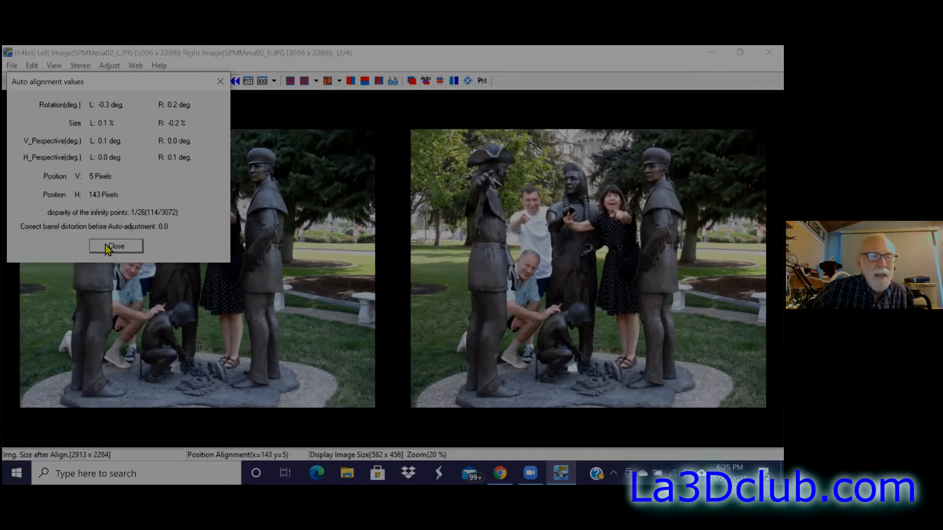
click(108, 246)
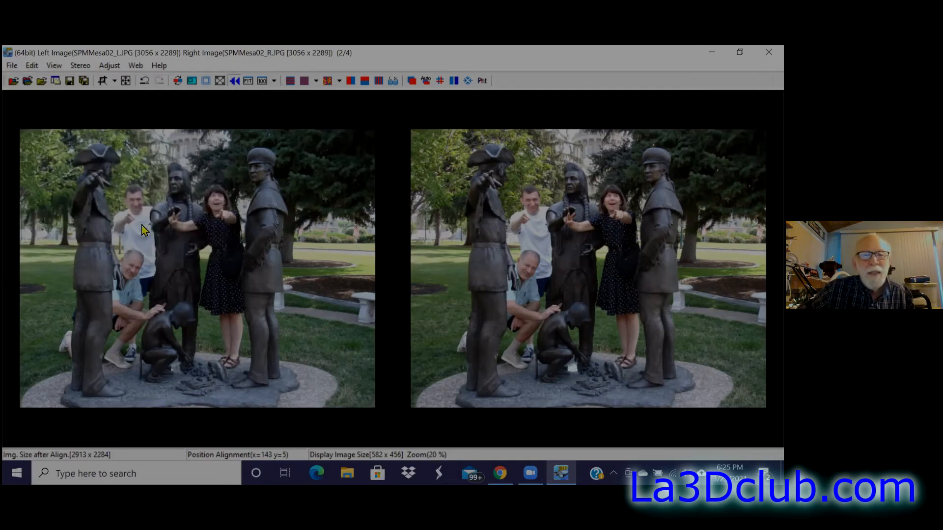
click(327, 81)
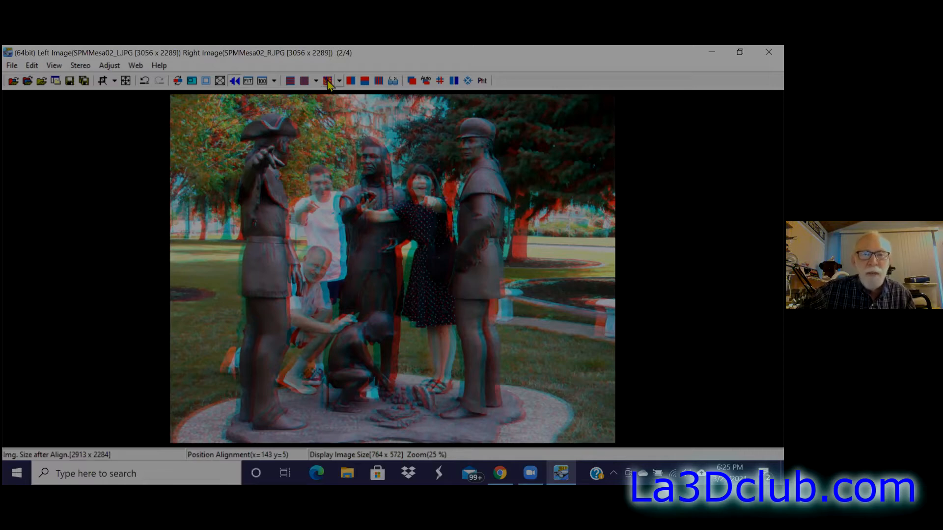
Step: Open Easy Adjustment in a maximized window and set the horizontal position of the pair to 112
click(411, 82)
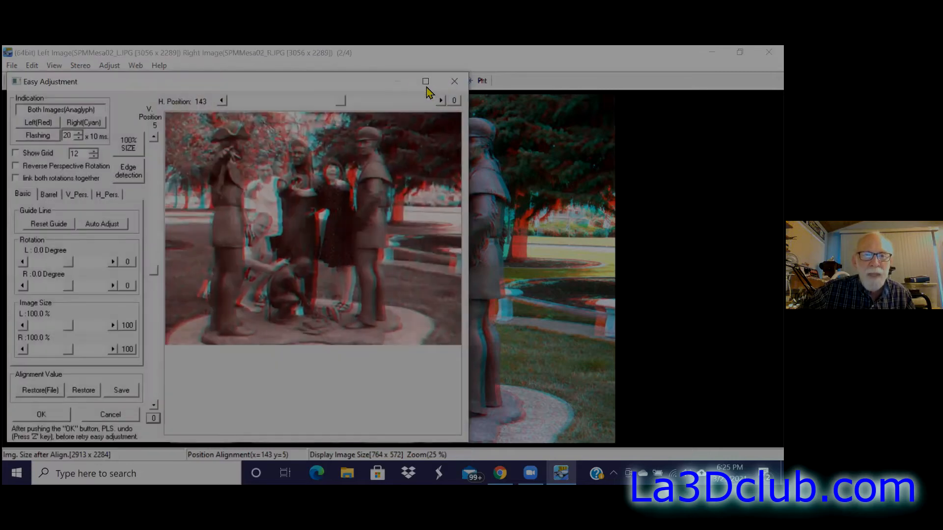
click(426, 82)
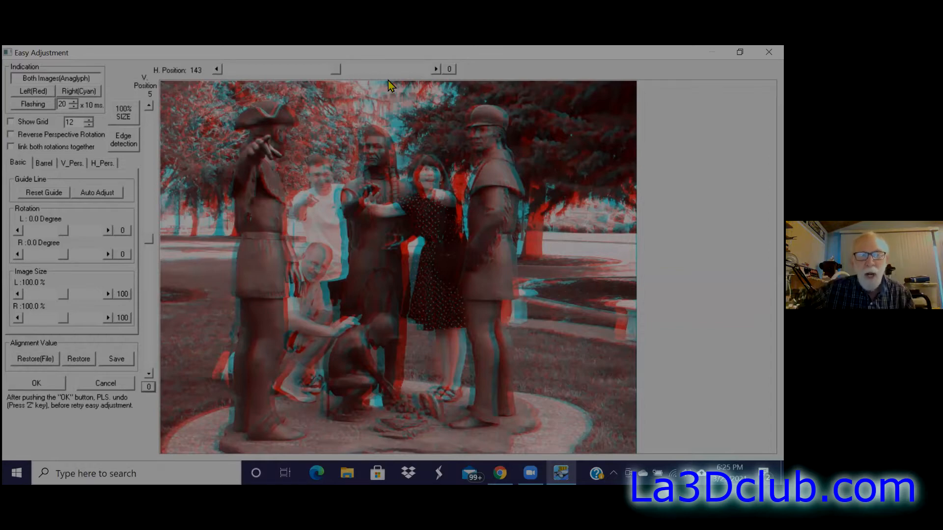
click(435, 70)
click(435, 69)
click(435, 70)
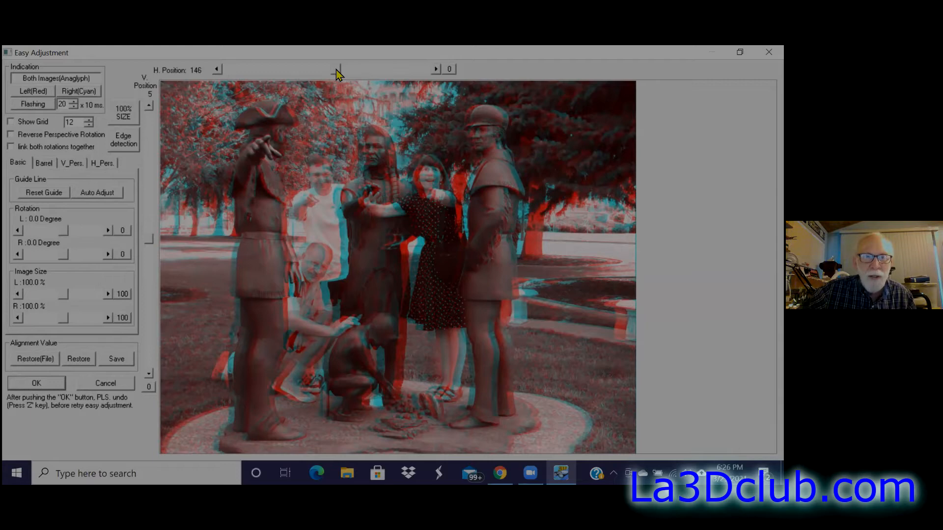
click(218, 69)
click(218, 69)
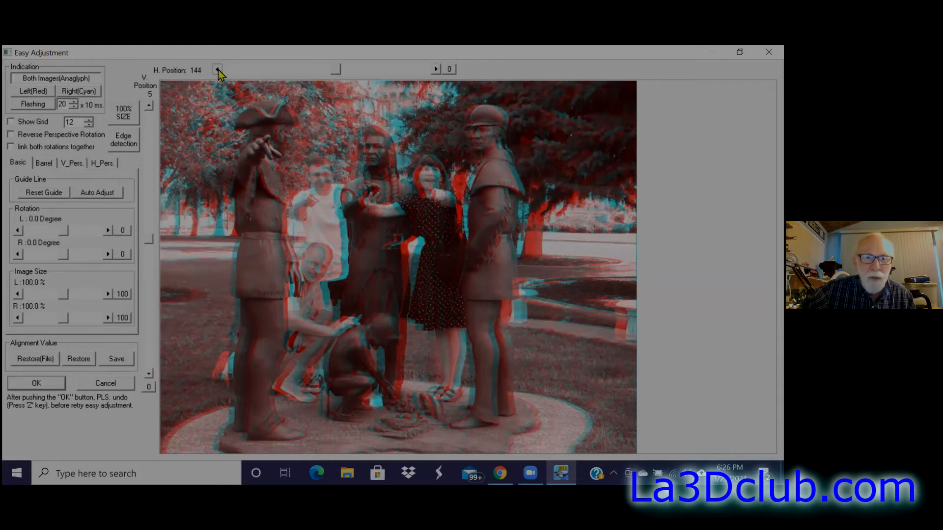
click(217, 69)
click(218, 69)
click(218, 69)
click(217, 69)
click(217, 70)
click(217, 69)
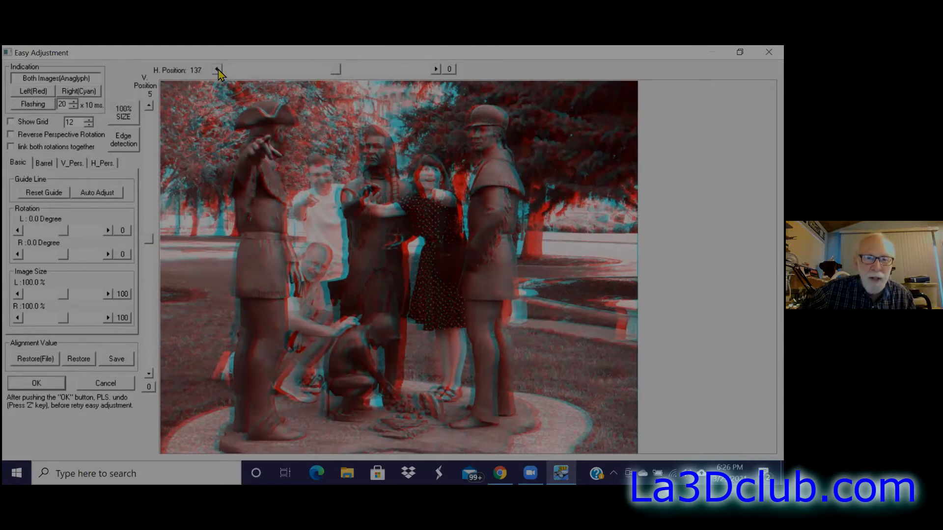
click(217, 69)
click(217, 70)
click(217, 69)
click(217, 69)
click(217, 69)
click(218, 69)
click(218, 69)
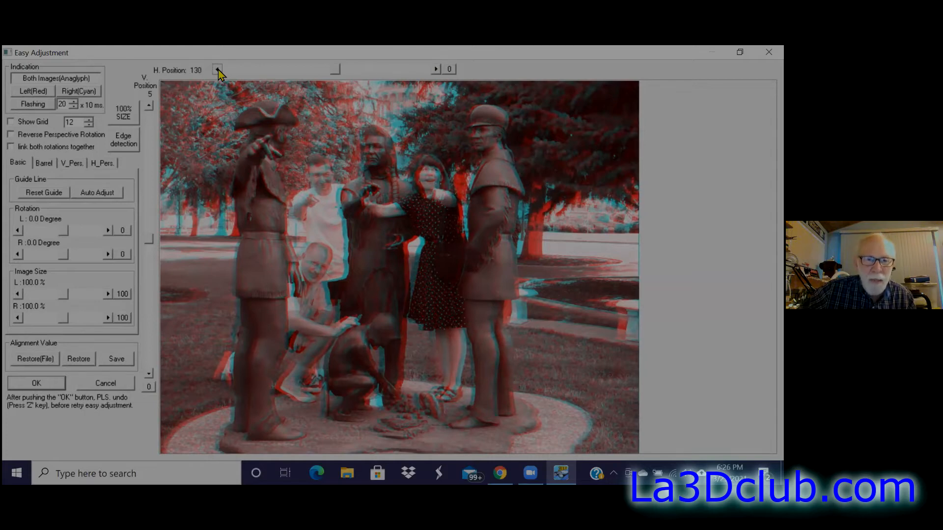
click(218, 69)
click(217, 69)
click(218, 69)
click(218, 69)
click(218, 69)
click(217, 69)
click(217, 69)
click(217, 69)
click(217, 69)
click(218, 69)
click(218, 69)
click(218, 69)
click(218, 70)
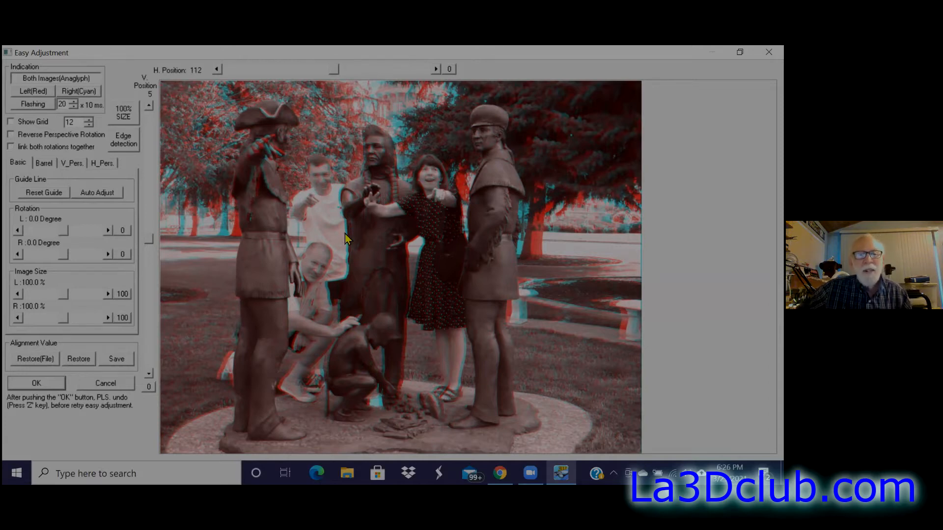
Step: View the pair at 100% size around the pointing hands and fine-tune the horizontal position to 109
click(123, 114)
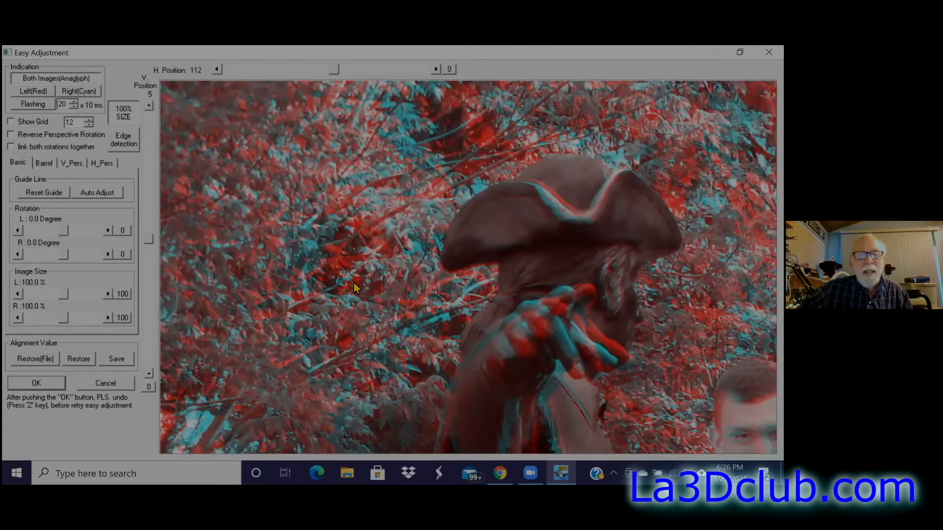
drag(538, 299, 411, 192)
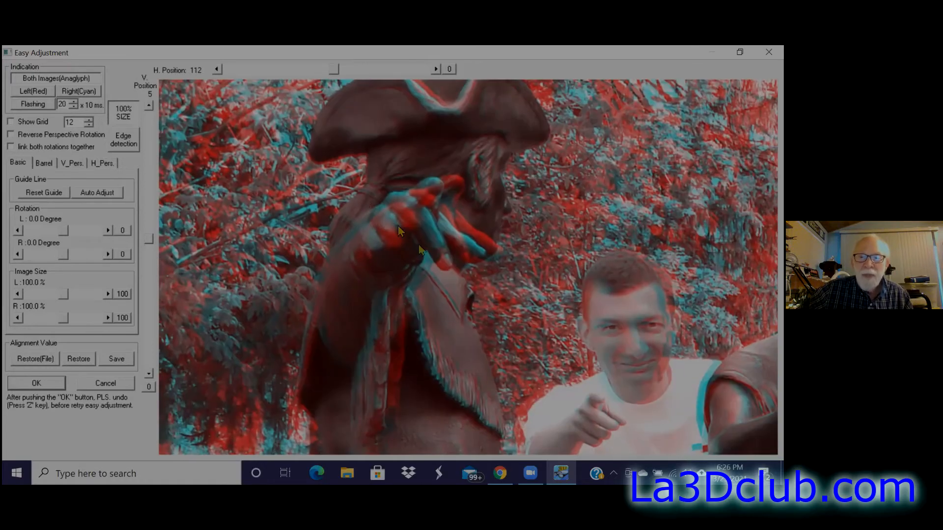
drag(397, 226, 216, 96)
drag(535, 334, 447, 280)
drag(361, 279, 273, 296)
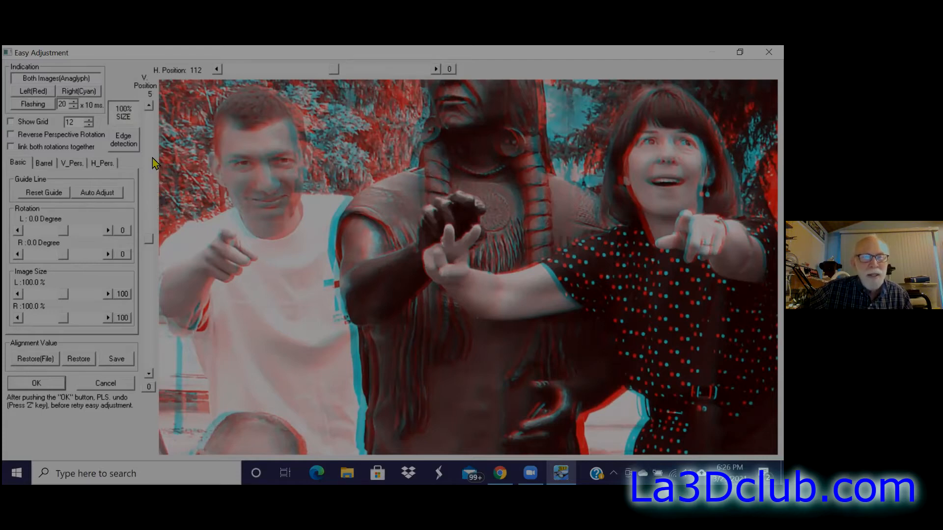
click(217, 70)
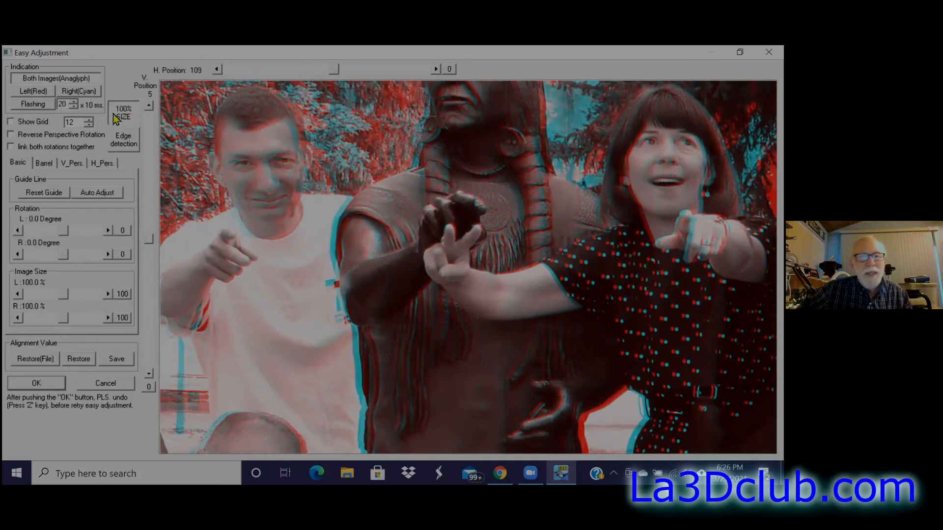
Step: Show the alignment grid over the anaglyph preview and set its division value to 10
click(11, 122)
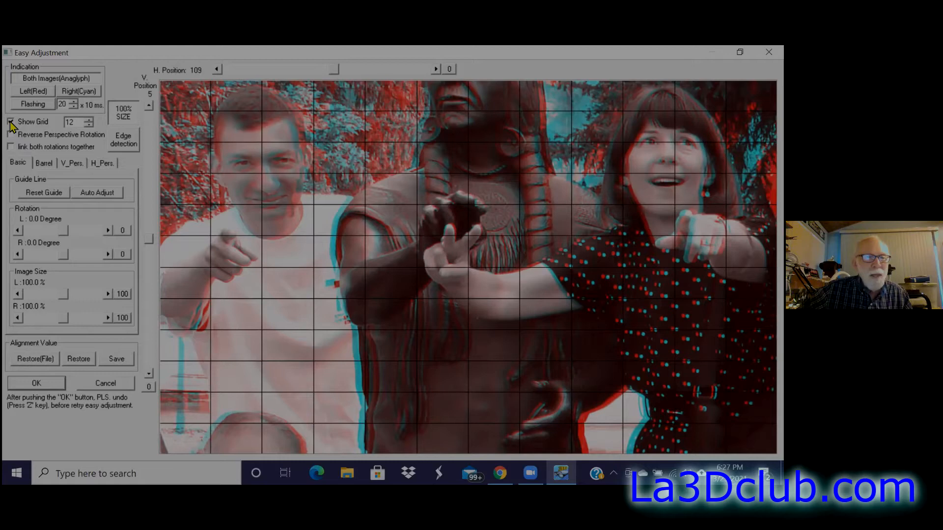
click(88, 124)
click(88, 124)
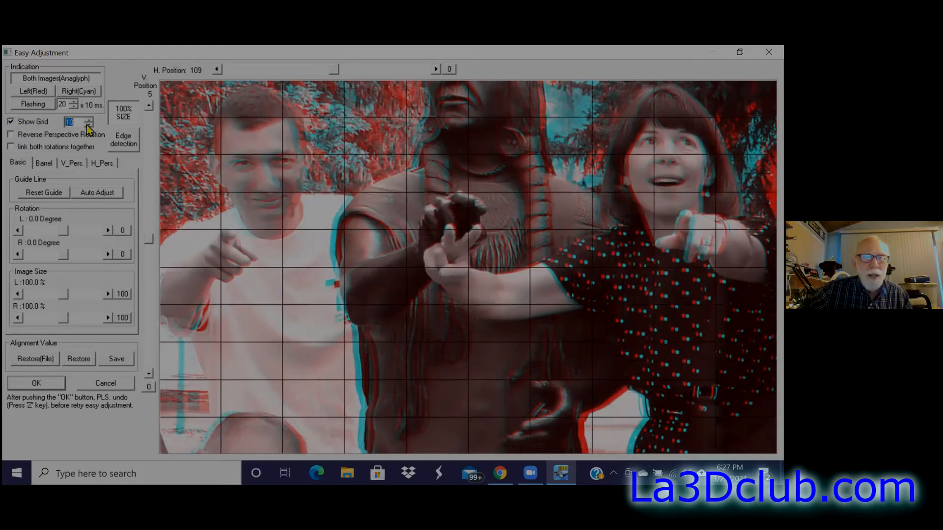
Step: Set the alignment grid's division value to 15 and hide the grid
click(88, 120)
click(89, 120)
click(89, 120)
click(88, 120)
click(88, 120)
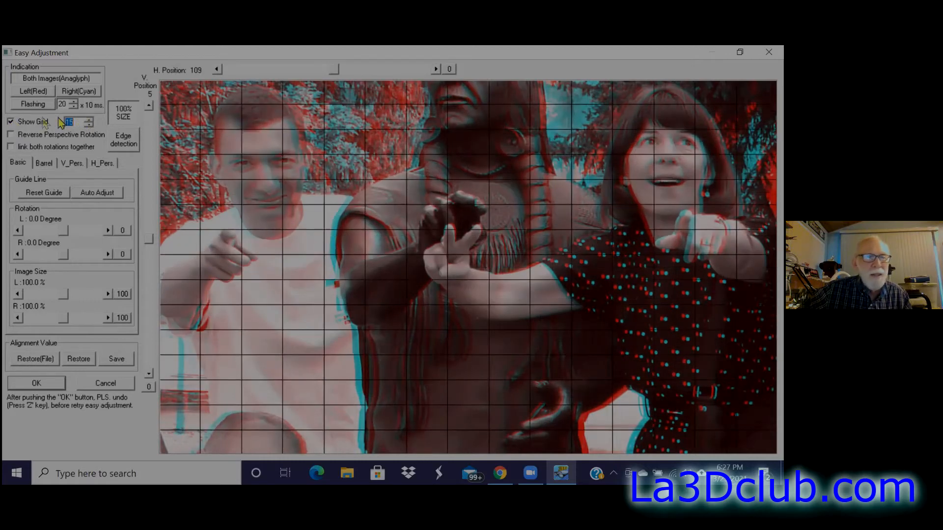
click(11, 122)
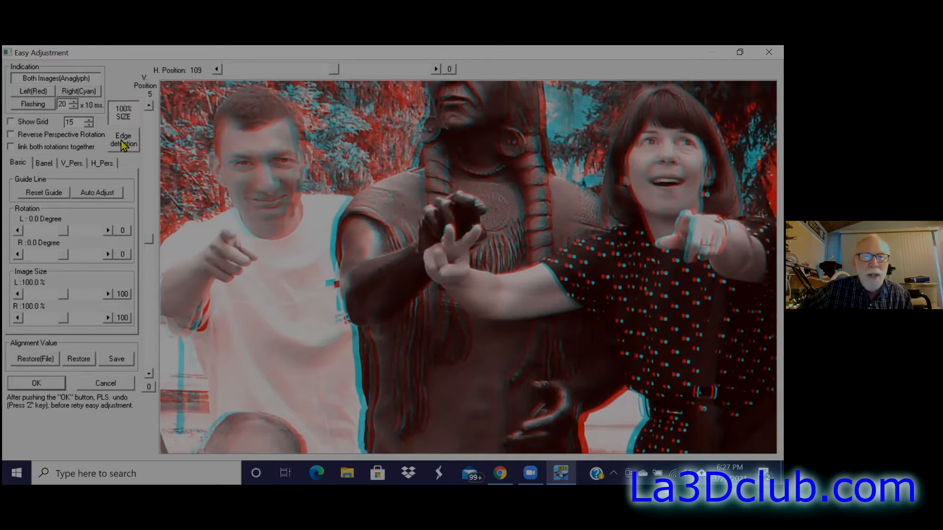
Step: Examine the pair's alignment around the pointing figures with edge detection, and return to the normal view of the whole picture
click(138, 144)
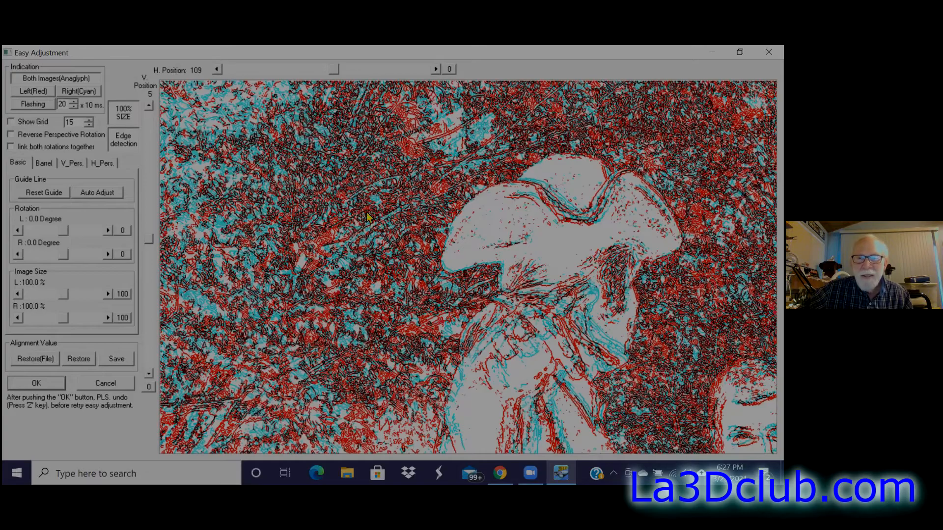
drag(433, 297, 535, 277)
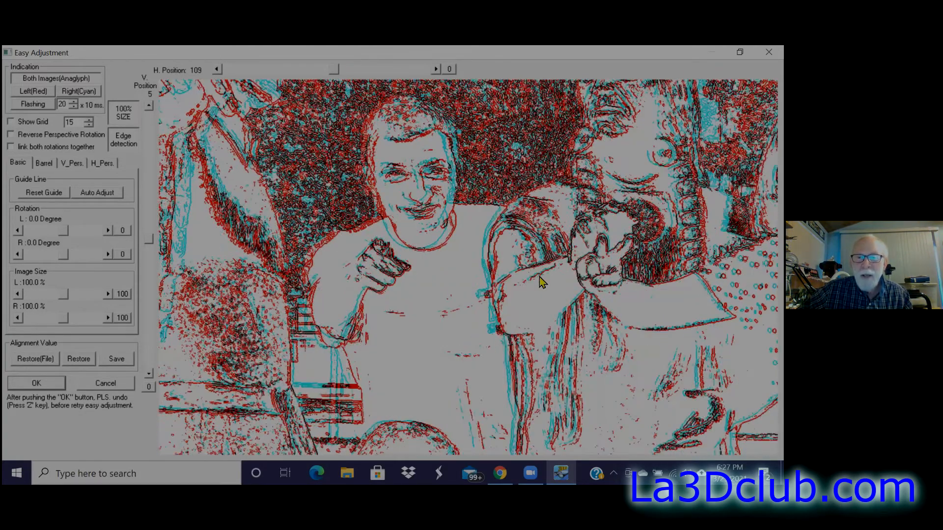
click(126, 118)
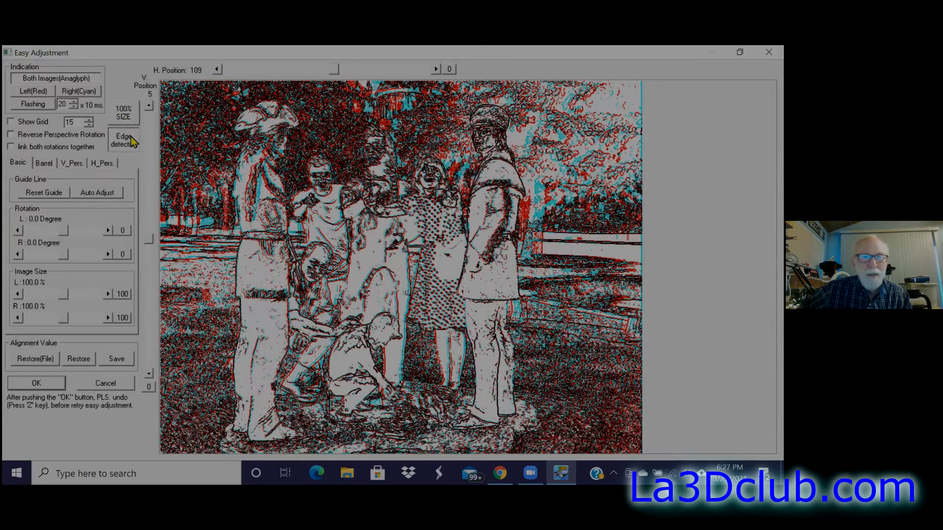
click(132, 140)
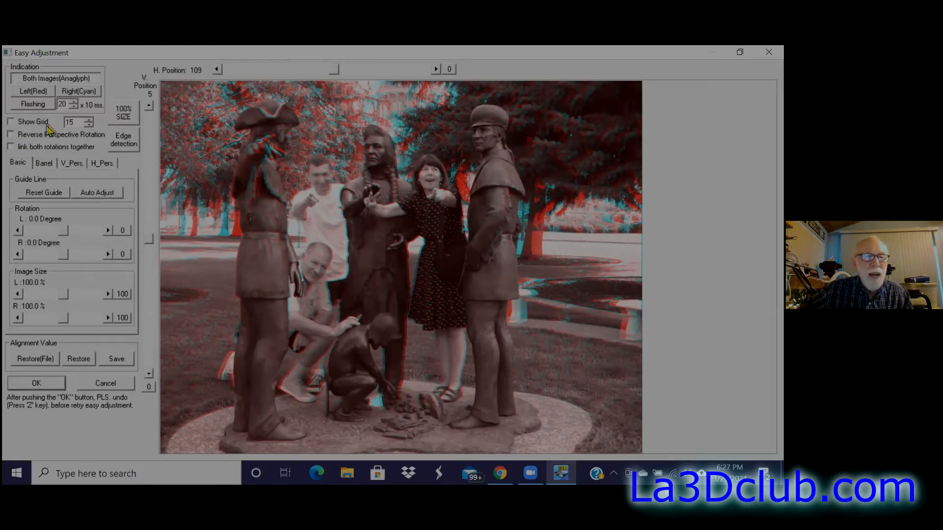
Step: Link both rotations together and rotate the left and right images to 4.4 degrees
click(11, 147)
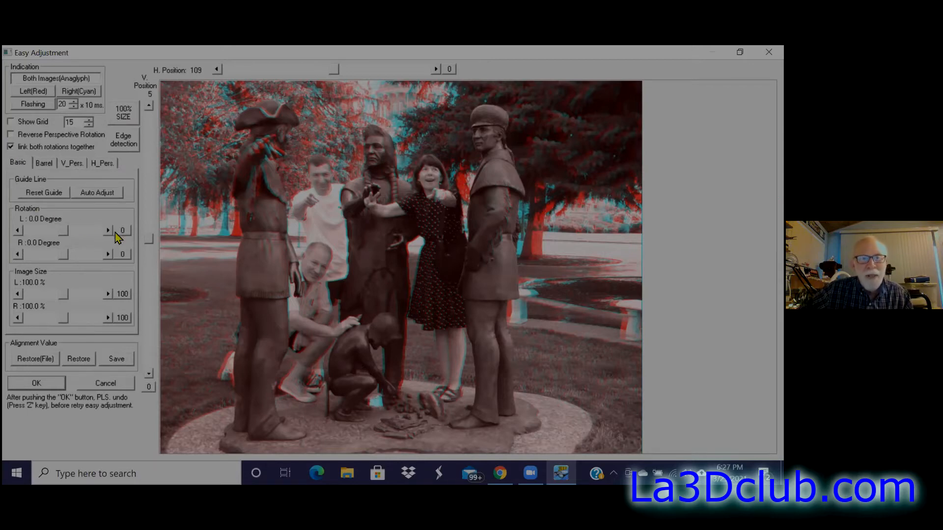
drag(65, 235, 63, 234)
drag(61, 230, 68, 231)
click(102, 229)
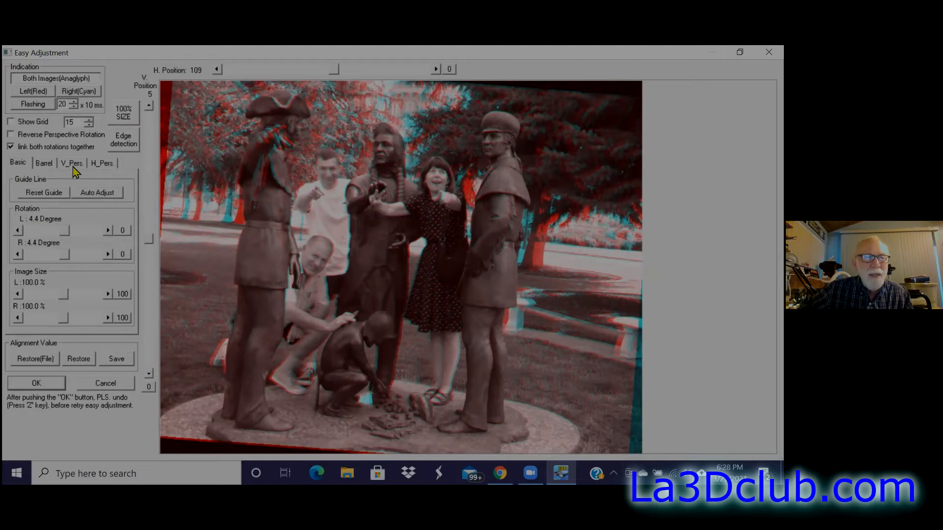
Step: Show the alignment grid and reduce the linked rotation of both images to 0.7 degrees
click(11, 121)
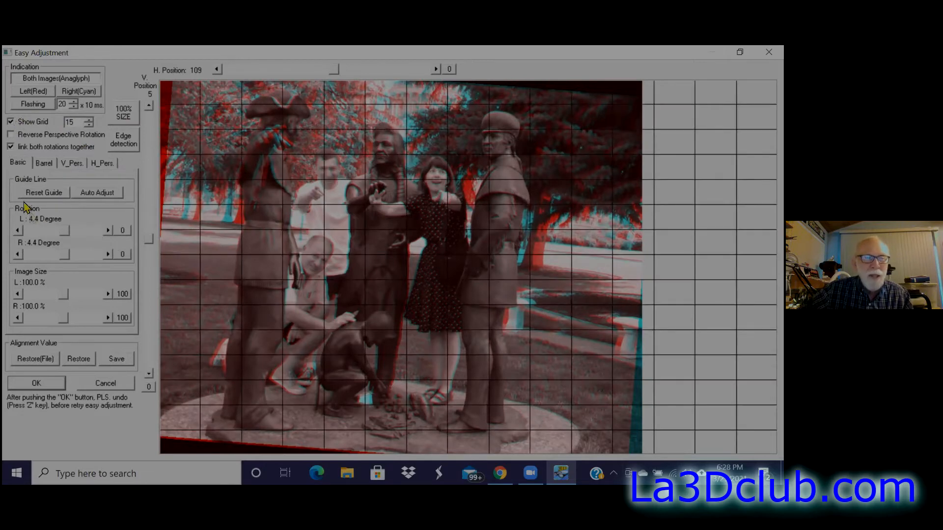
click(18, 230)
click(18, 230)
click(18, 230)
click(19, 230)
click(18, 230)
click(18, 231)
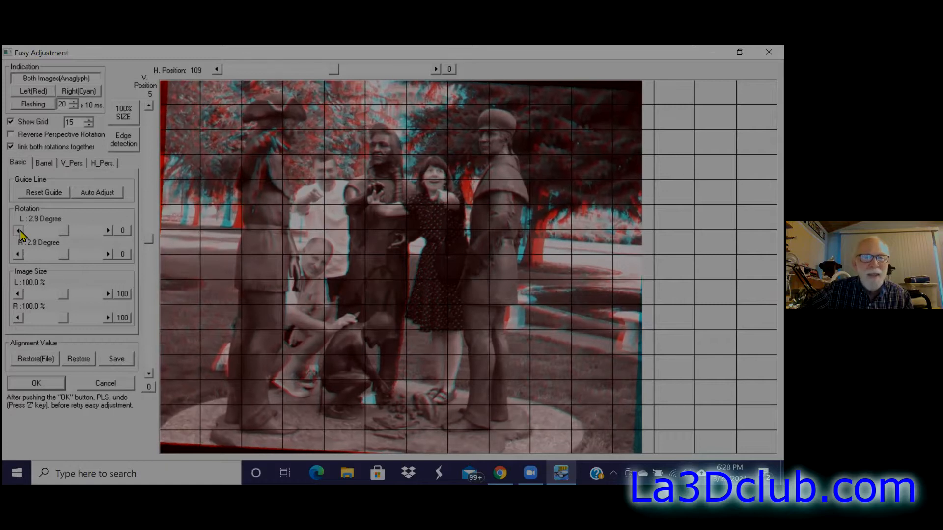
click(18, 230)
click(18, 230)
click(19, 230)
click(18, 230)
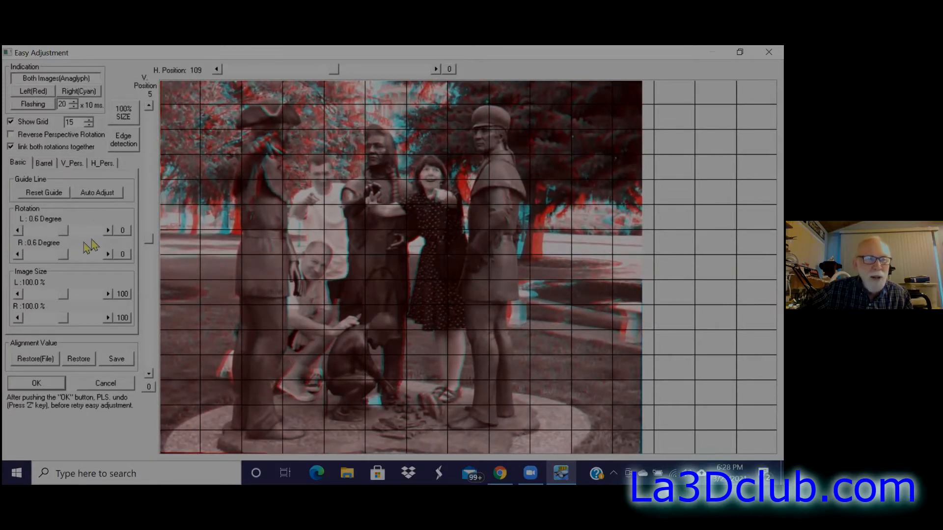
click(106, 234)
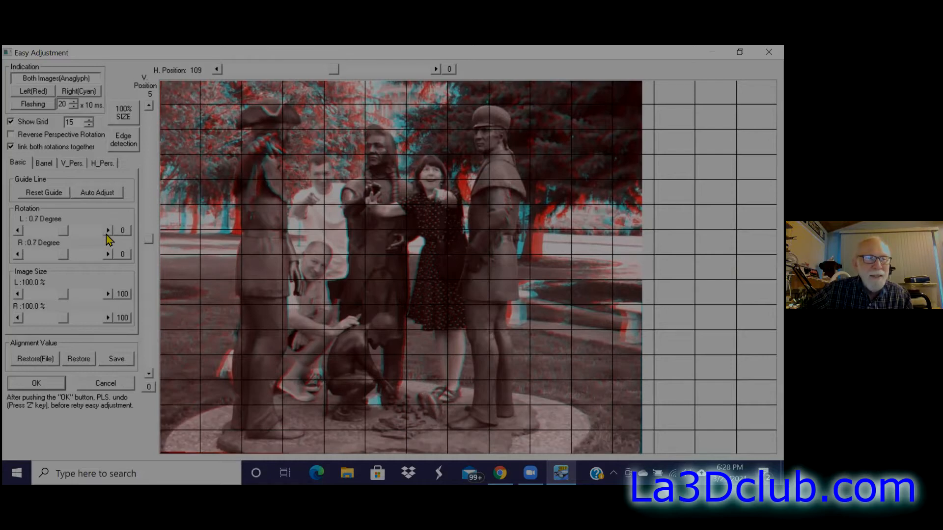
Step: Return both rotations to 0.0 degrees, hide the grid, and accept the Easy Adjustment
click(18, 230)
click(19, 230)
click(18, 231)
click(19, 230)
click(19, 230)
click(19, 230)
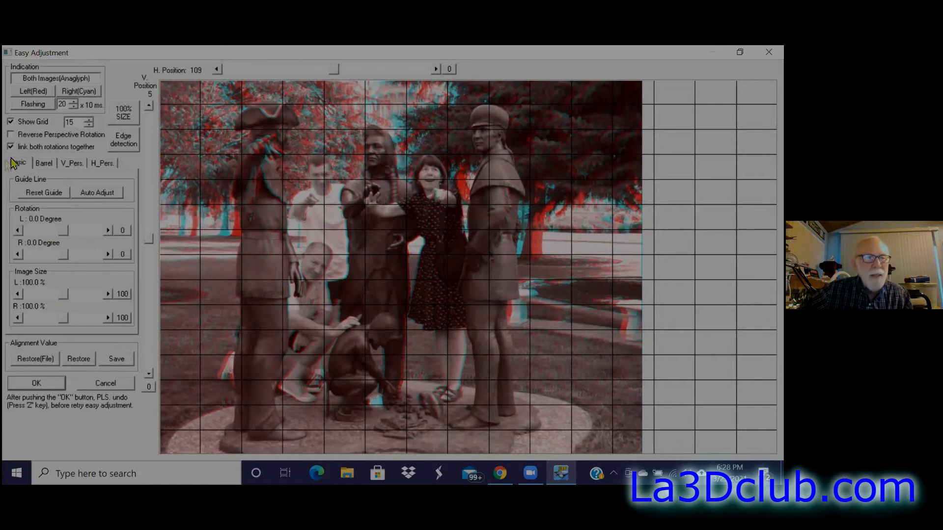
click(11, 122)
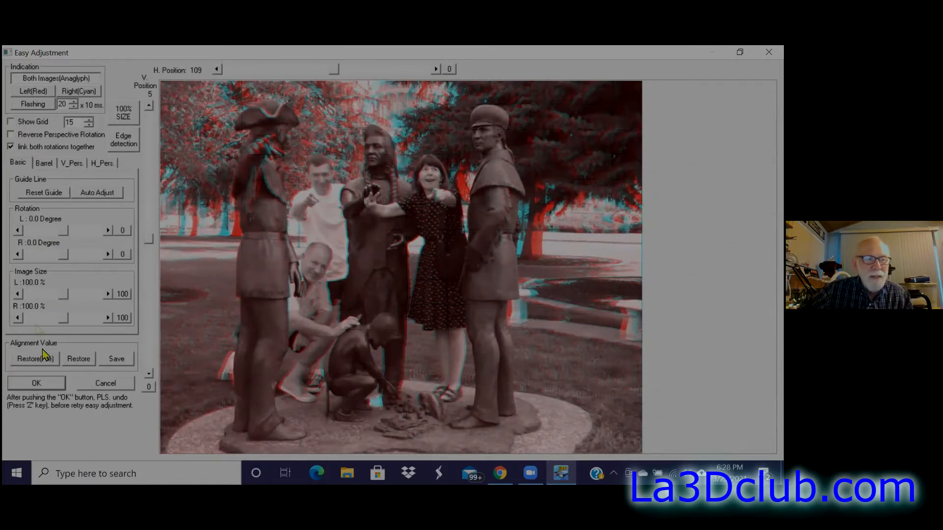
click(36, 383)
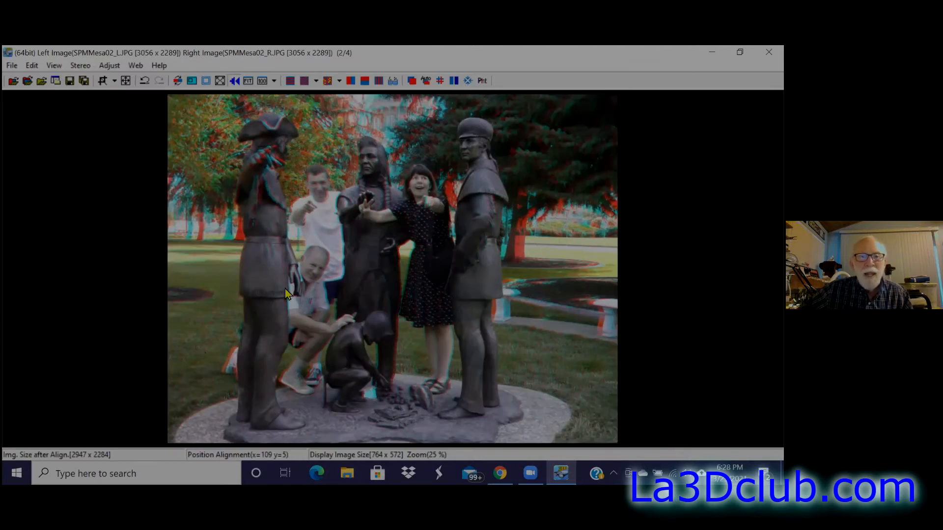
Step: Display the pair side by side and run Auto Color Adjustment with the left image as reference
click(349, 81)
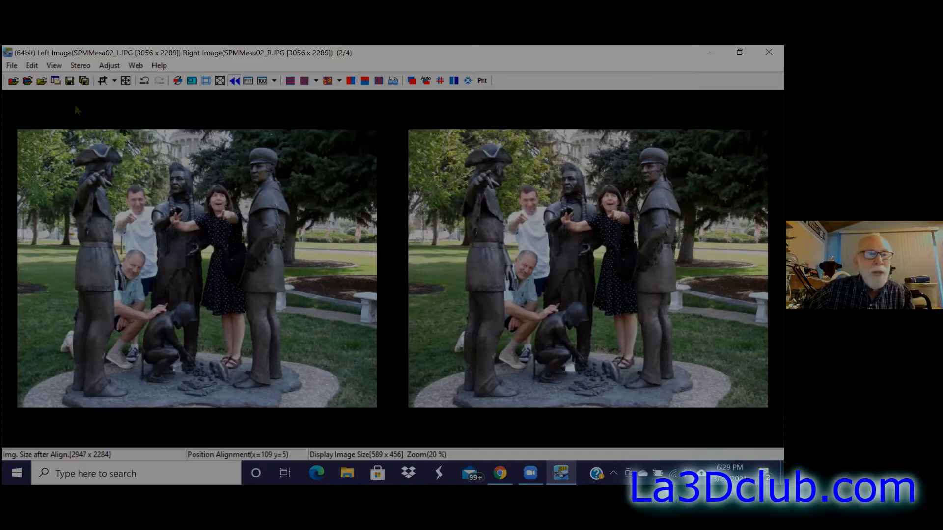
click(110, 66)
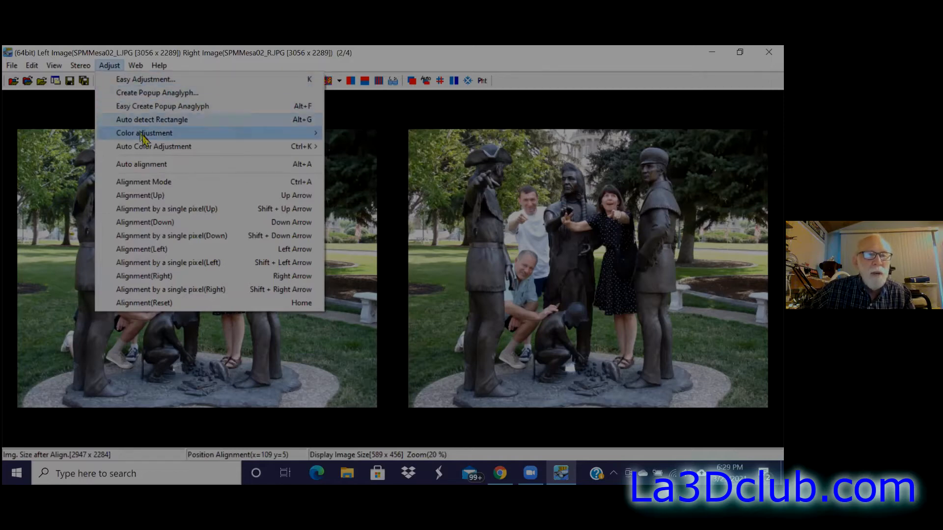
mouse_move(145, 148)
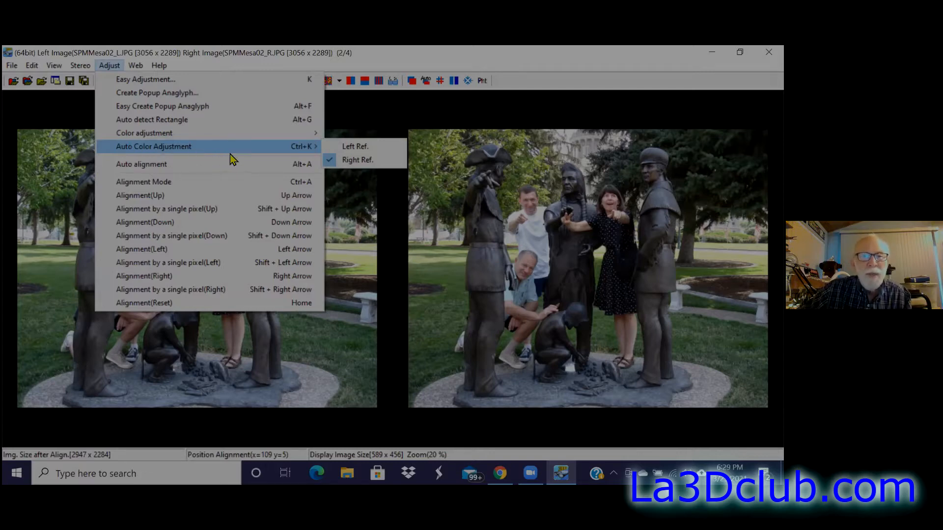
mouse_move(323, 147)
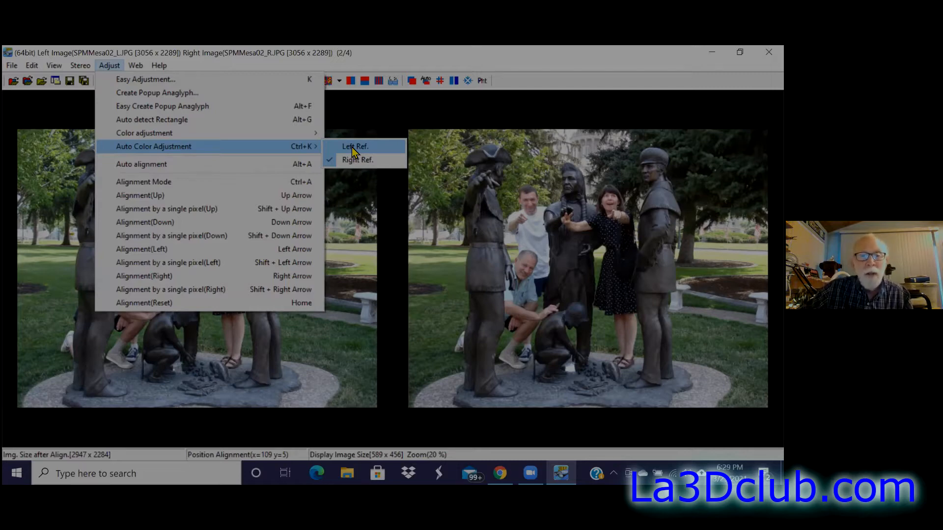
click(353, 147)
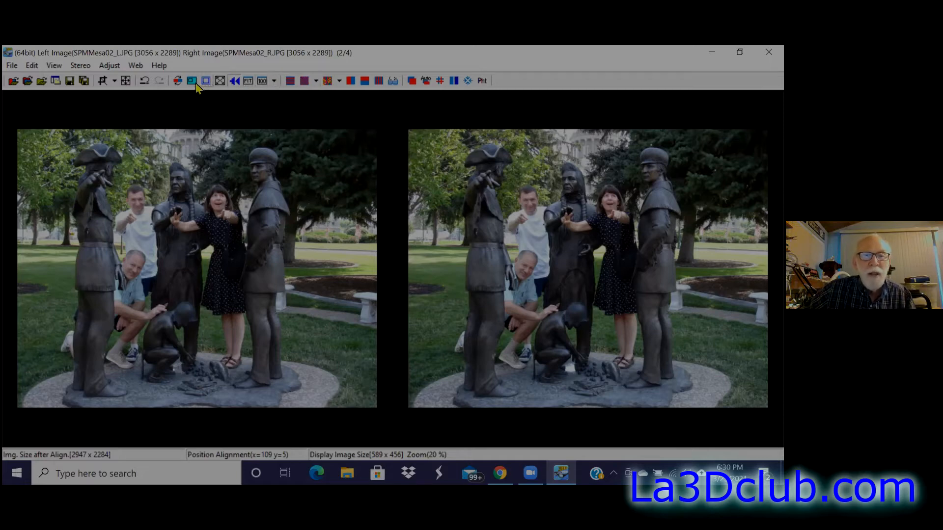
Step: Display the pair as a color anaglyph and crop it freely to about 1136 x 1104 pixels around the central figures
click(327, 83)
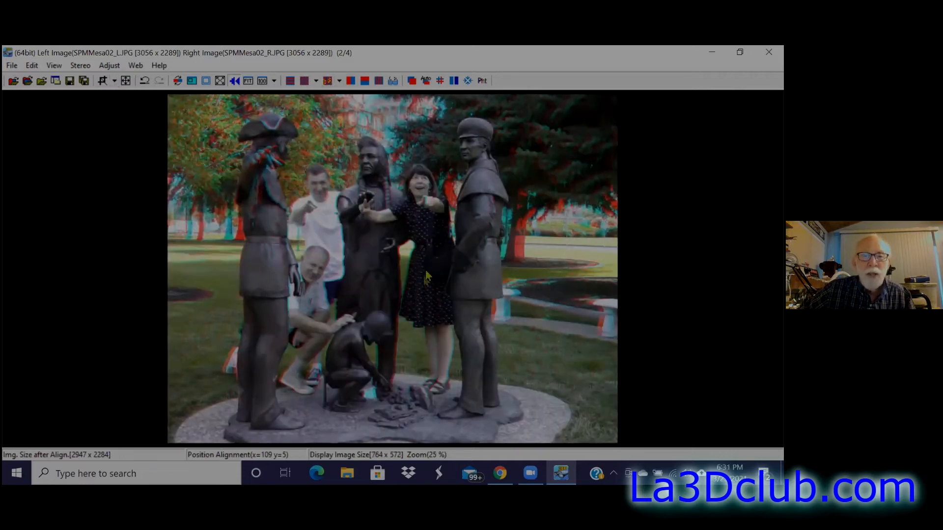
click(103, 81)
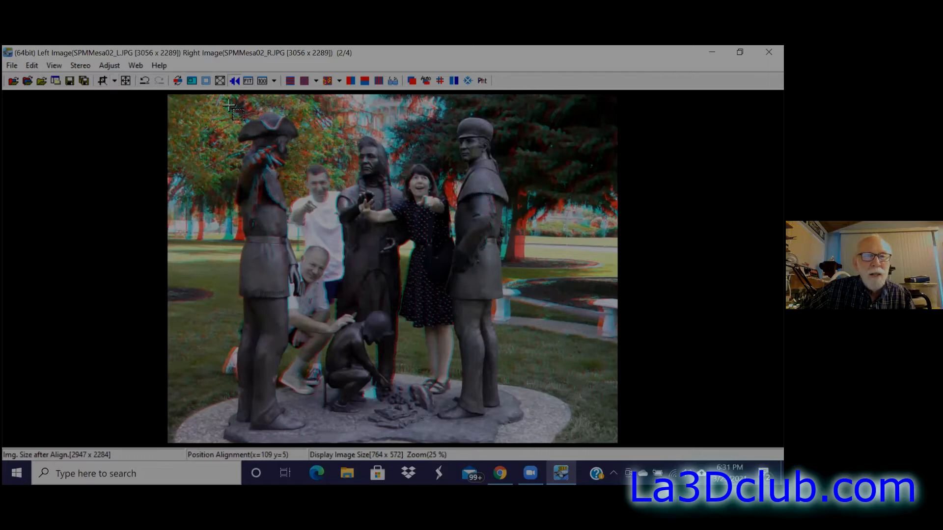
click(115, 81)
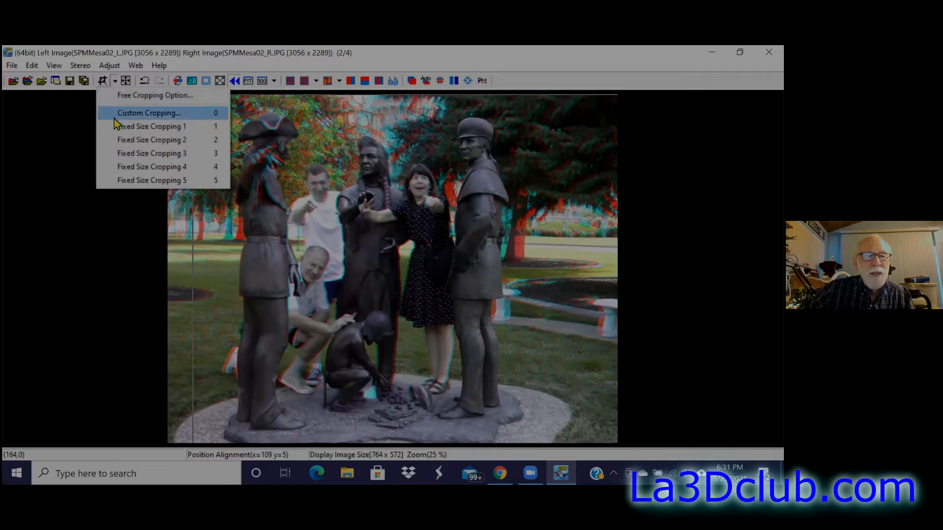
click(103, 82)
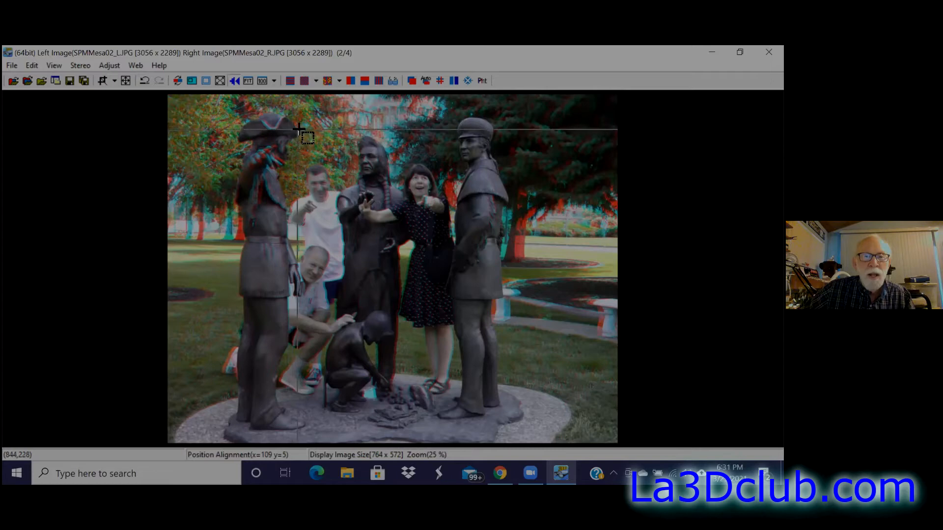
drag(296, 128, 467, 296)
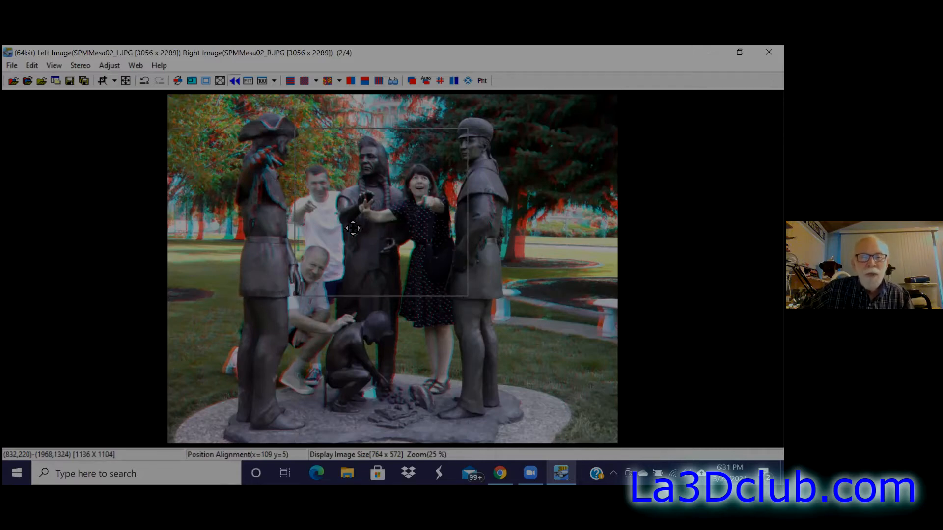
double_click(378, 219)
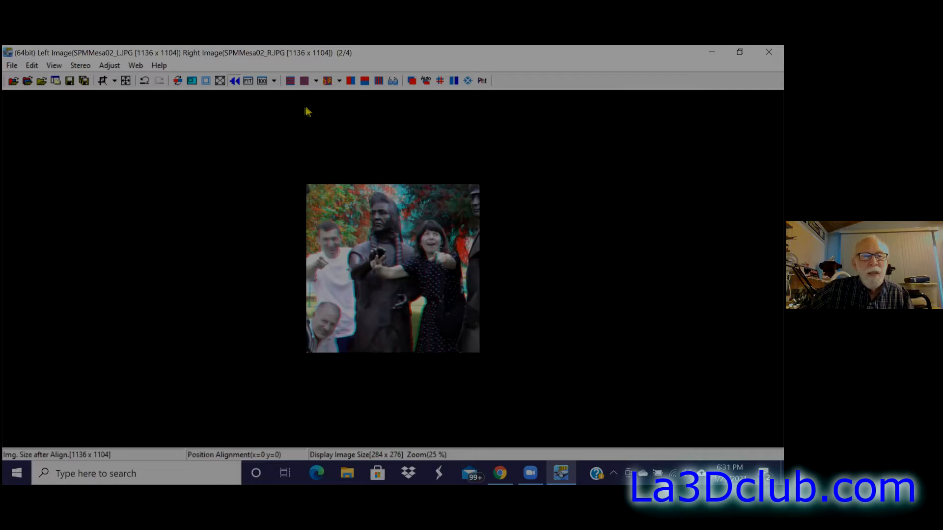
Step: View the cropped pair side by side, fitted to the window, and undo the crop
click(249, 82)
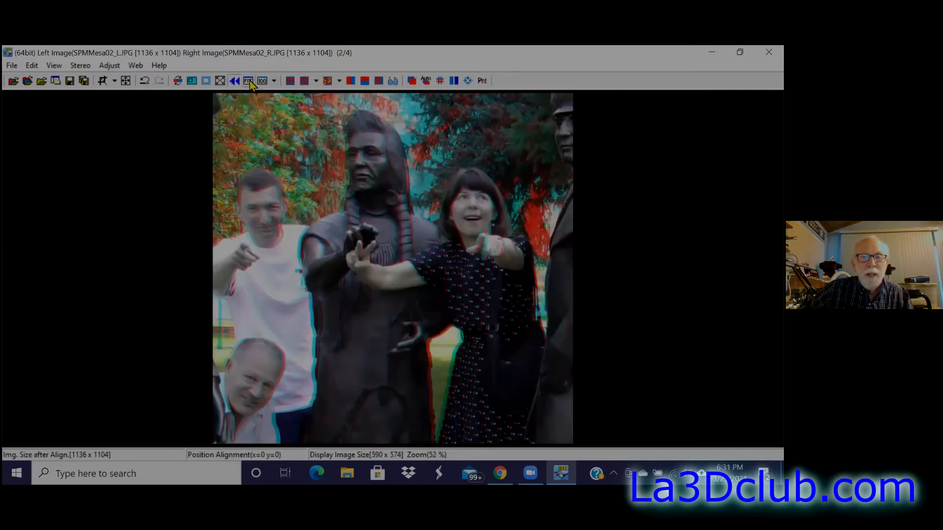
click(351, 83)
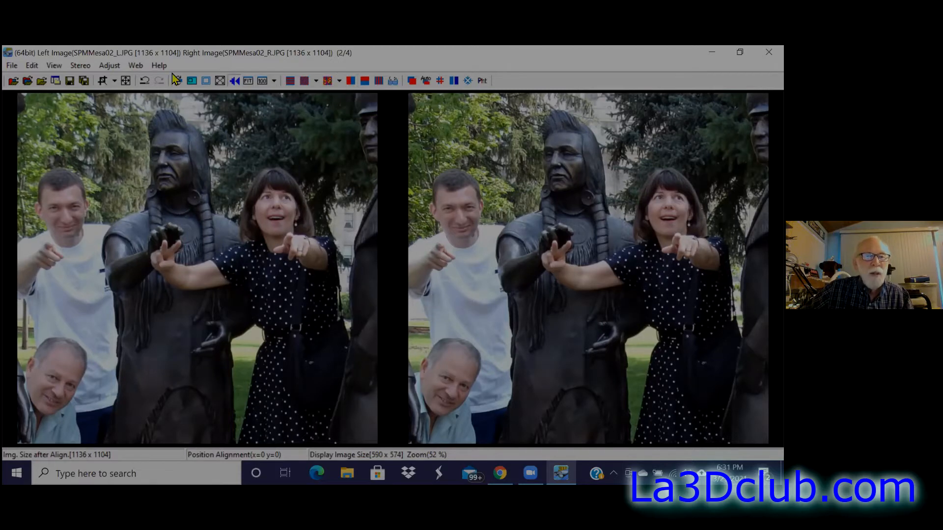
click(145, 82)
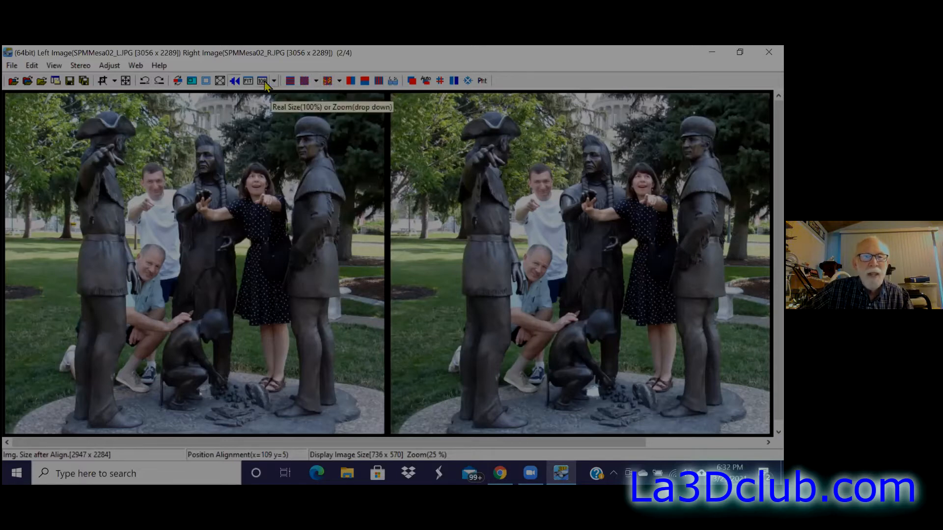
Step: Crop the side-by-side pair to about 1592 x 1560 pixels around the figures and fit it to the window
click(105, 81)
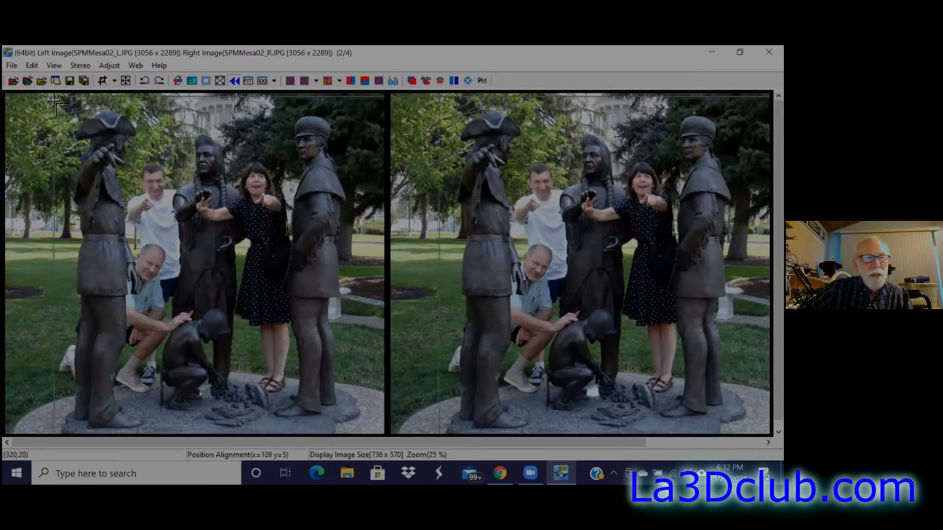
drag(105, 113, 351, 351)
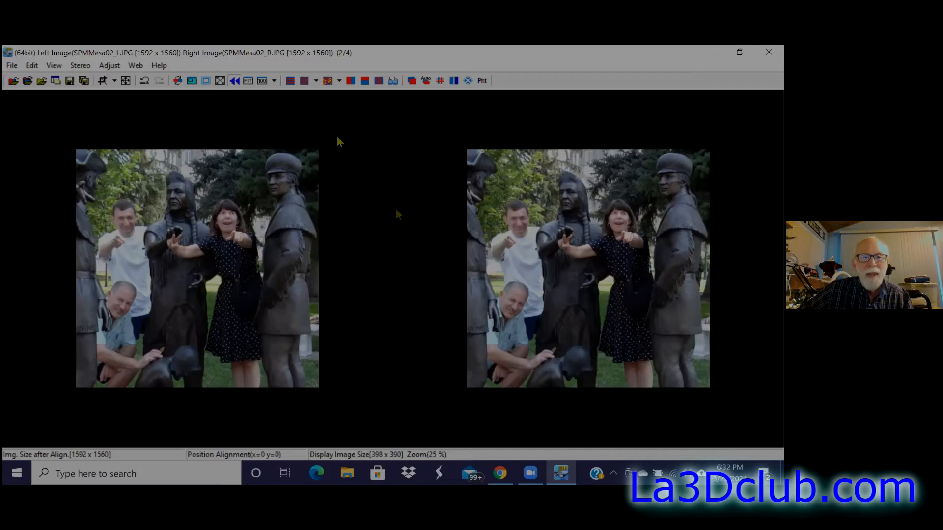
click(249, 81)
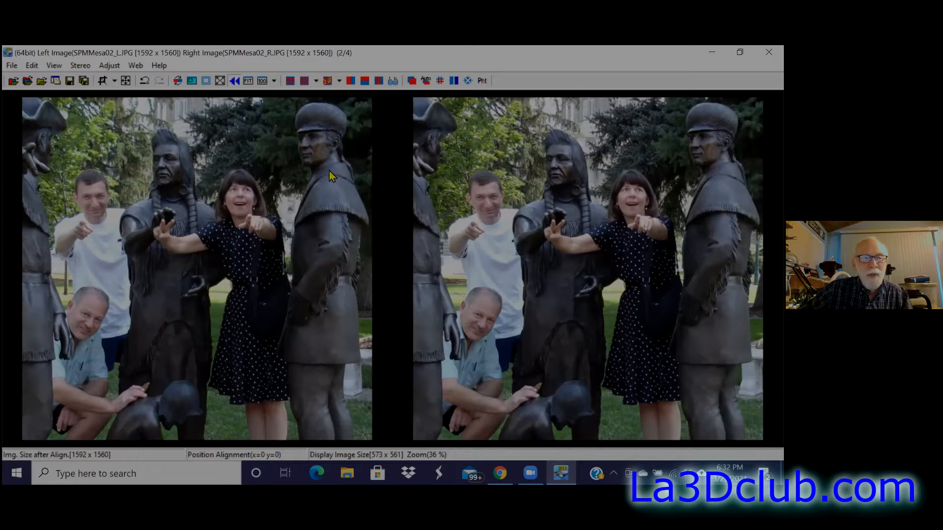
Step: Save the cropped side-by-side stereo image as JPEG file SPMMesa02 in the _AlignedLRPairs folder of SPM Class
click(11, 66)
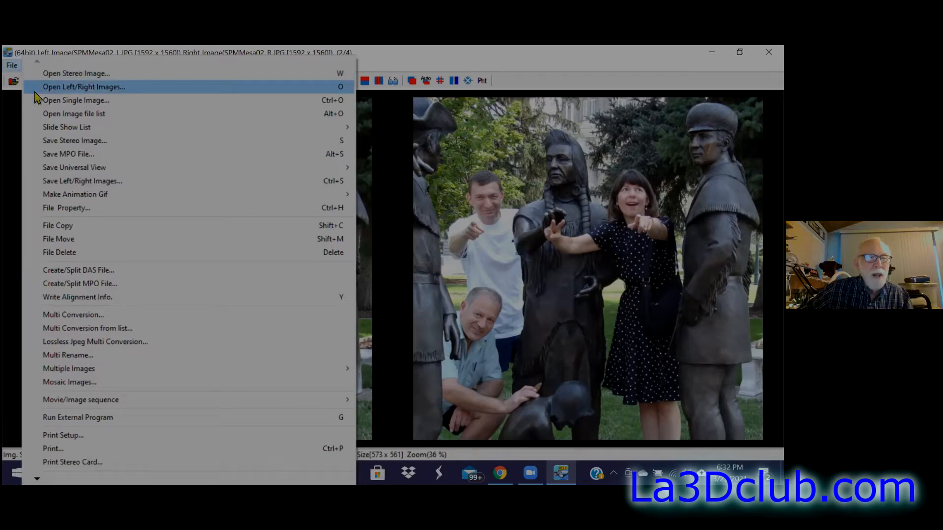
click(55, 140)
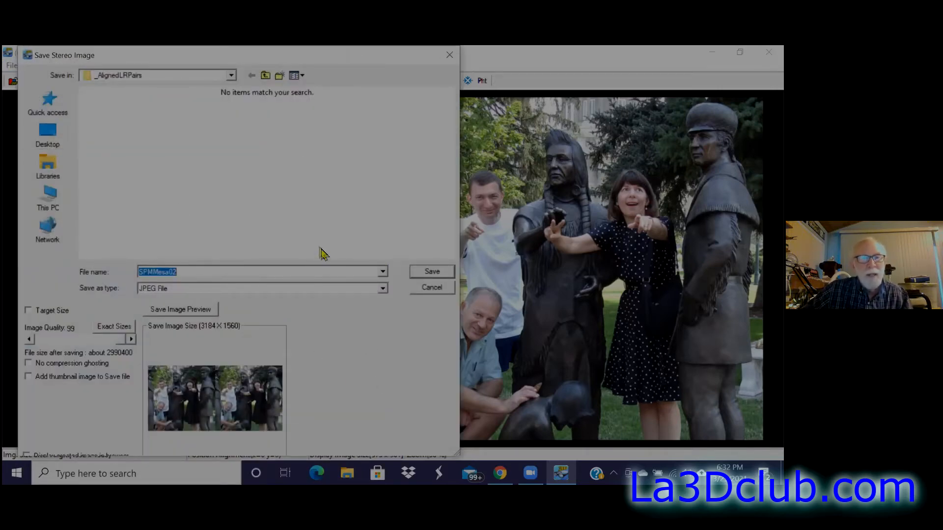
click(264, 77)
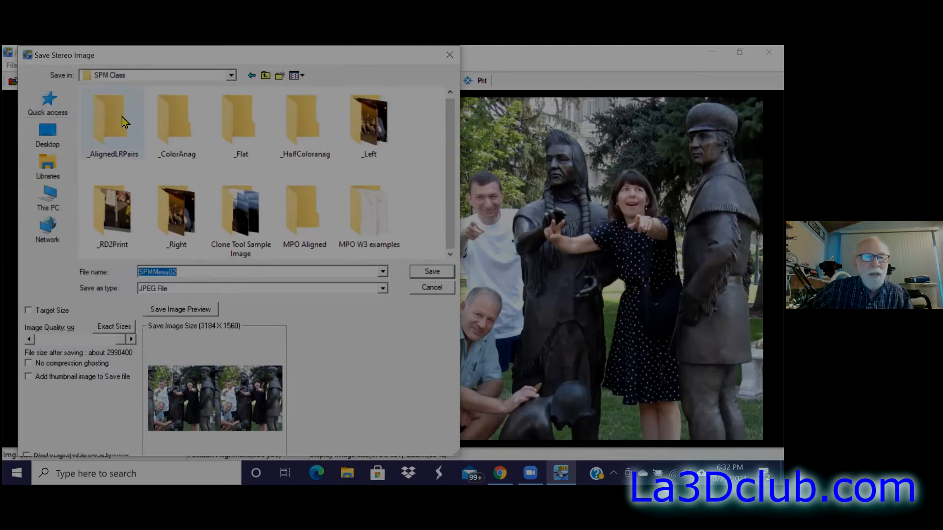
click(103, 113)
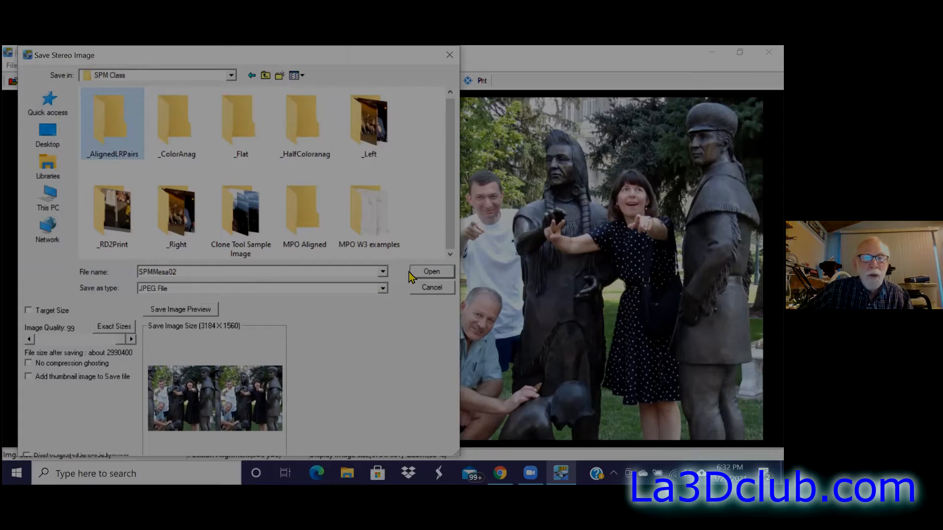
click(425, 272)
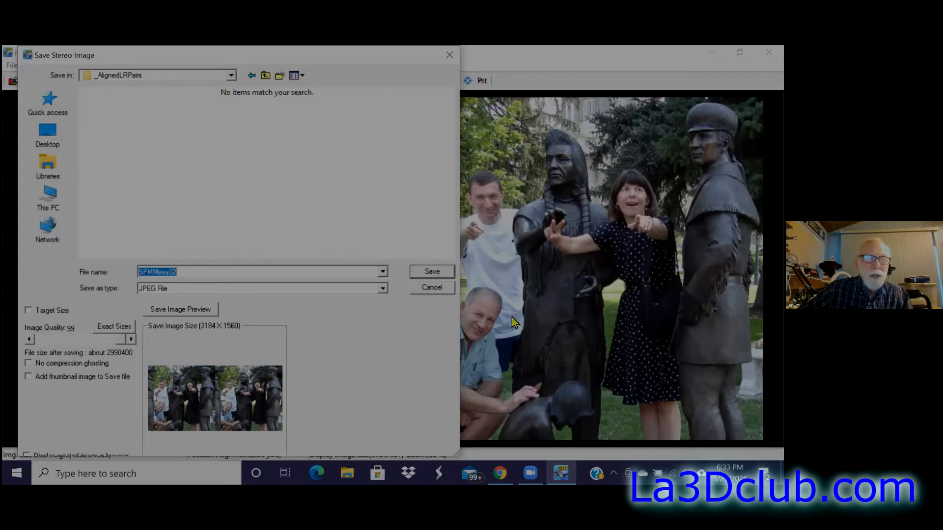
click(423, 273)
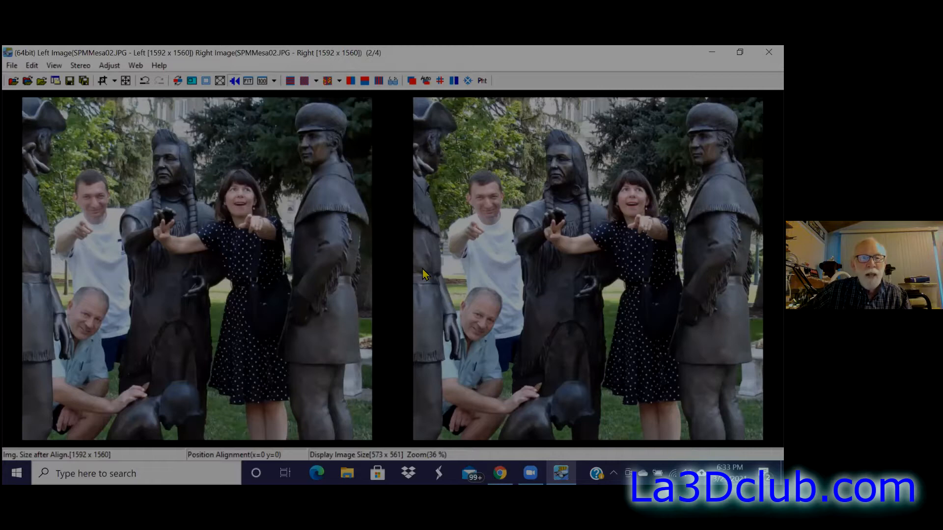
Step: Display the pair as a color anaglyph and save it as JPEG file SPMMesa02 in the _ColorAnag folder
click(326, 81)
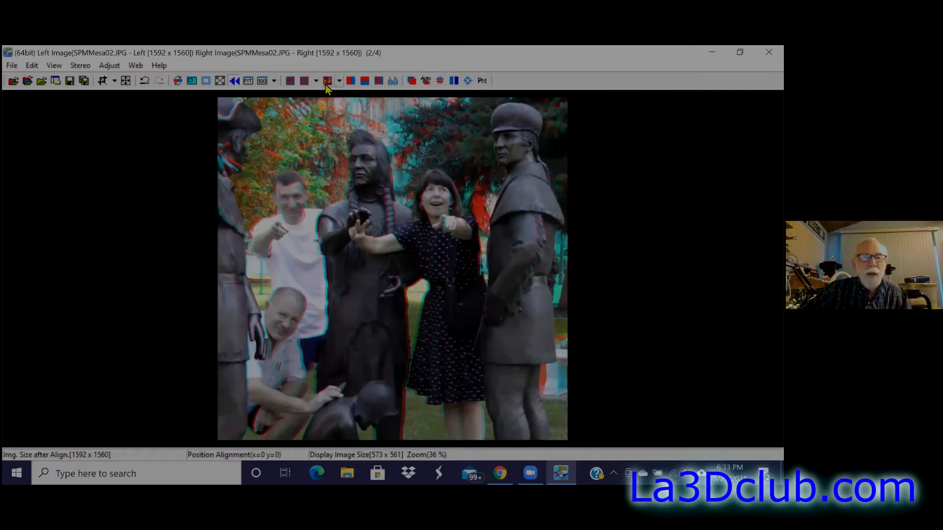
click(12, 67)
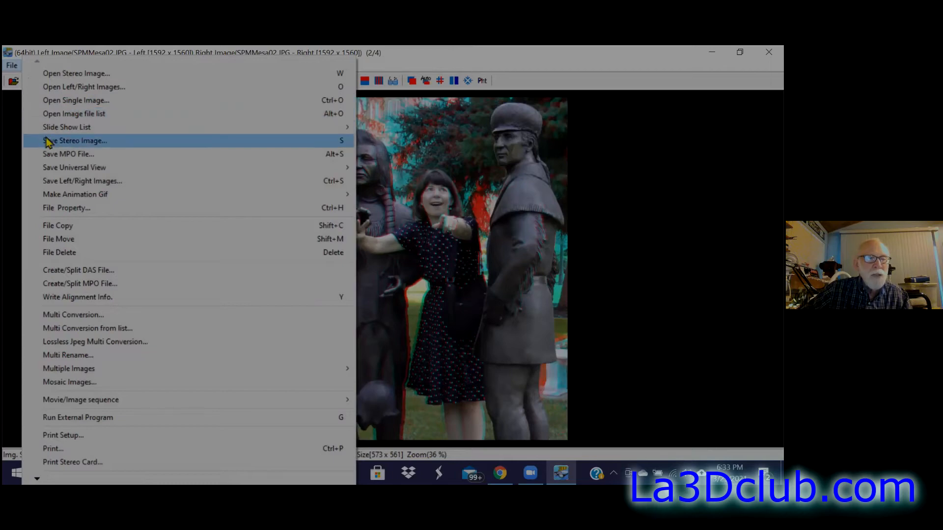
click(74, 140)
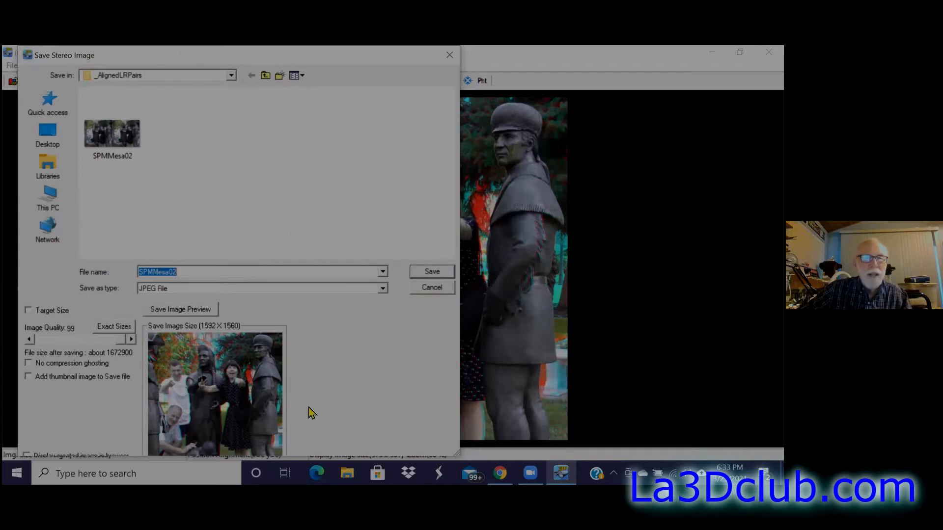
click(265, 77)
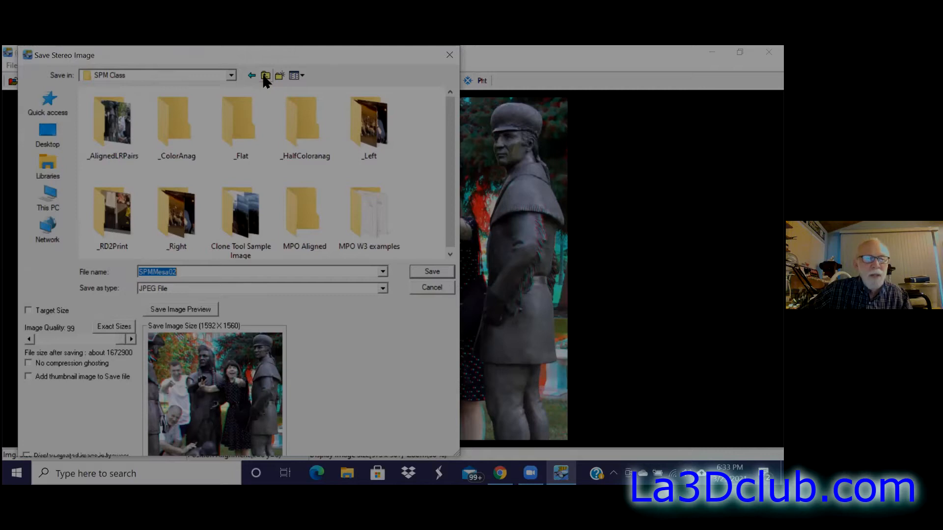
double_click(171, 125)
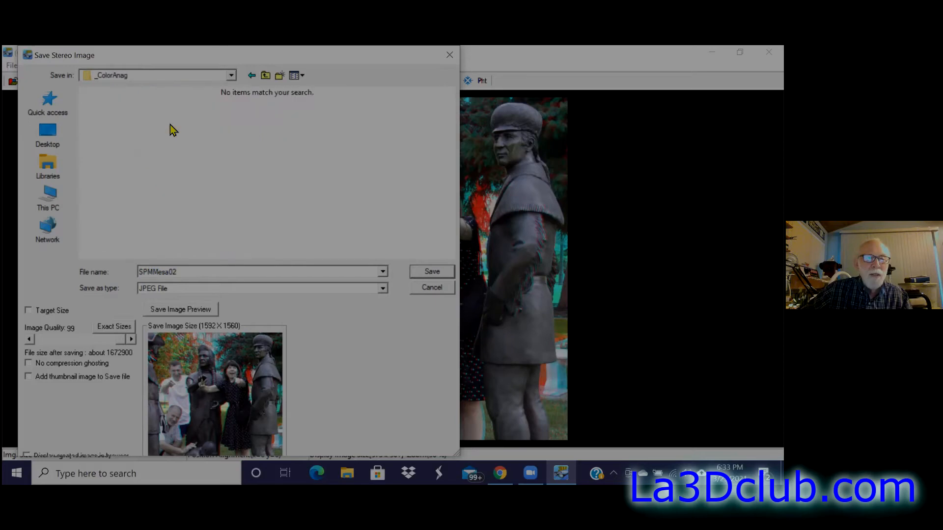
click(415, 274)
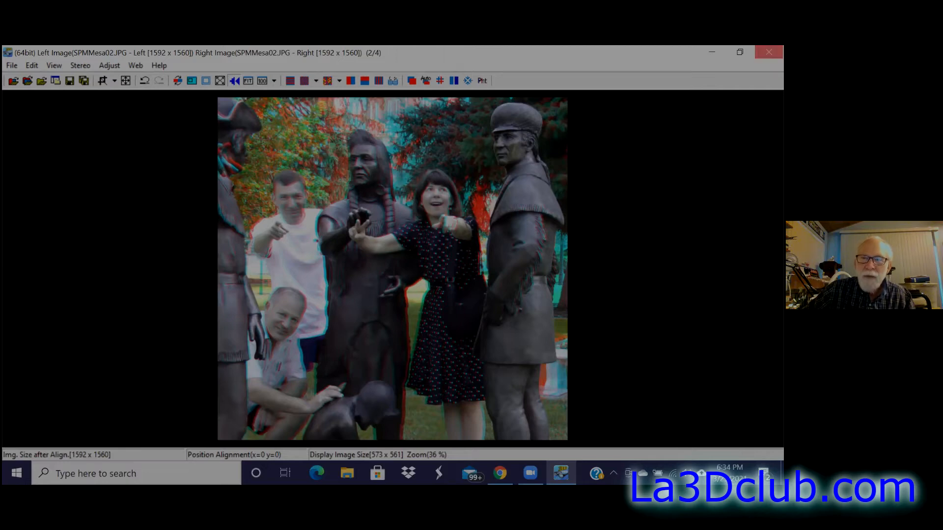
Step: Close the current pair and start a Multi Conversion with the MPO W3 examples folder in SPM Class as source
click(768, 51)
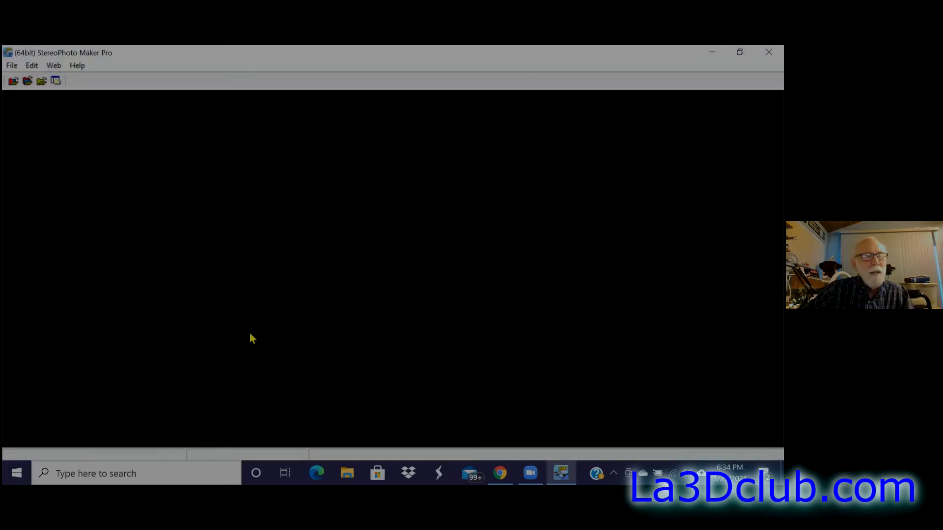
click(11, 66)
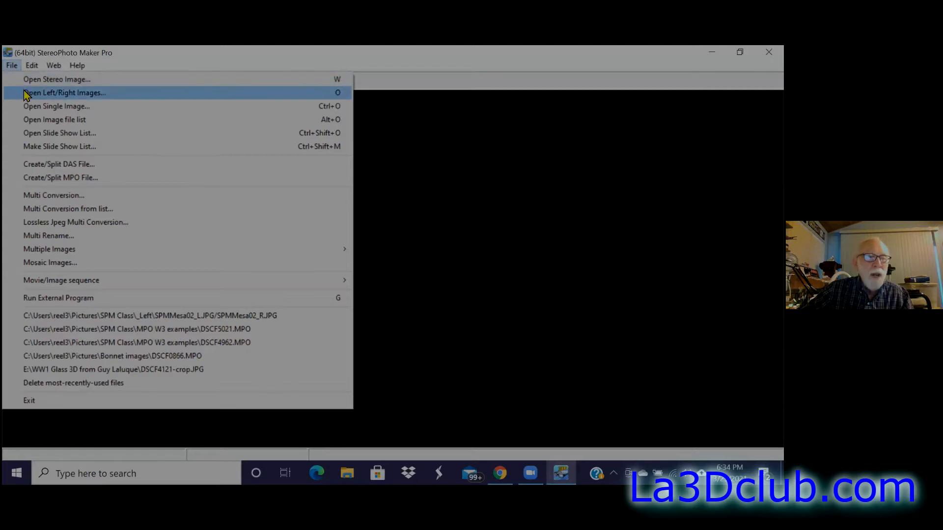
click(31, 197)
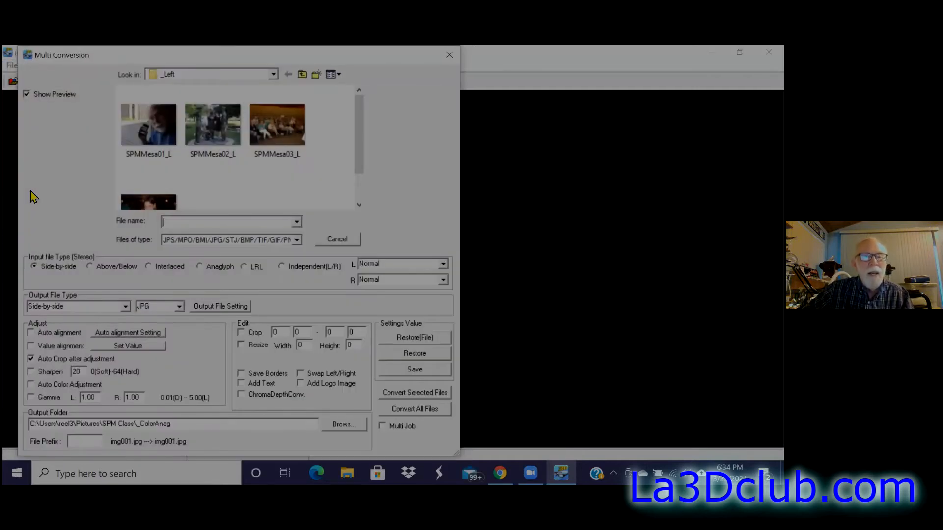
click(302, 76)
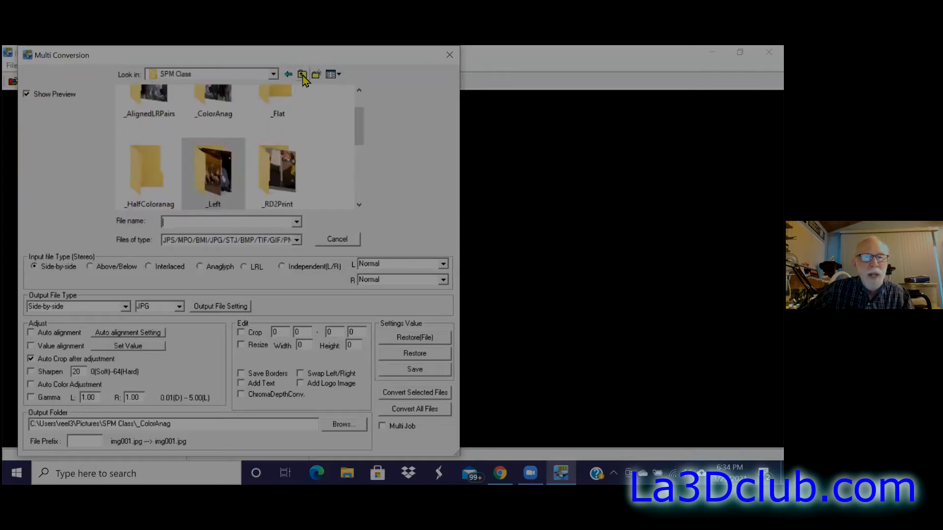
drag(360, 125, 346, 191)
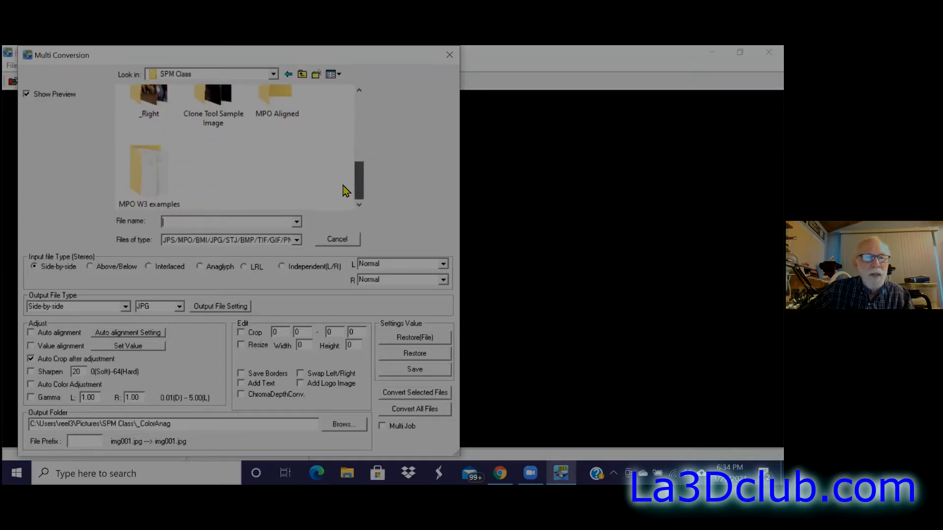
double_click(144, 181)
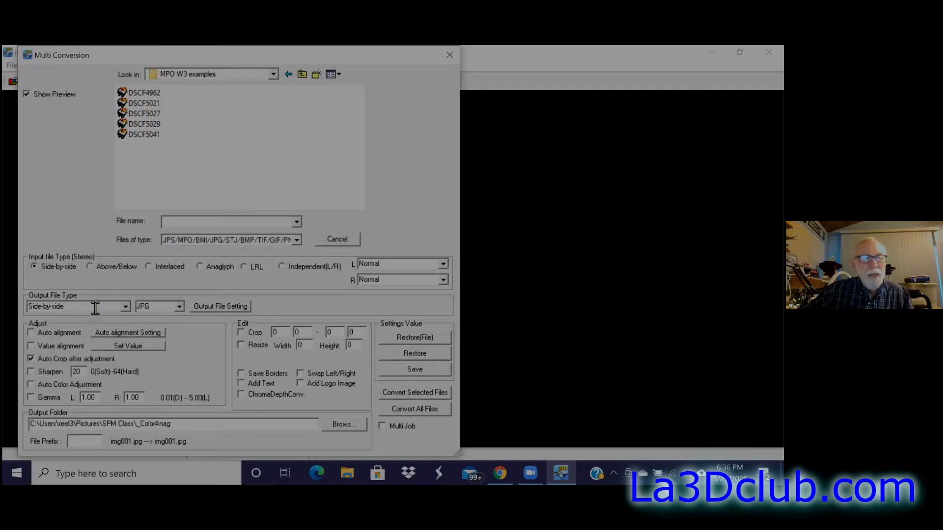
Step: Review the available output file types, choose Side-by-side, and enable Auto alignment for the batch conversion
click(126, 307)
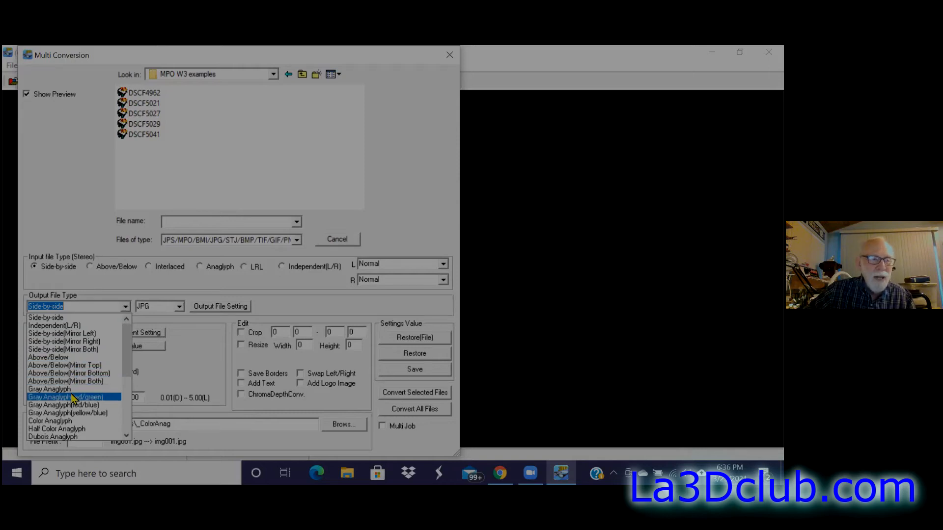
drag(127, 374, 124, 422)
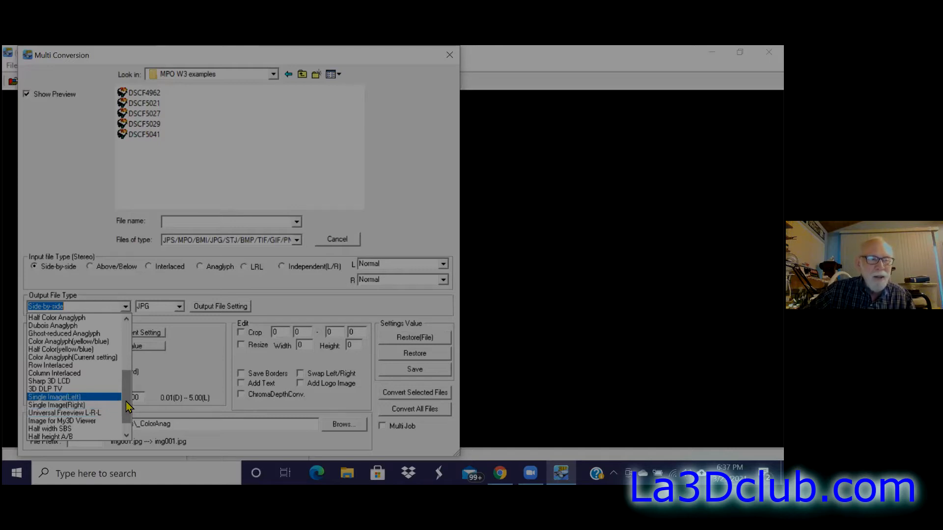
scroll(127, 397, up, 5)
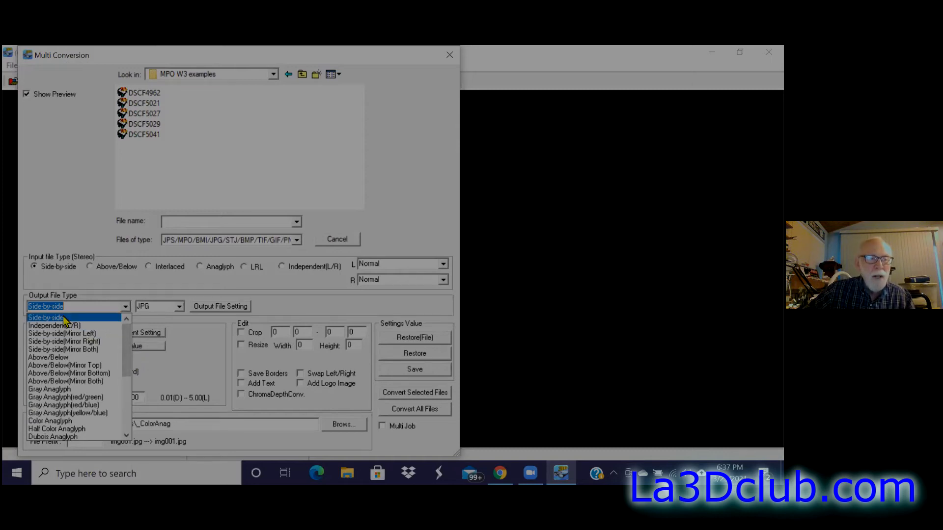
click(64, 319)
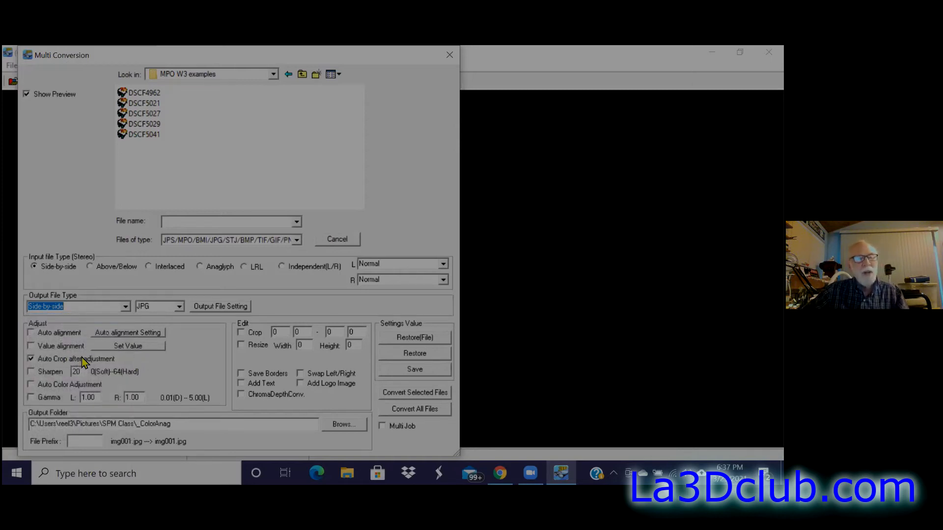
click(33, 334)
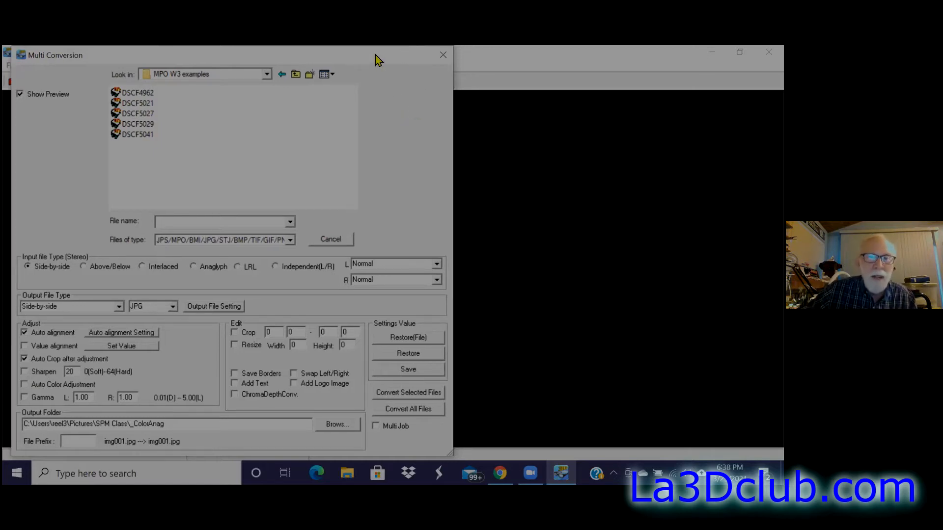
drag(381, 53, 387, 54)
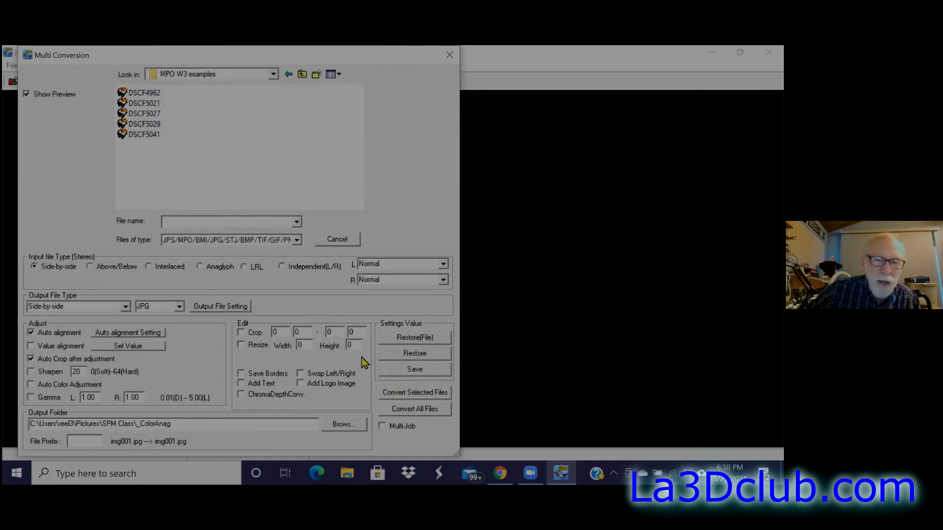
Step: Decline the conversion into _ColorAnag and set the output folder to MPO Aligned in SPM Class
click(393, 408)
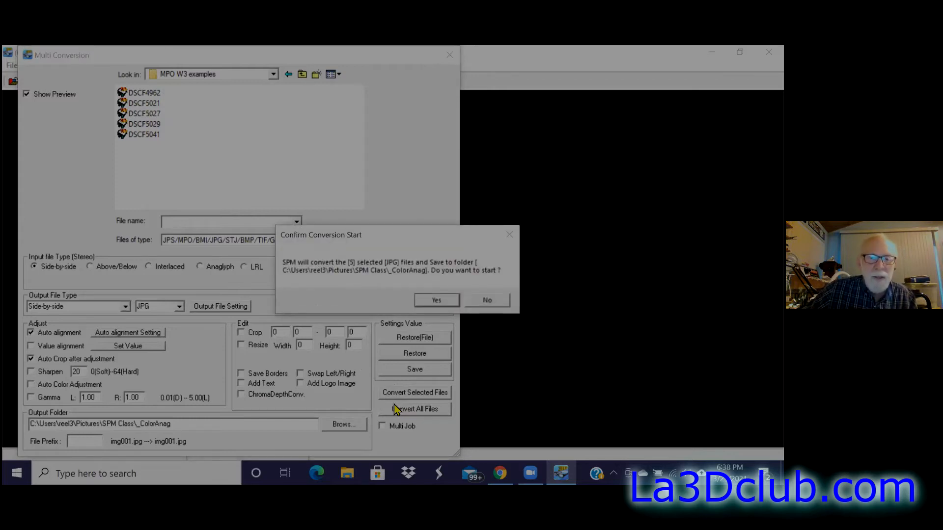
click(483, 300)
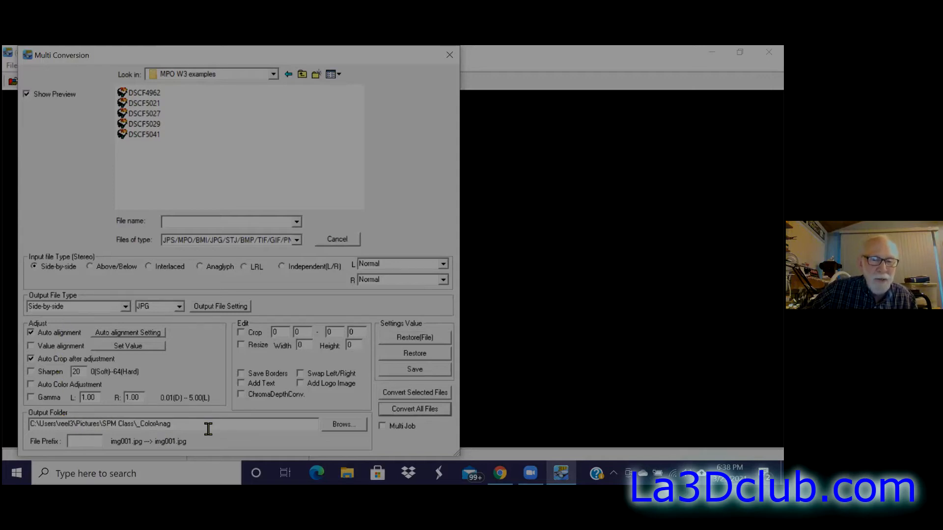
click(344, 424)
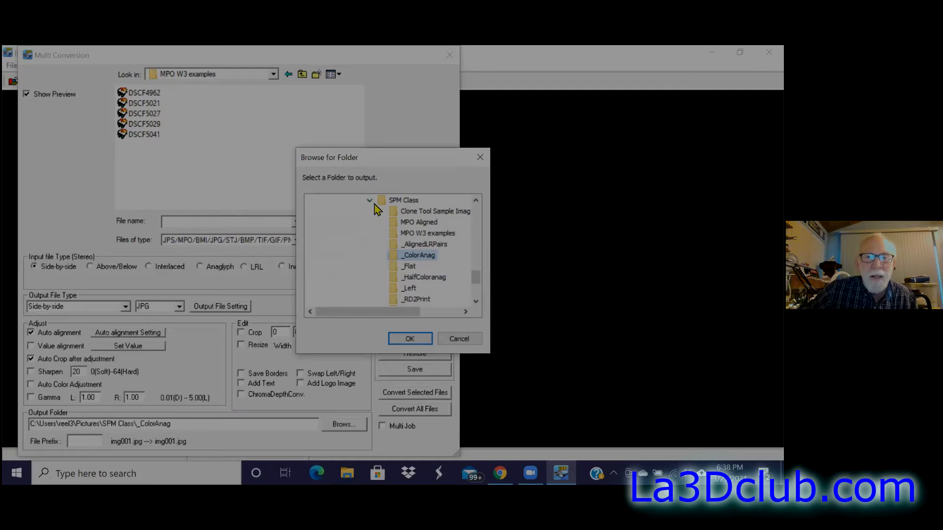
mouse_move(475, 280)
mouse_down()
mouse_move(475, 253)
mouse_move(475, 281)
mouse_up()
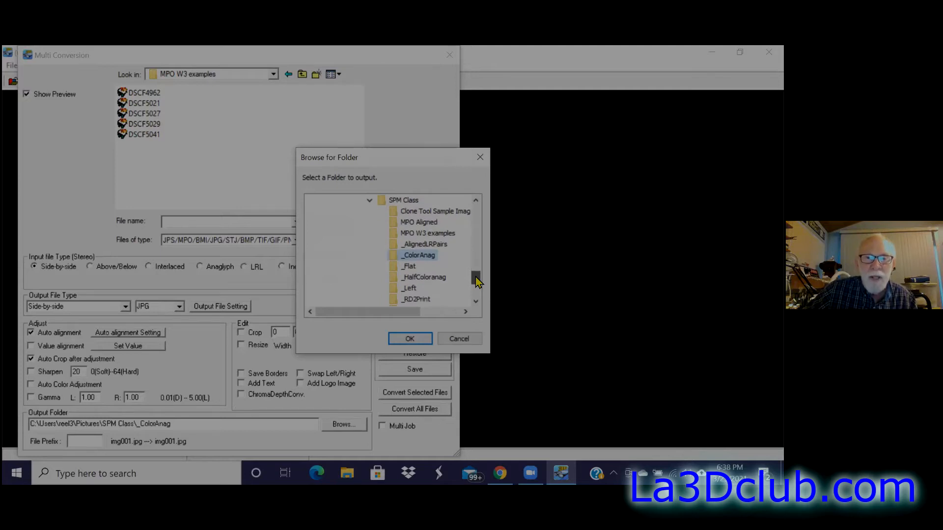
click(413, 222)
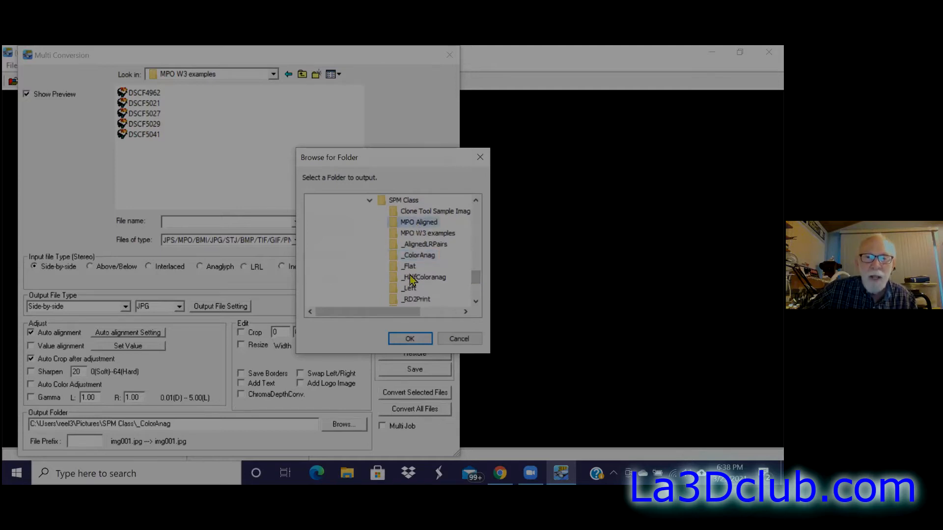
click(403, 337)
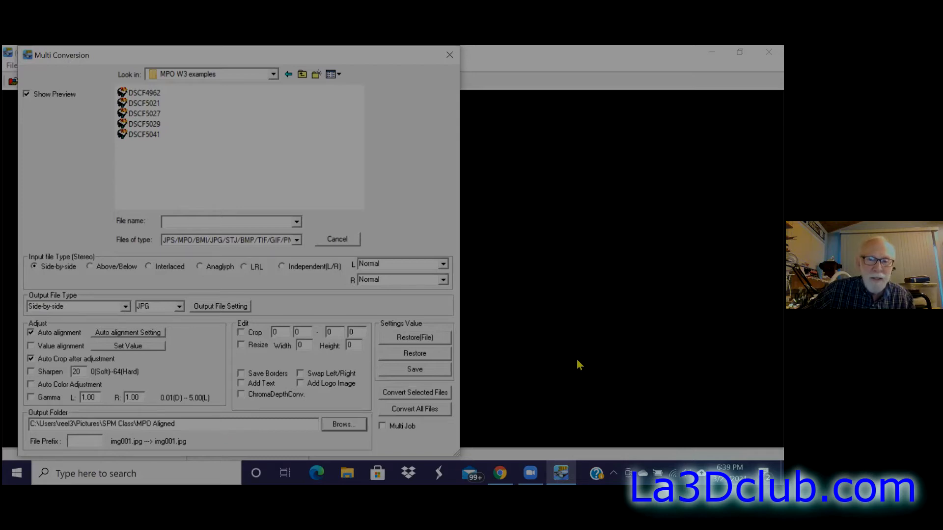
Step: Convert all files in the MPO W3 examples folder into MPO Aligned and exit Multi Conversion
click(395, 410)
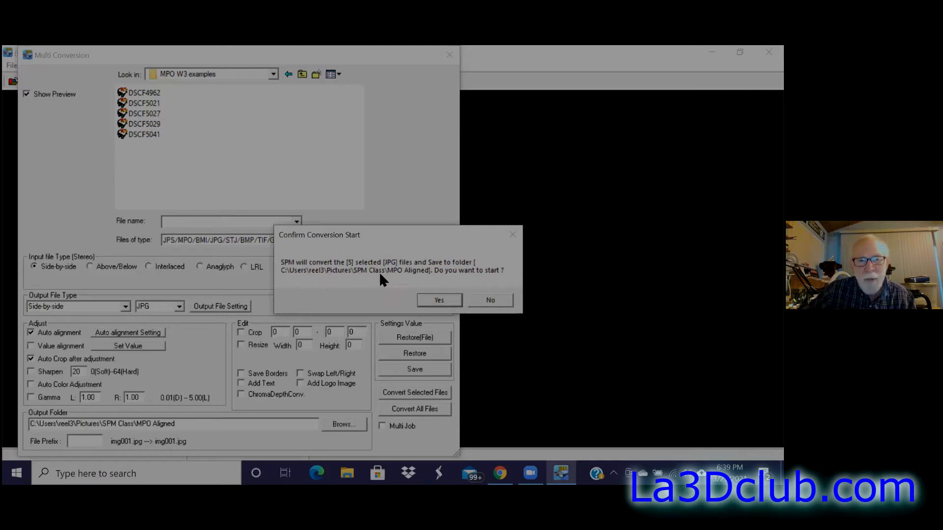
click(440, 301)
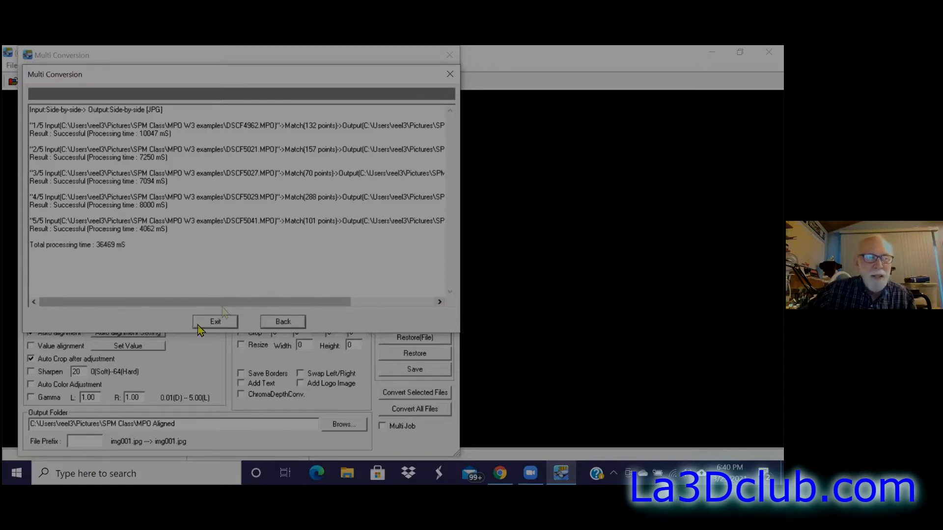
click(214, 322)
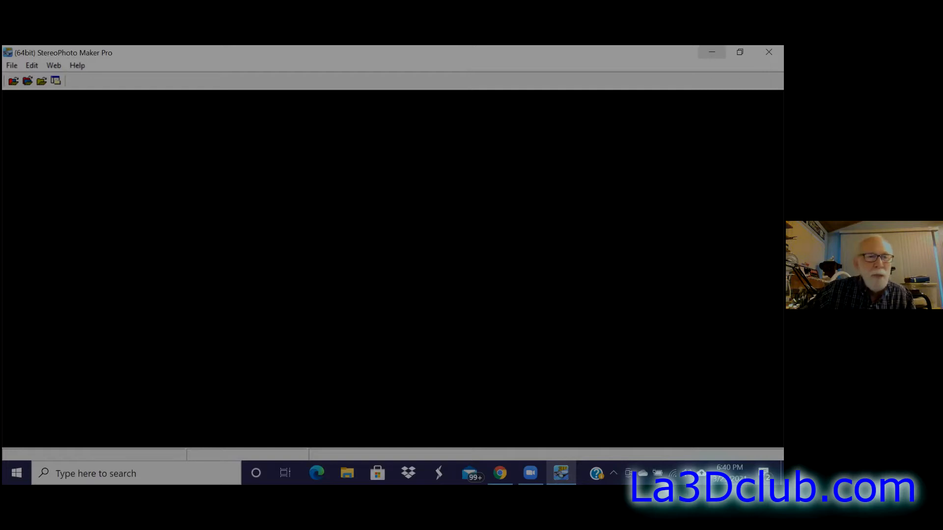
Step: Switch to File Explorer and show the MPO Aligned folder in SPM Class with extra large icons
click(712, 52)
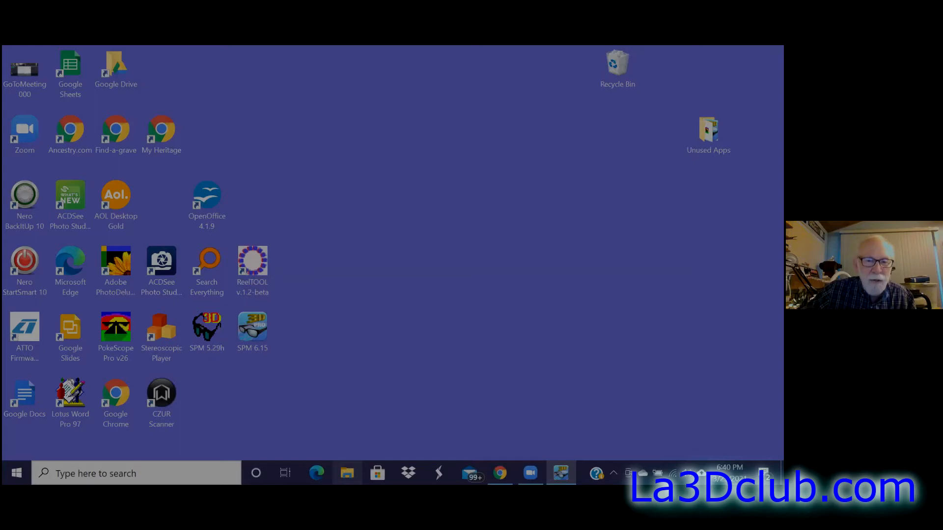
click(347, 473)
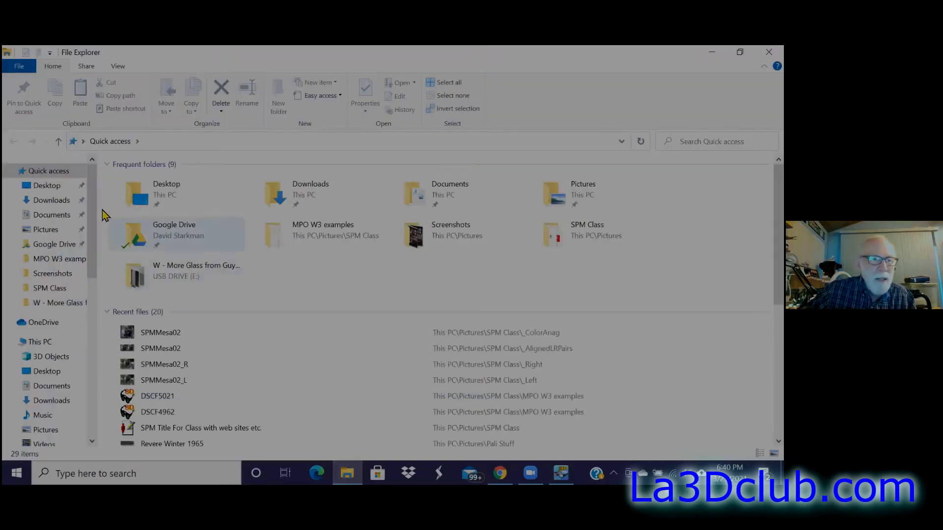
click(57, 290)
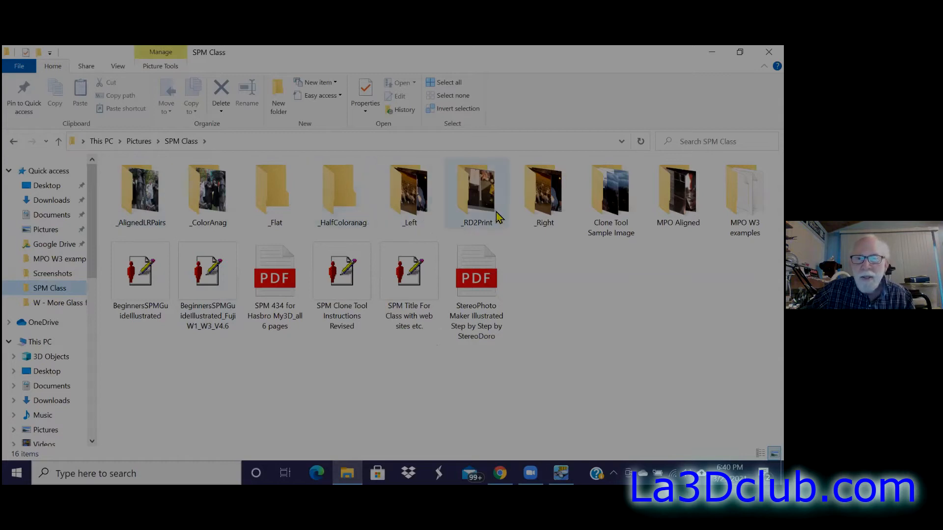
double_click(680, 197)
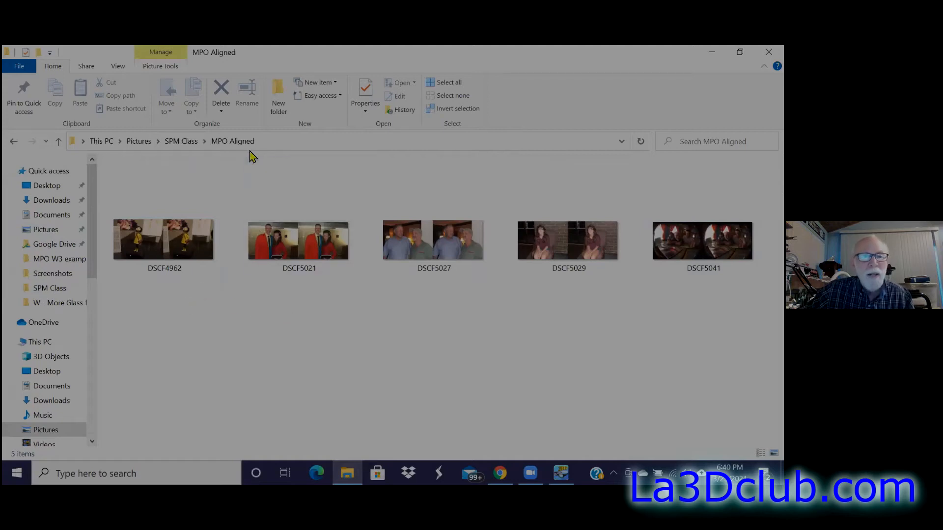
click(120, 69)
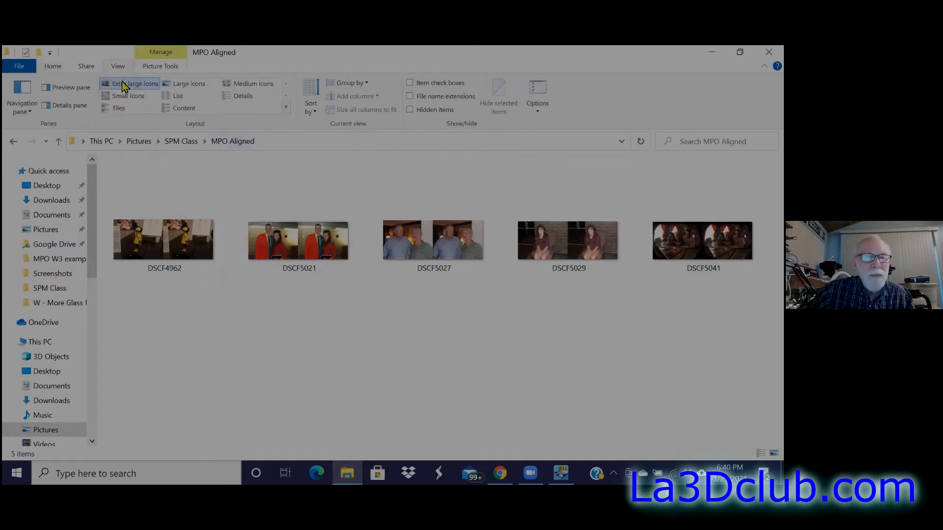
click(126, 85)
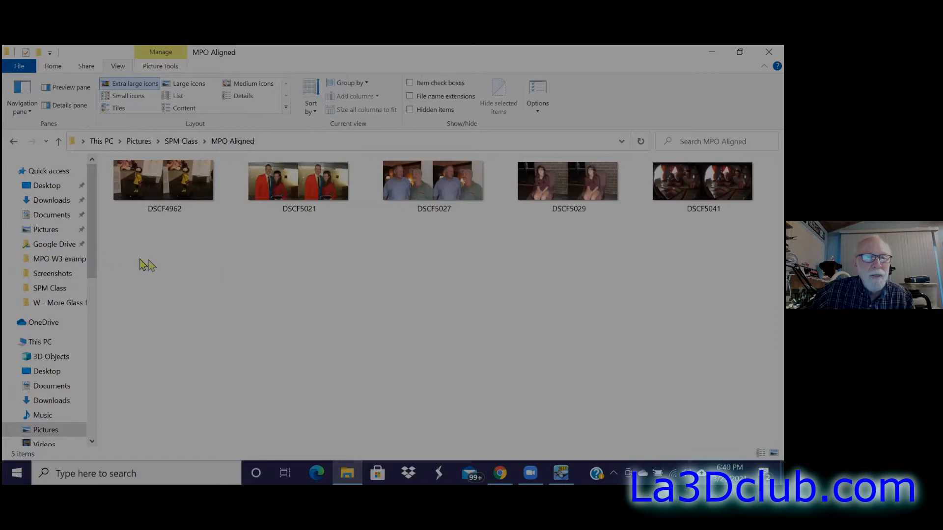
Step: View the aligned side-by-side images from DSCF4962 through DSCF5041, and close the image viewer and the folder window
click(166, 186)
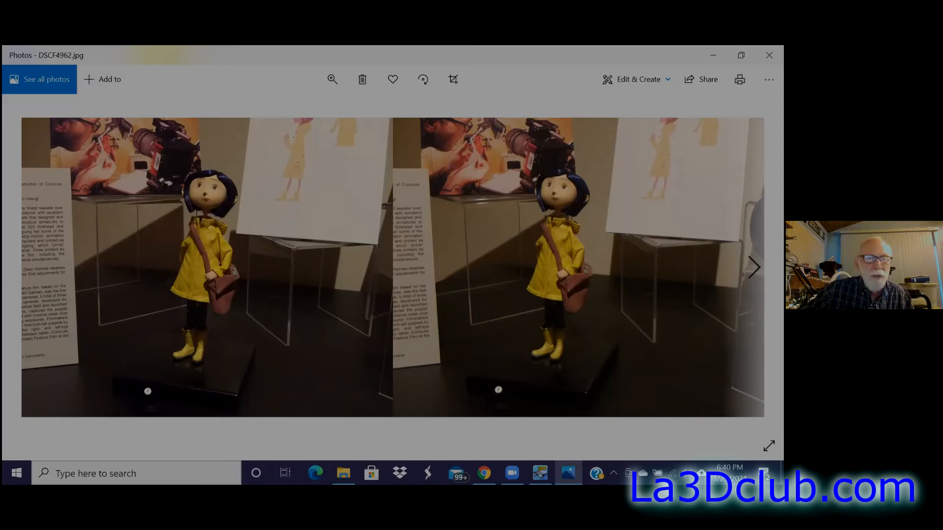
key(Right)
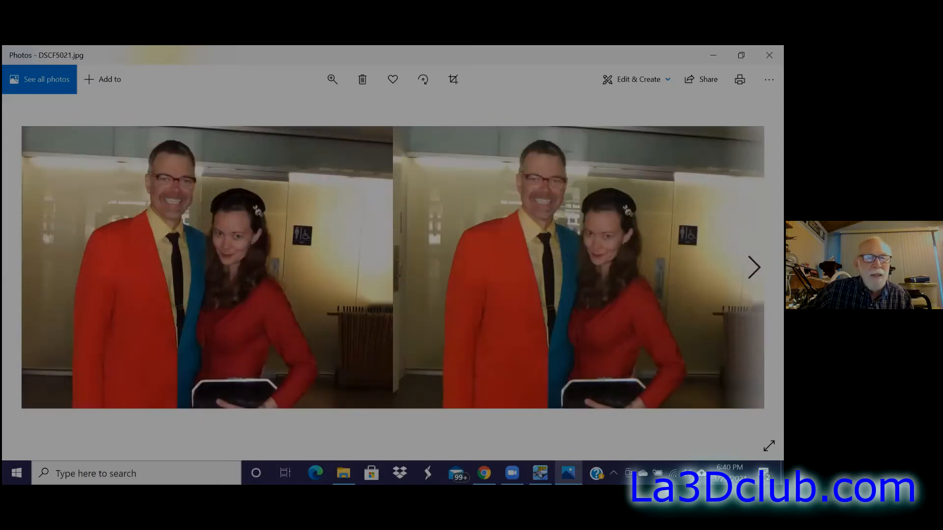
key(Right)
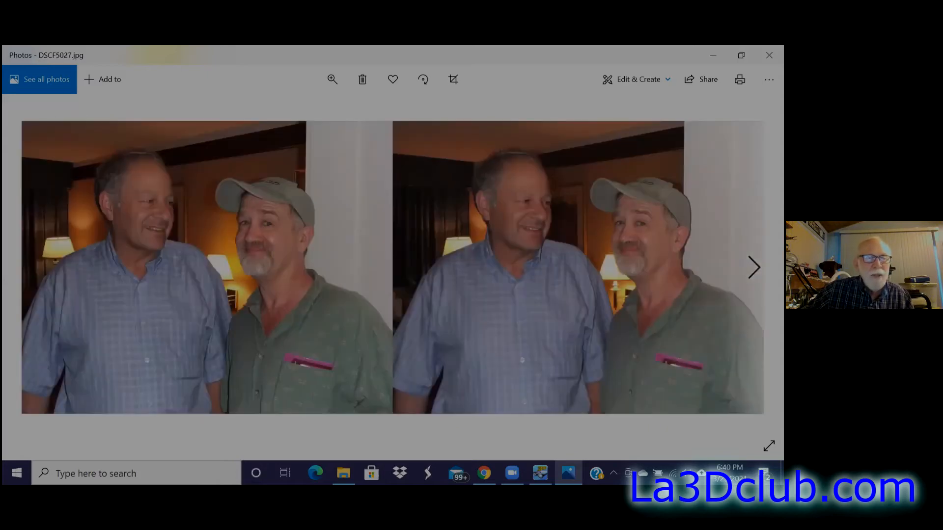
key(Right)
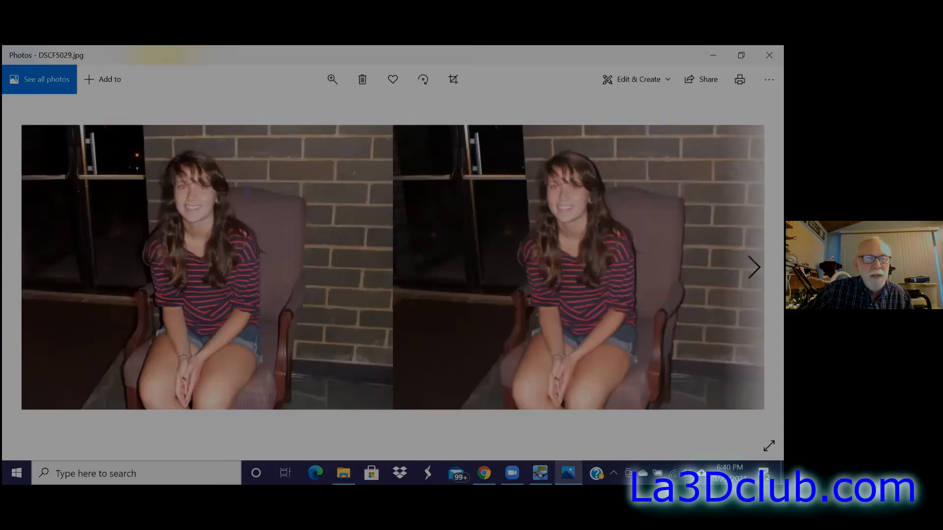
key(Right)
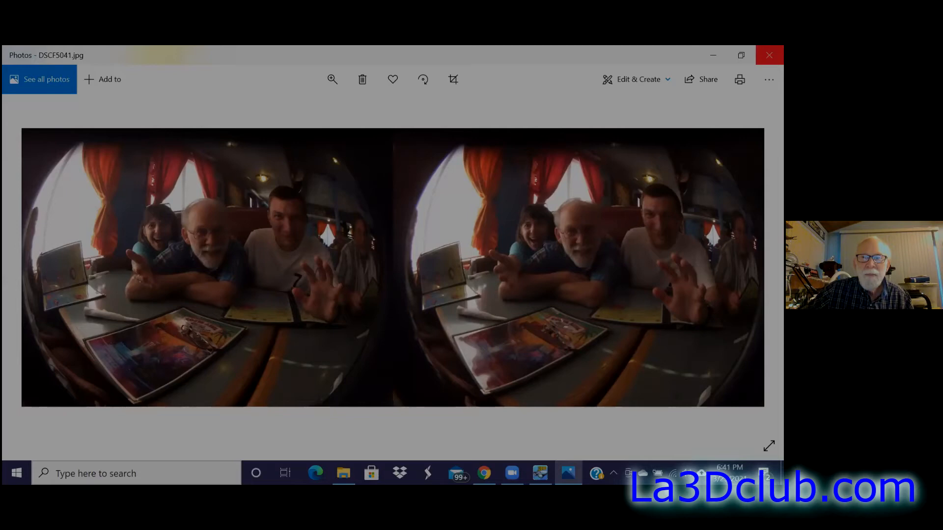
click(769, 55)
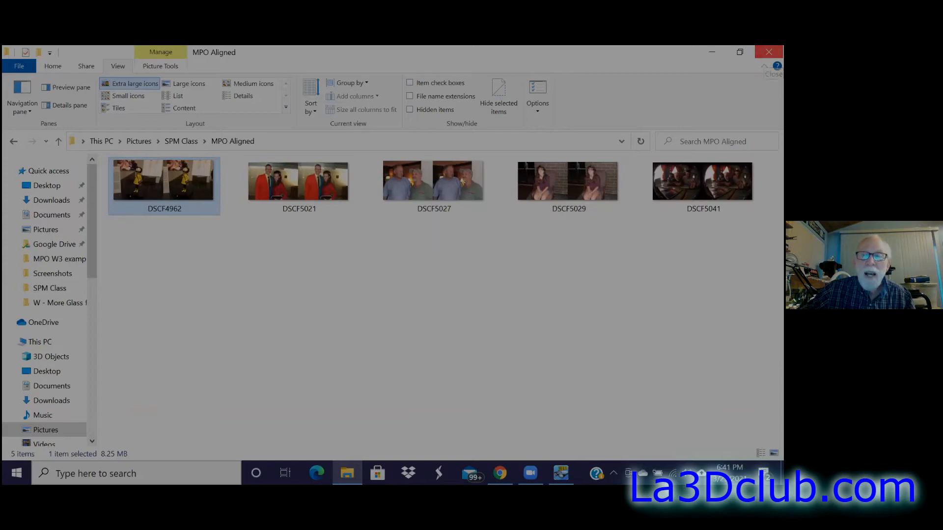
click(768, 51)
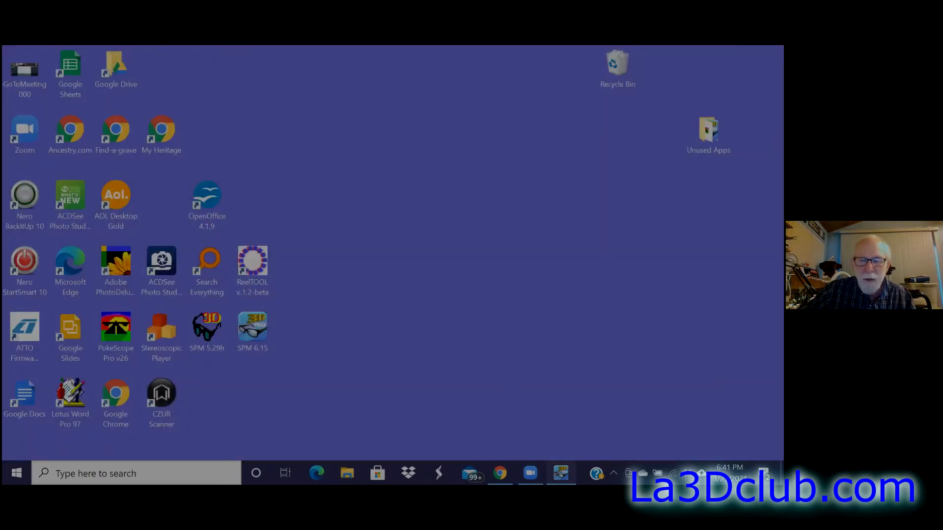
Step: Switch back to StereoPhoto Maker and start a Multi Conversion with the MPO Aligned folder in SPM Class as source
click(560, 472)
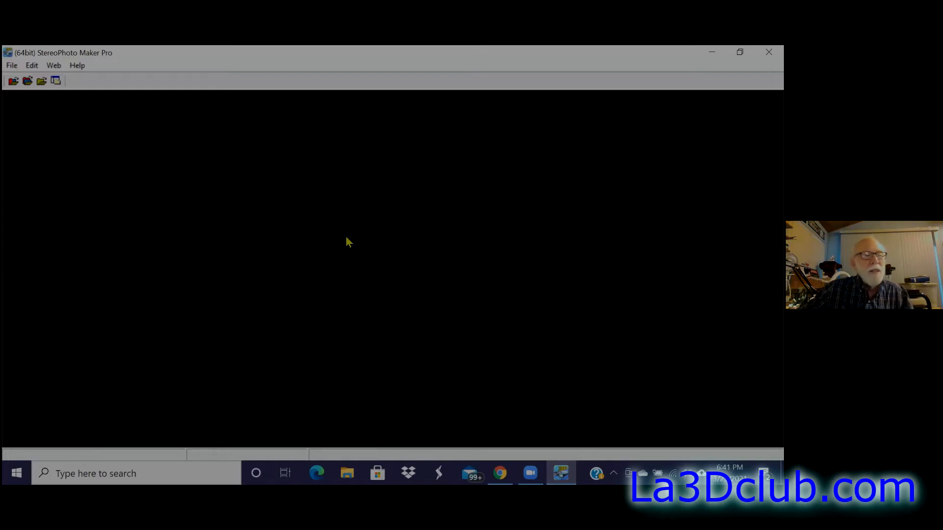
click(12, 66)
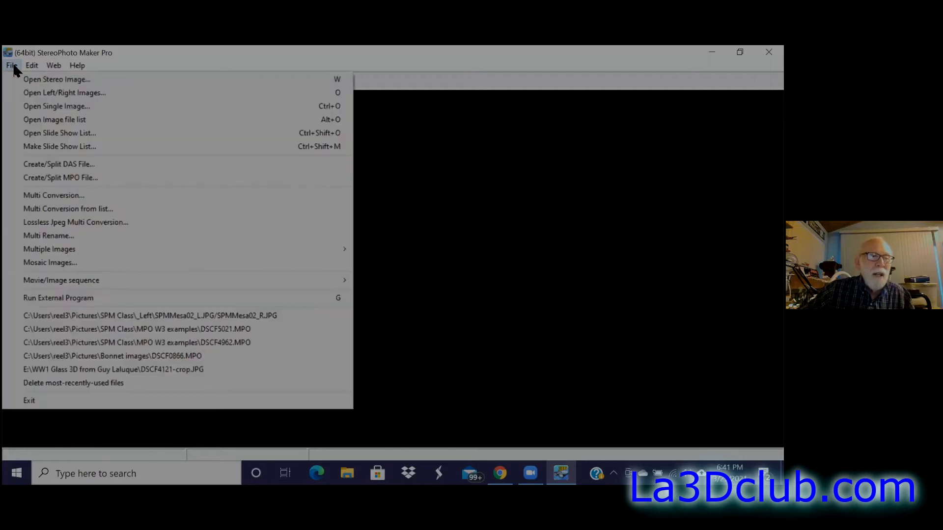
click(23, 195)
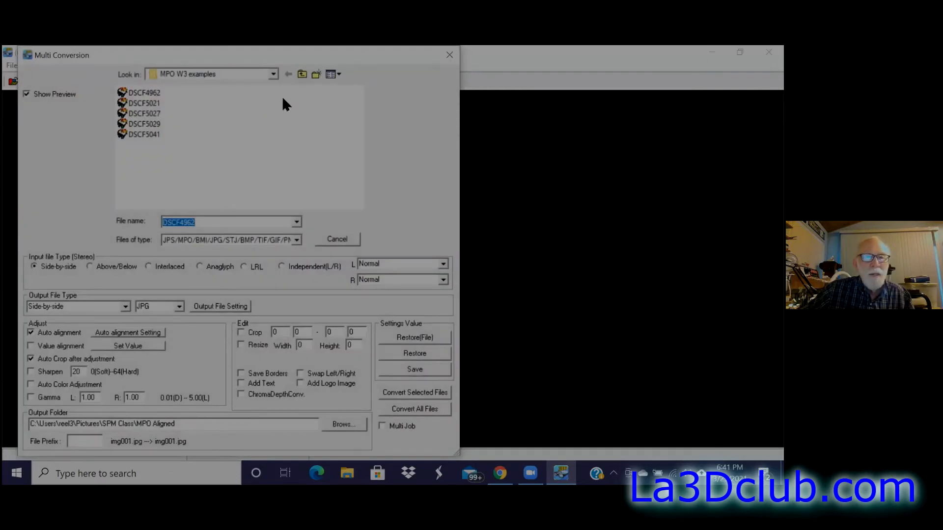
click(303, 75)
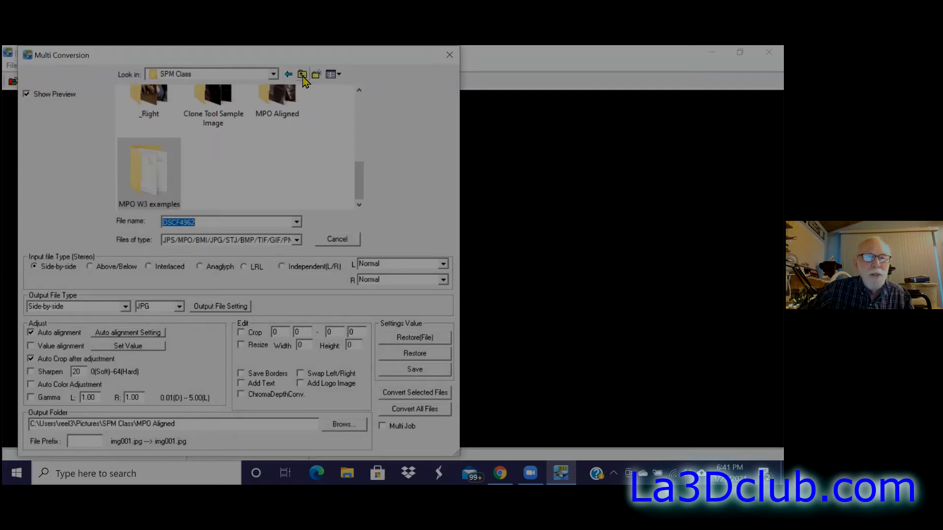
double_click(279, 96)
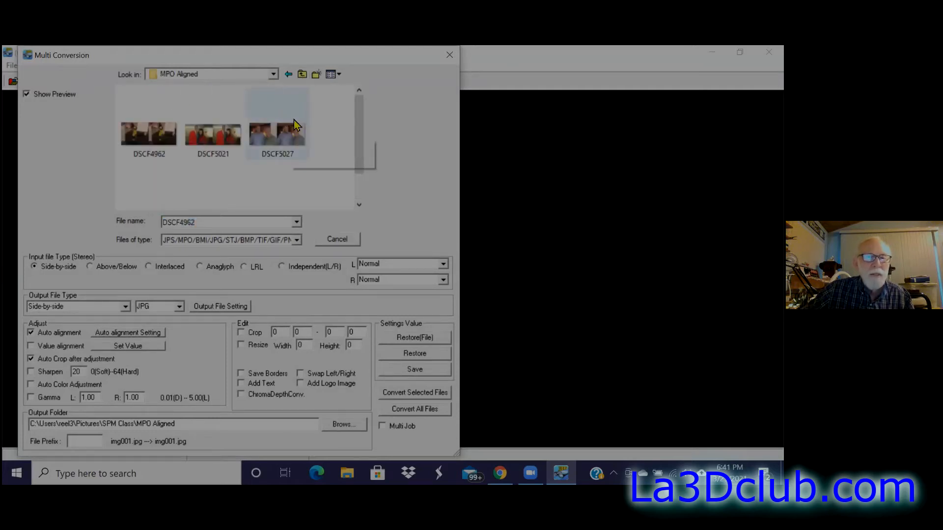
drag(362, 122, 349, 169)
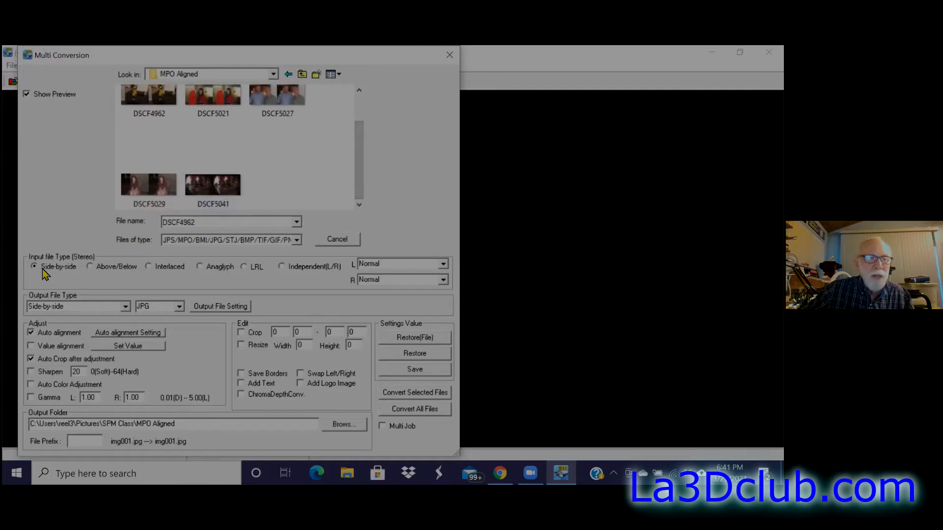
Step: Set the output file type to Half Color Anaglyph and disable Auto alignment and Auto Crop after adjustment
click(126, 307)
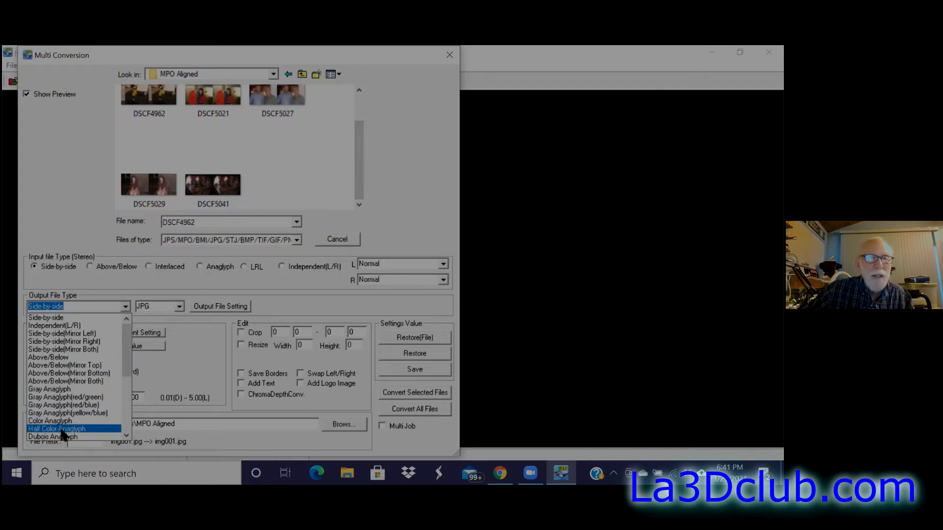
click(61, 429)
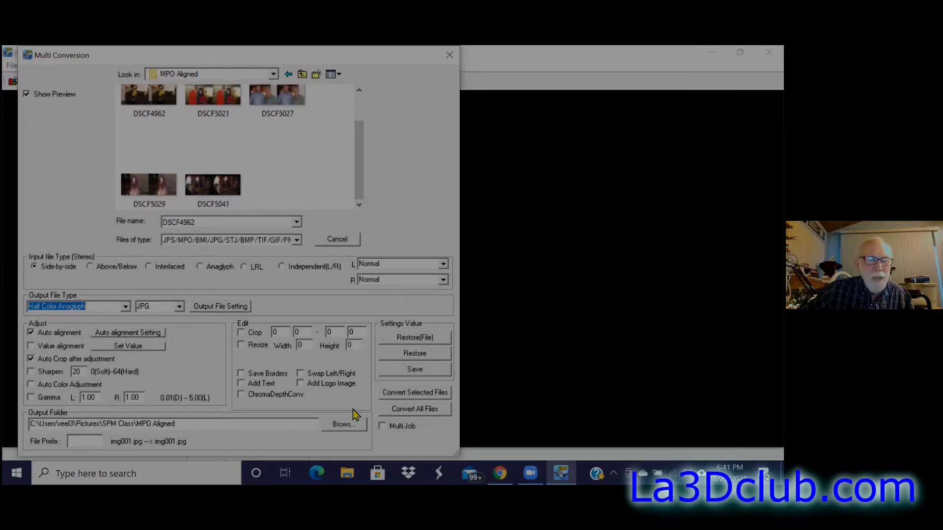
click(31, 333)
click(30, 358)
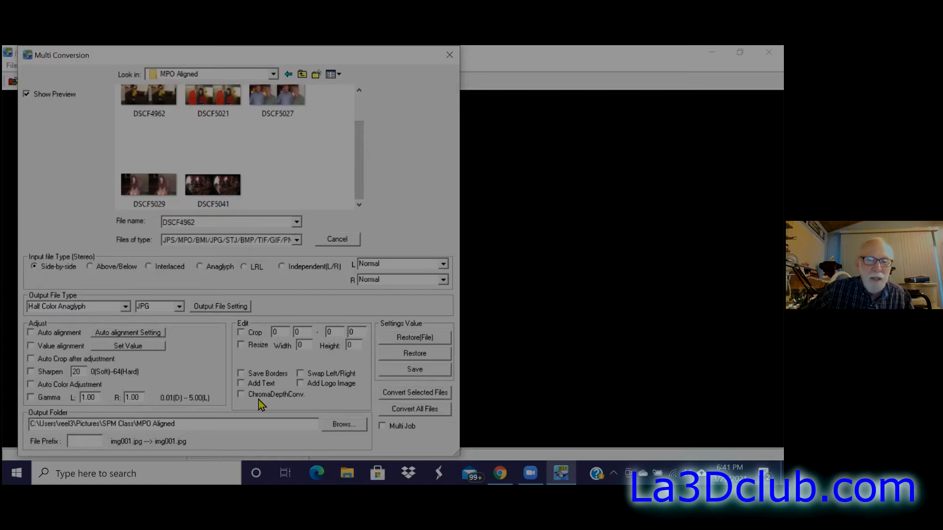
Step: Set the batch conversion's output folder to _HalfColoranag in SPM Class
click(344, 424)
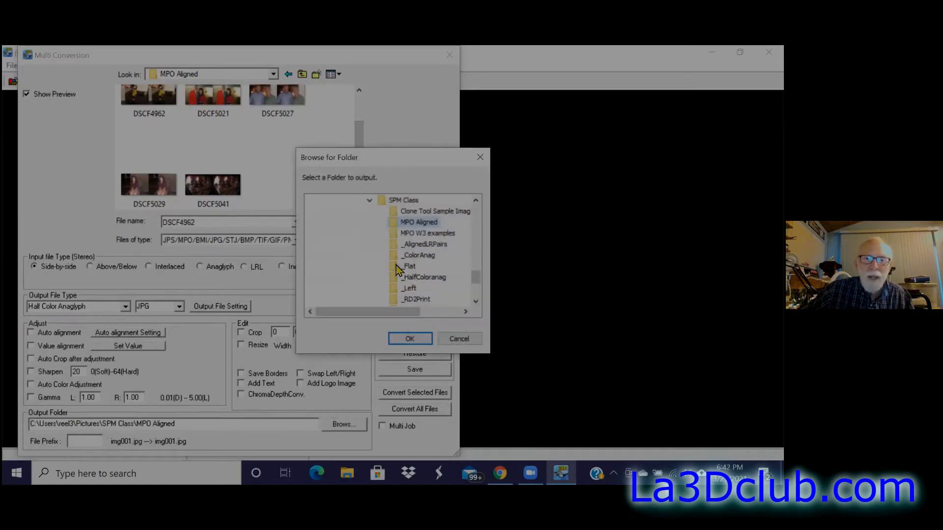
click(417, 278)
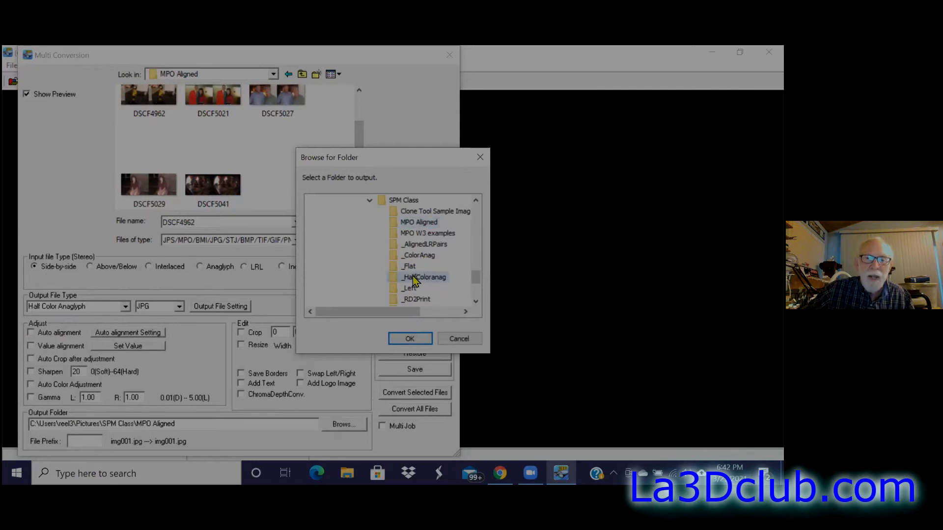
click(408, 339)
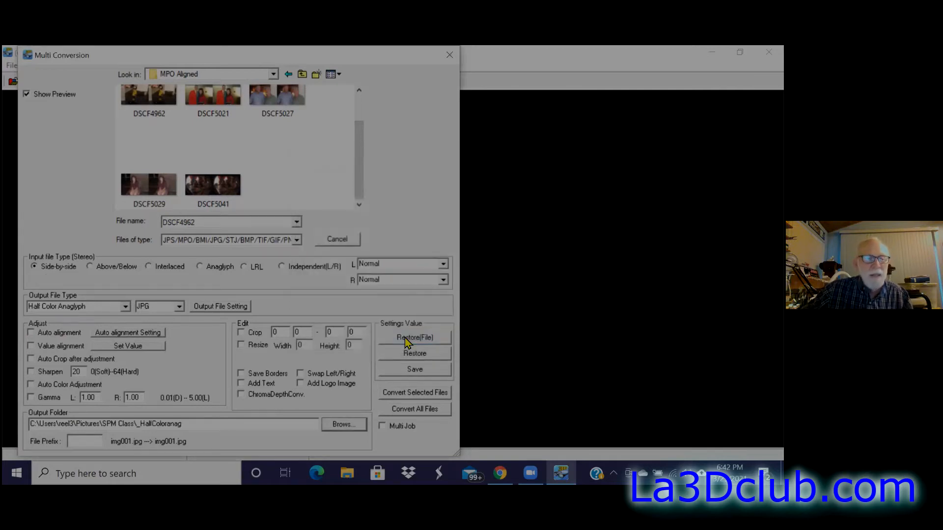
Step: Convert all files in the MPO Aligned folder to half color anaglyphs and exit Multi Conversion
click(393, 411)
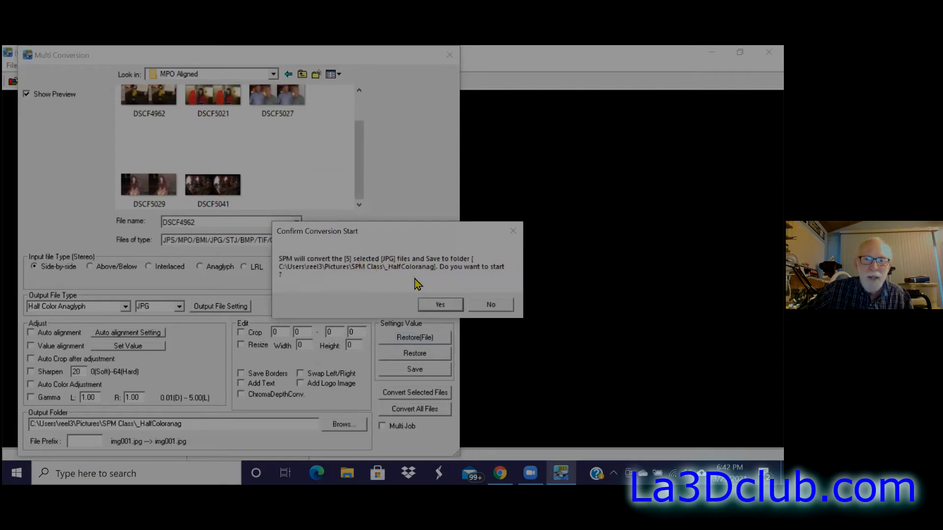
click(435, 306)
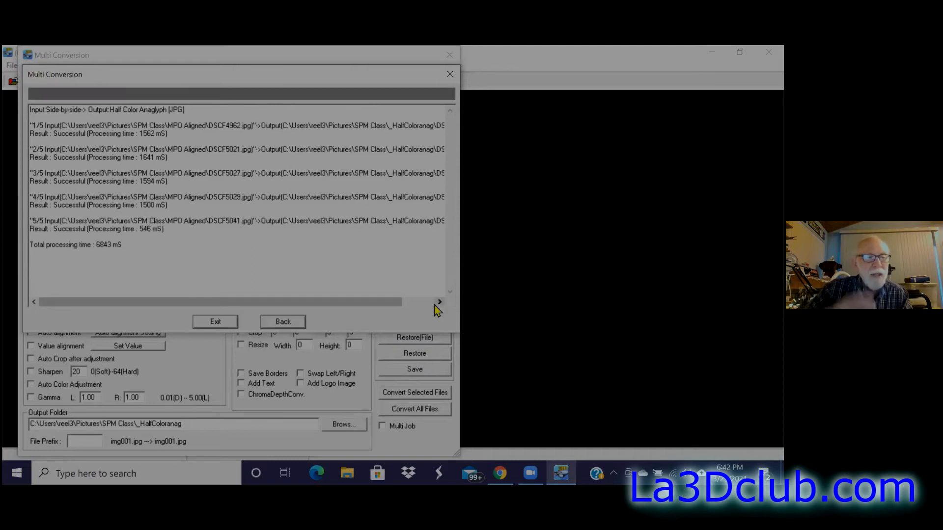
click(215, 322)
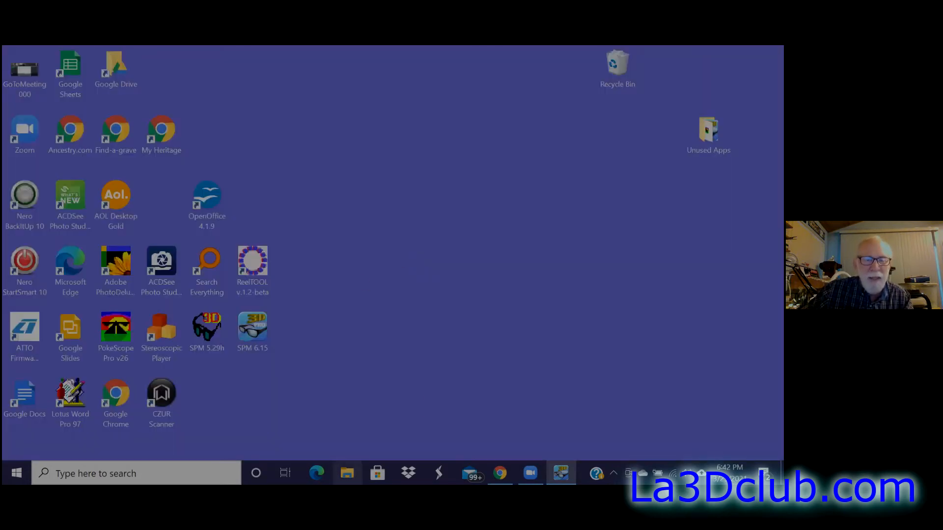
Step: Switch to File Explorer and open the _HalfColoranag folder in SPM Class
click(347, 473)
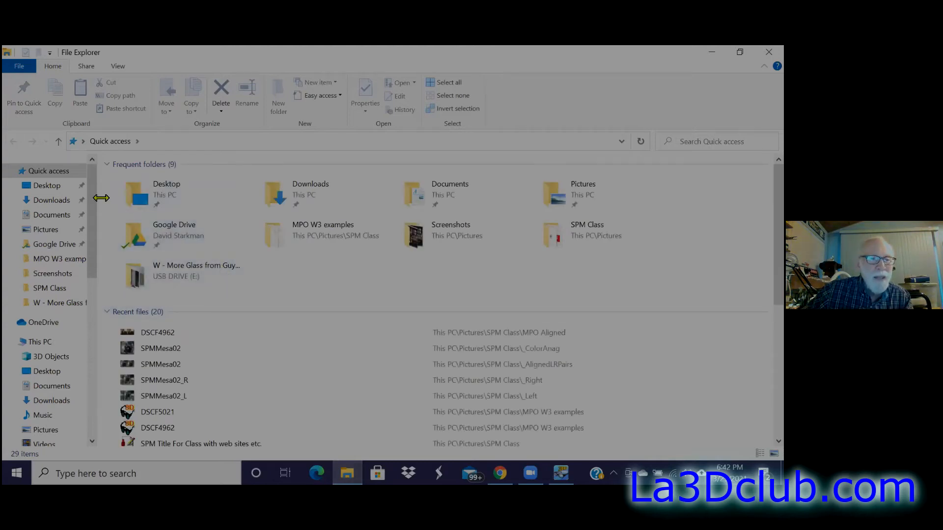
click(53, 288)
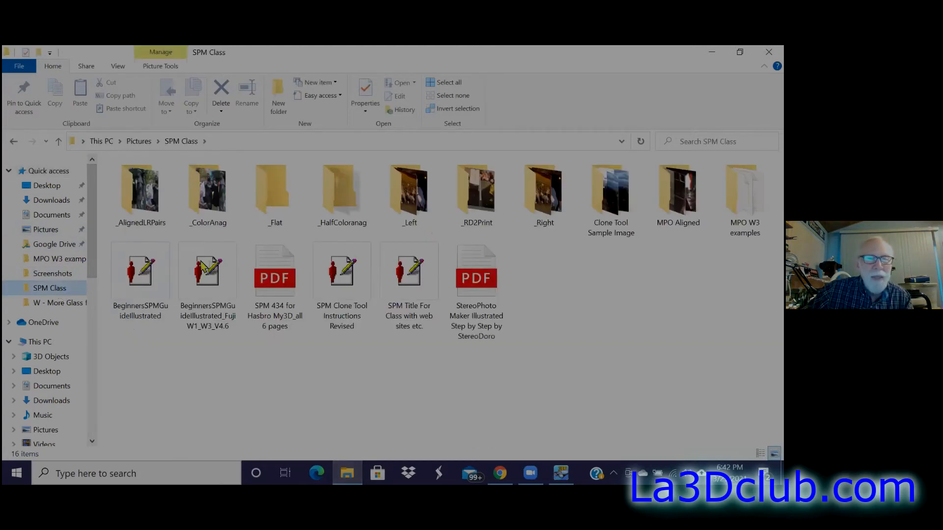
double_click(342, 215)
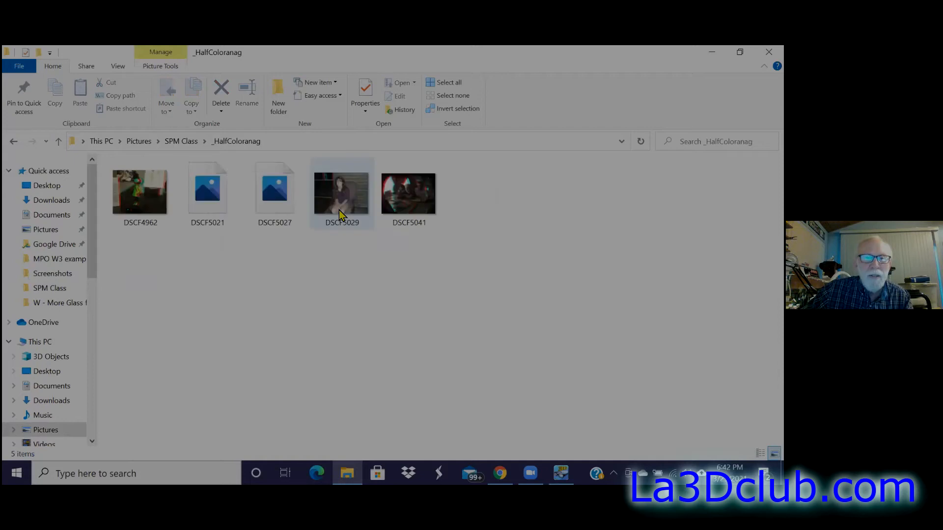
Step: View all five half color anaglyphs from DSCF4962 to DSCF5041, and close the image viewer and the folder
click(153, 210)
double_click(157, 207)
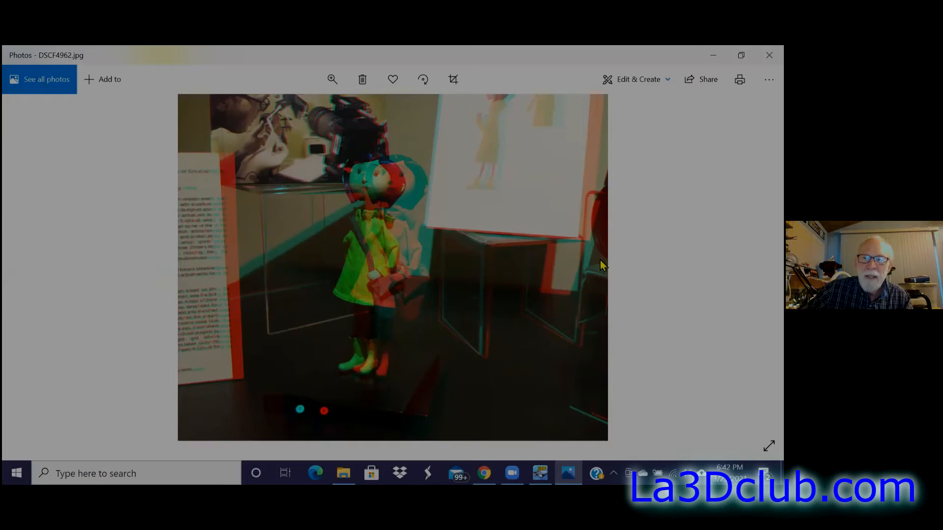
click(753, 268)
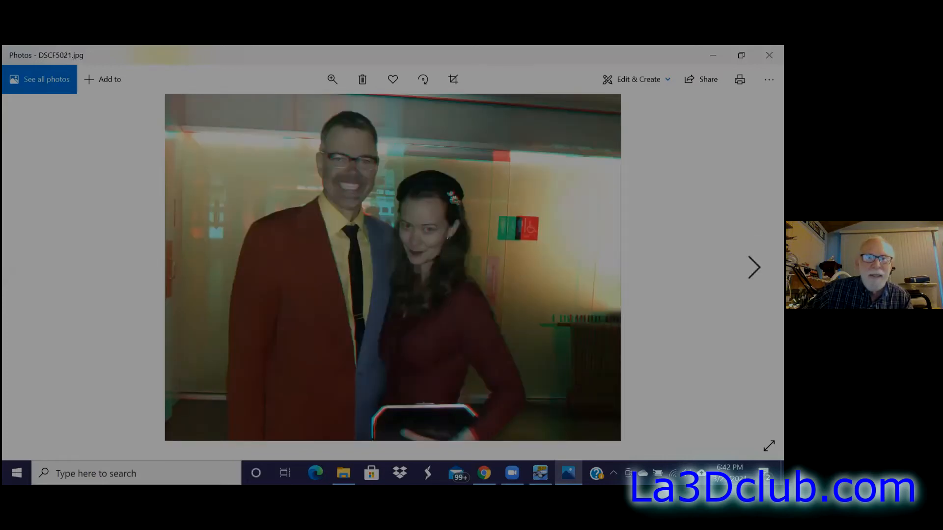
key(Right)
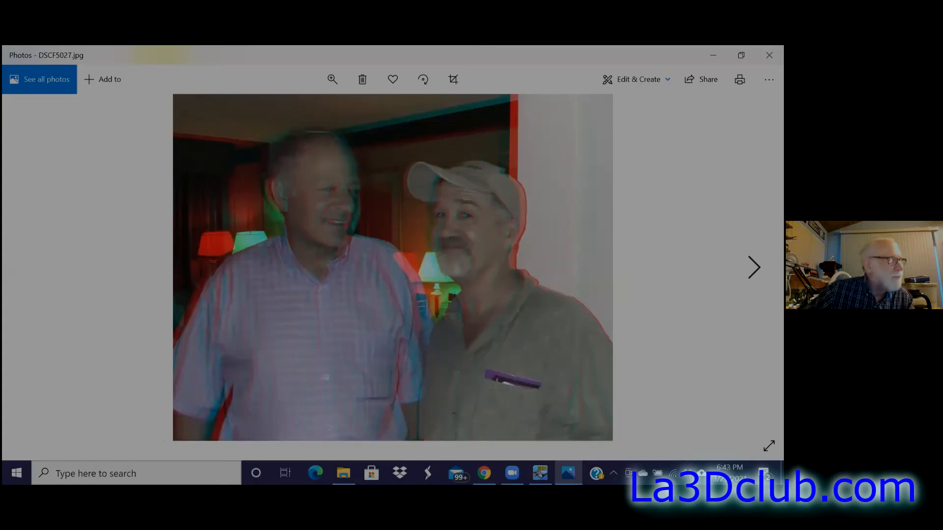
key(Right)
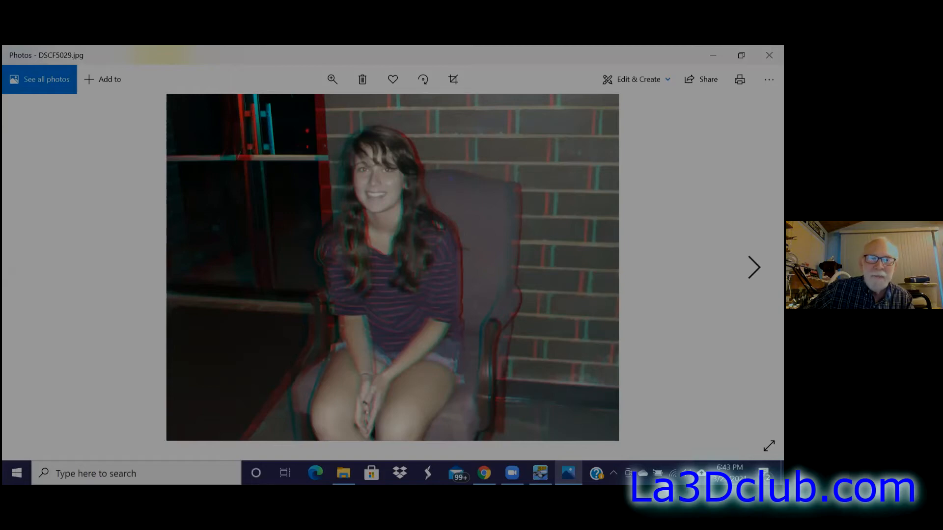
key(Right)
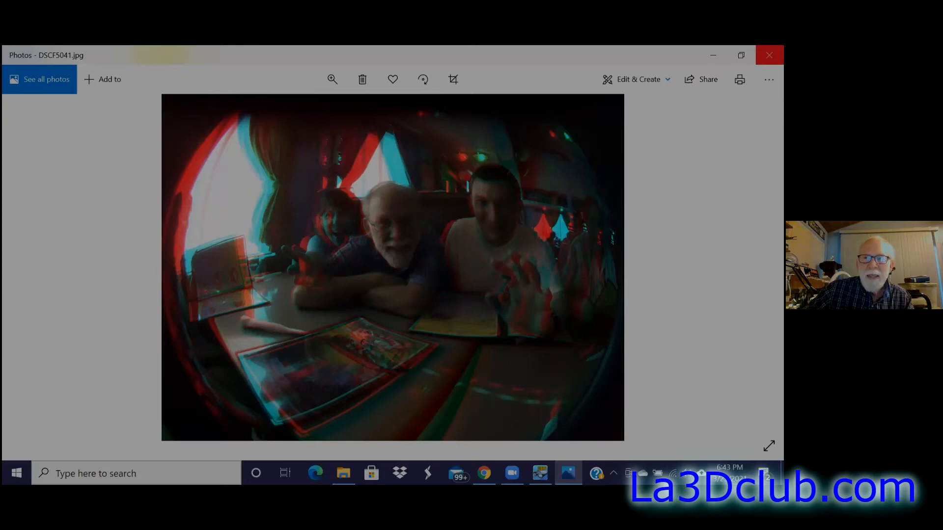
click(769, 55)
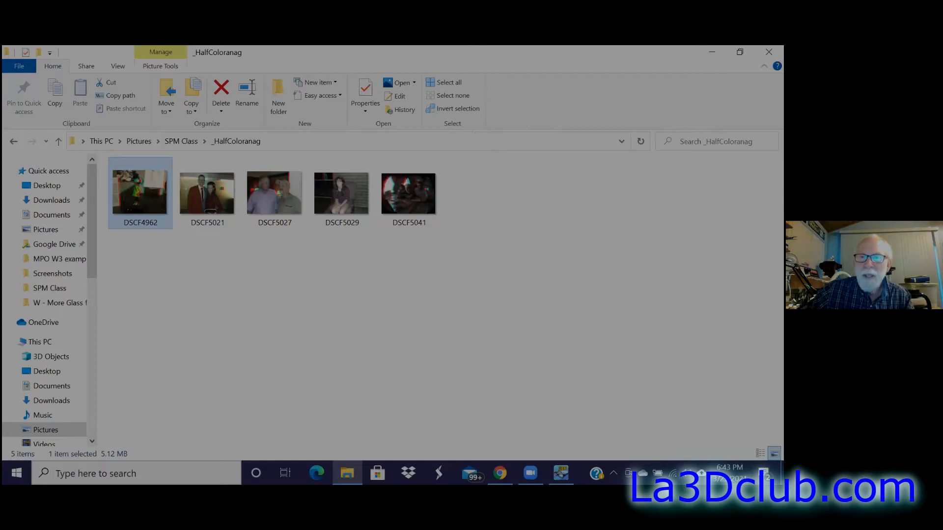
click(769, 52)
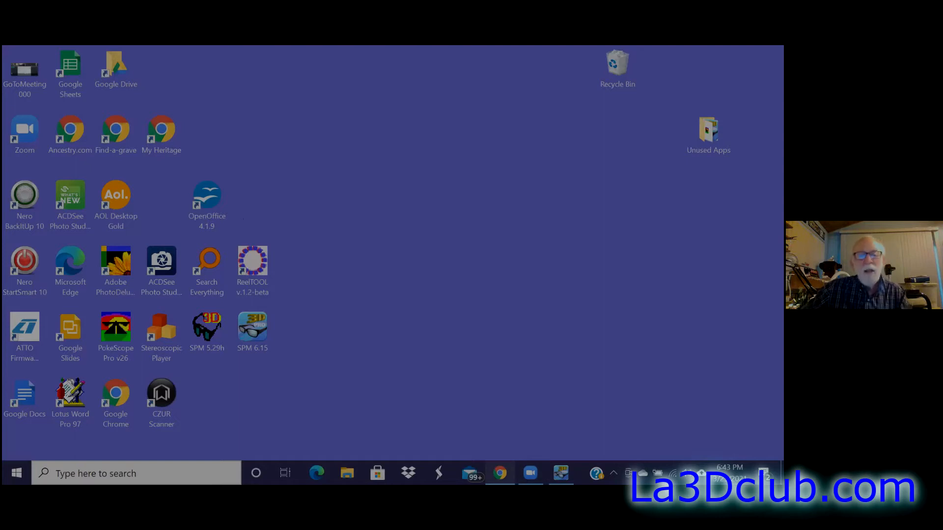
mouse_move(500, 472)
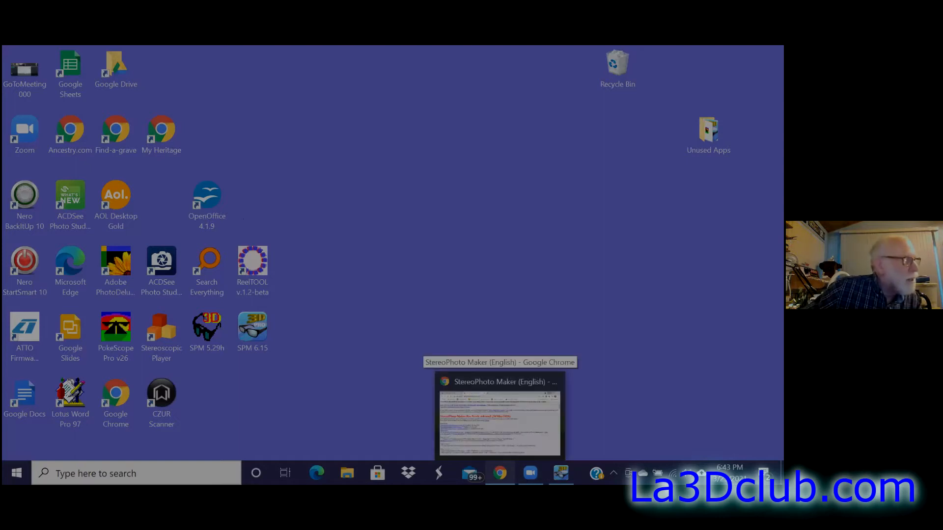
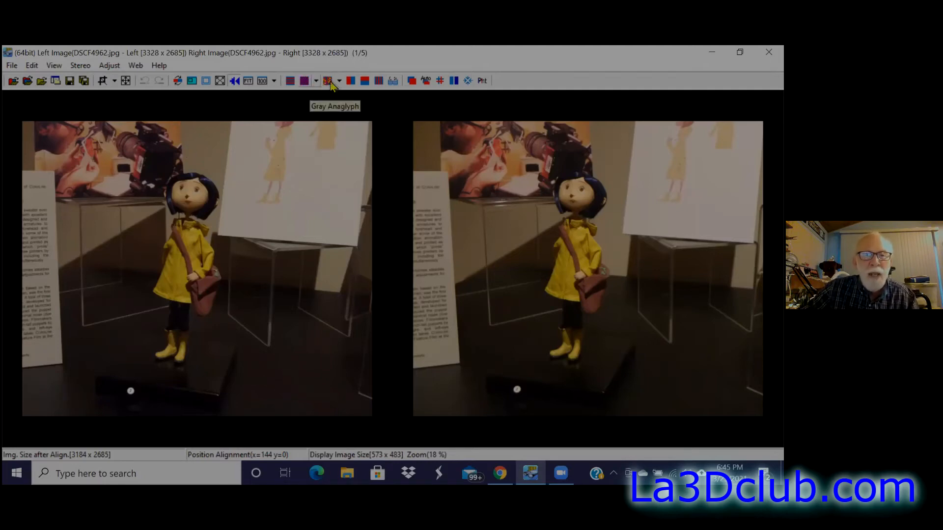
Step: Show DSCF4962 as a gray anaglyph and set free cropping to the Holmes Card aspect ratio of 26875:31250
click(304, 82)
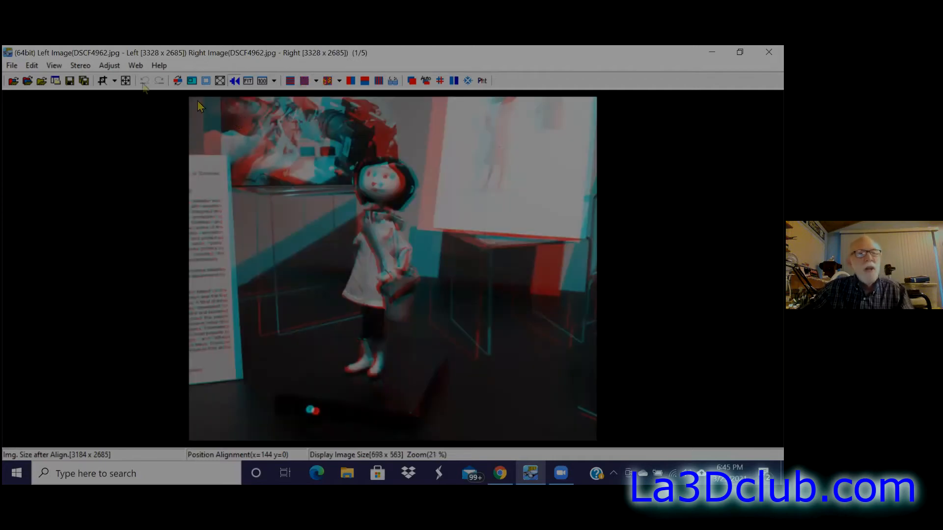
click(114, 80)
click(135, 96)
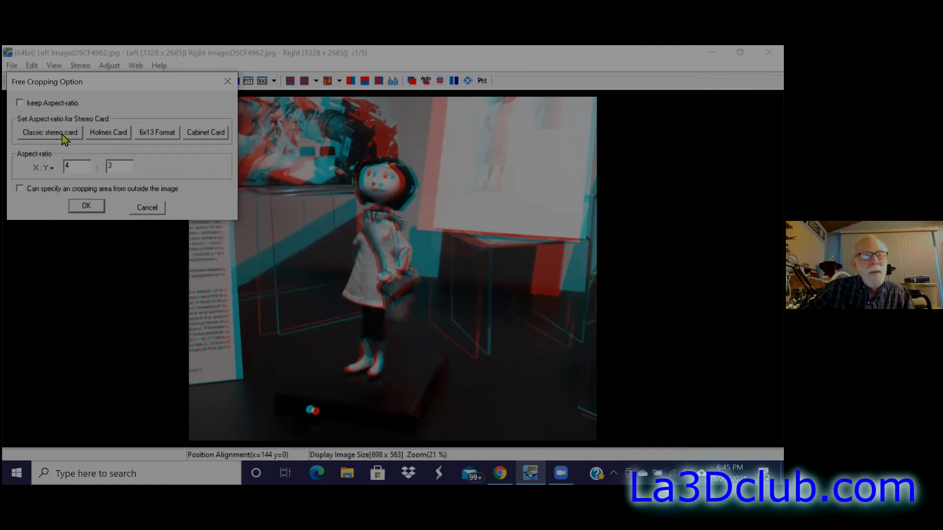
click(94, 133)
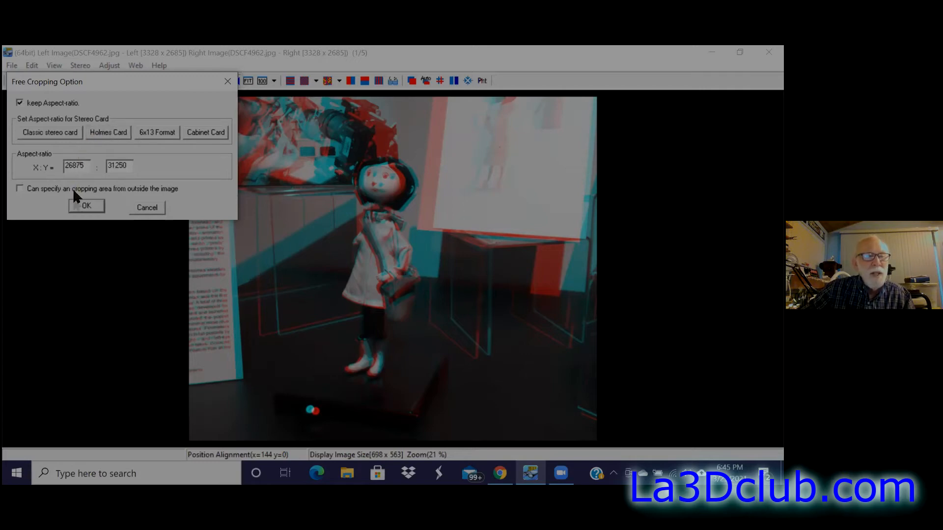
click(85, 206)
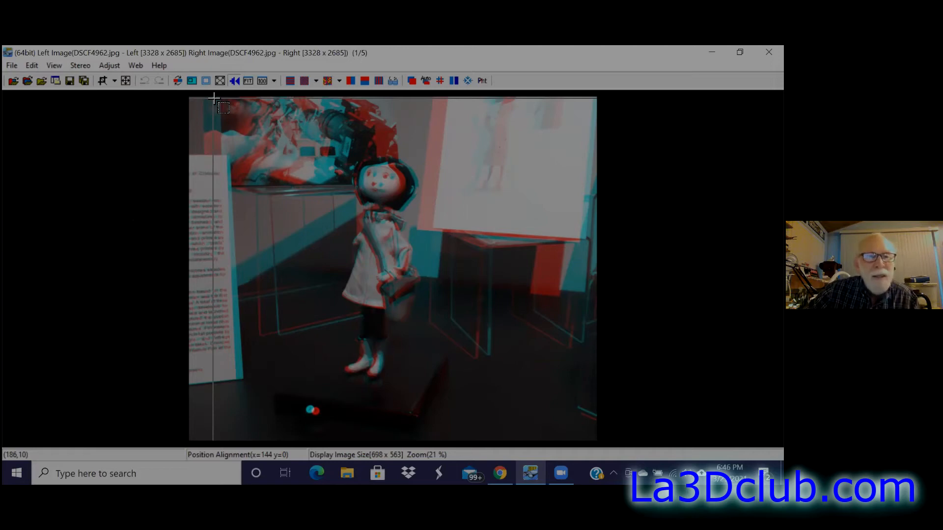
Step: Crop the anaglyph at the card ratio to about 2047 x 2385 pixels around the doll, and undo the crop
drag(214, 98, 511, 403)
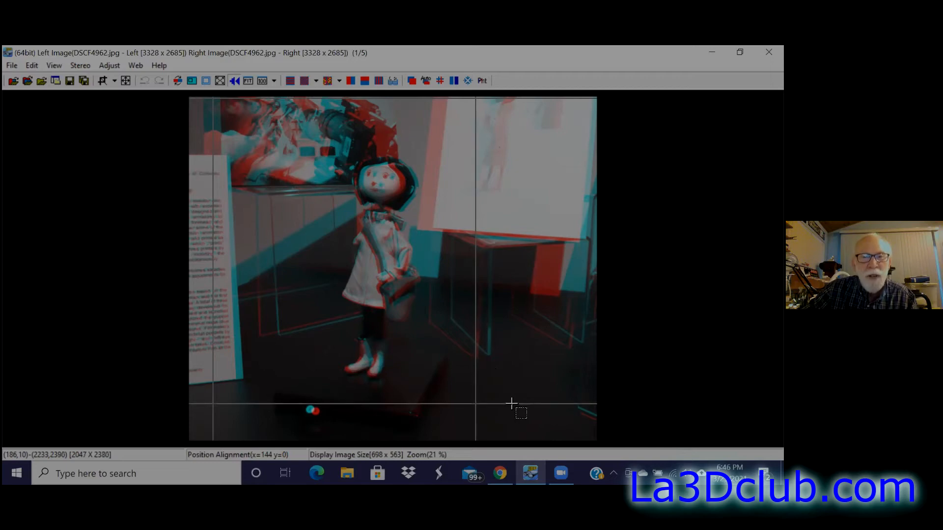
drag(511, 403, 512, 404)
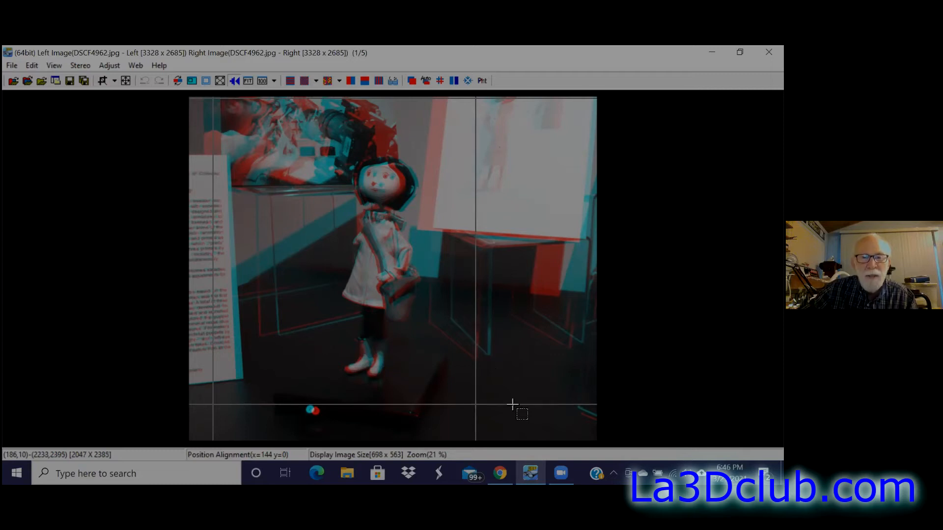
drag(512, 404, 514, 405)
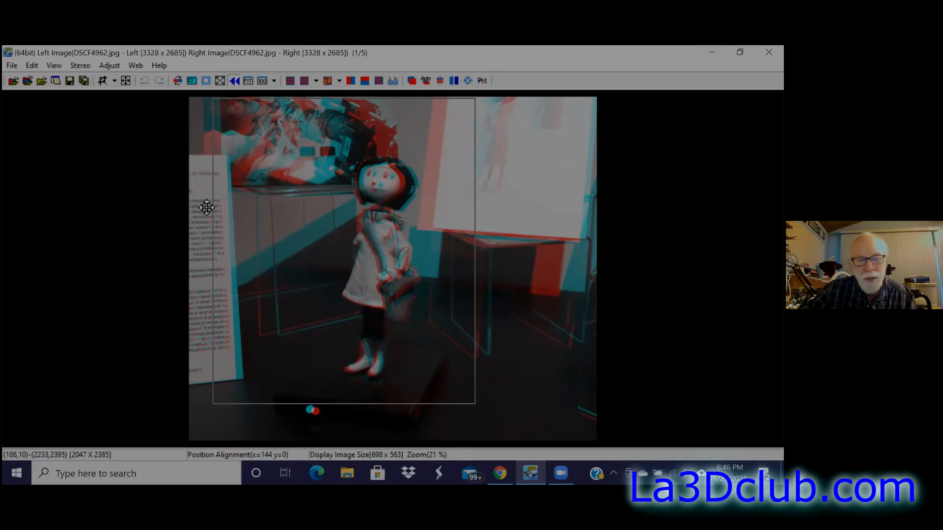
double_click(326, 236)
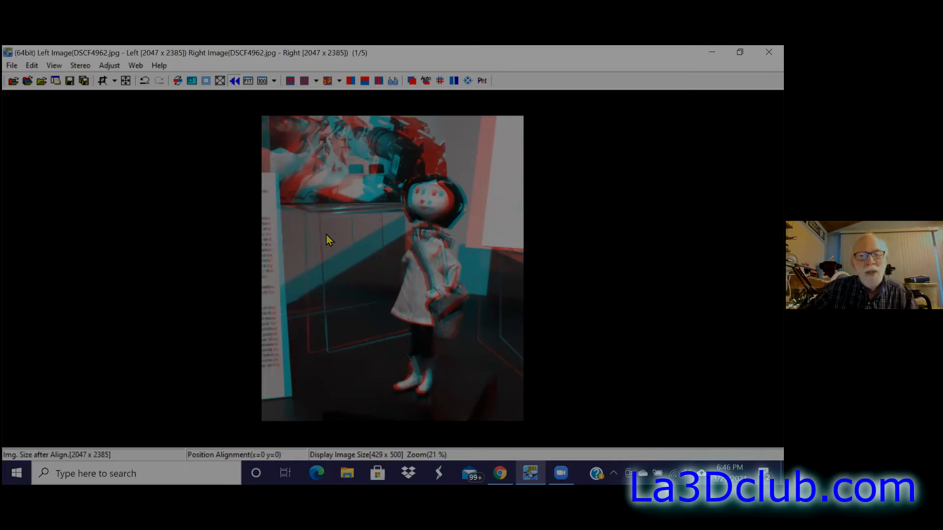
click(145, 82)
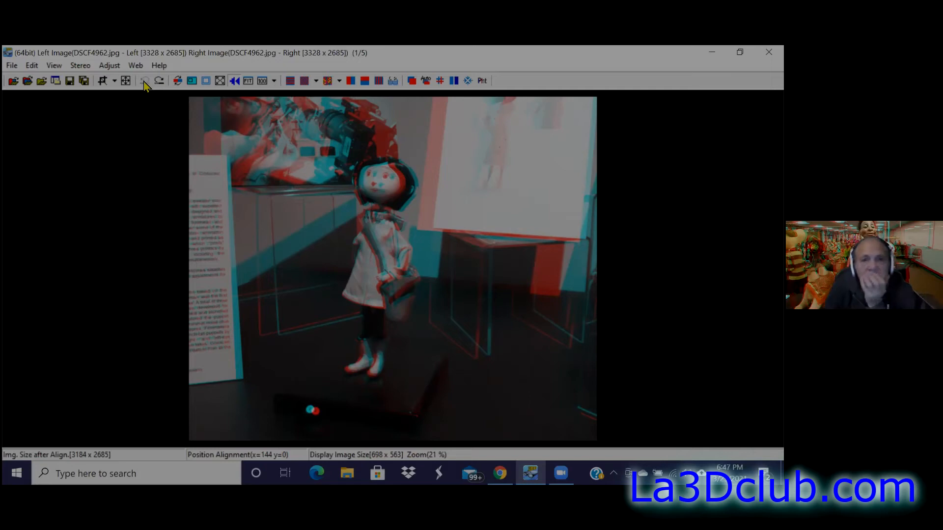
Step: Crop tightly around the doll to about 1700 x 1976 pixels, view the pair side by side, and undo the crop
click(103, 82)
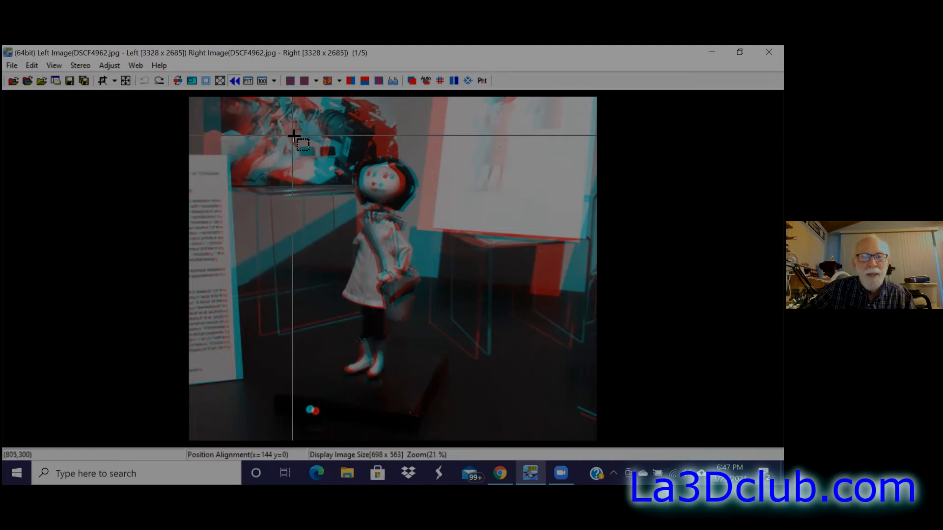
drag(293, 135, 497, 405)
double_click(401, 262)
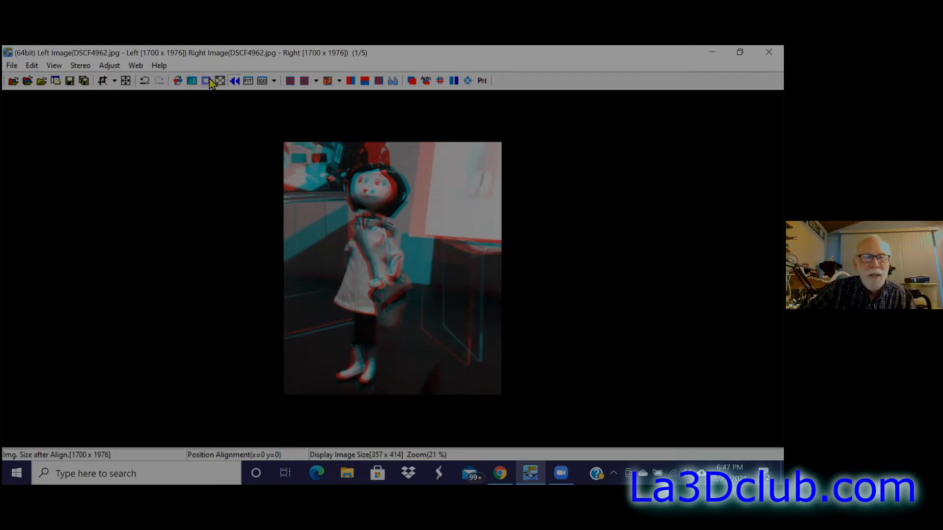
click(349, 81)
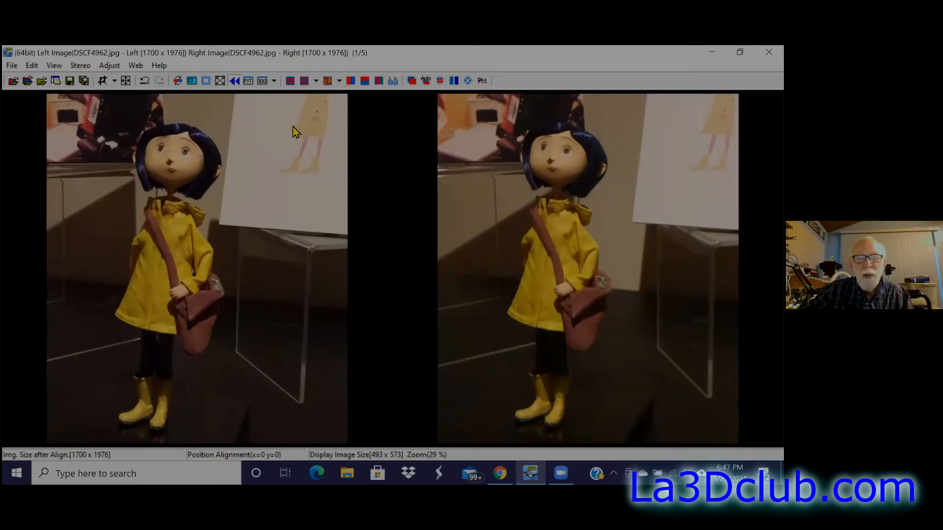
click(145, 82)
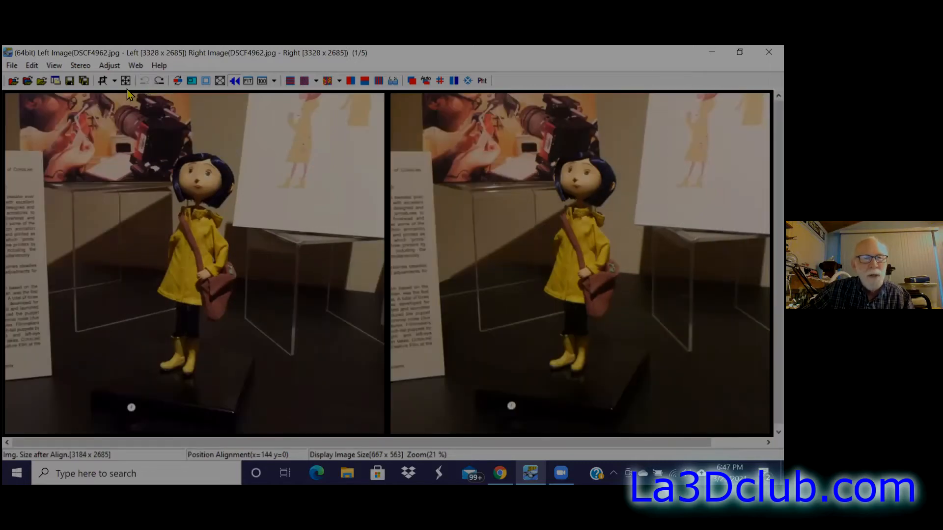
Step: Return to the gray anaglyph view and disable keep Aspect-ratio in the free cropping options
click(304, 84)
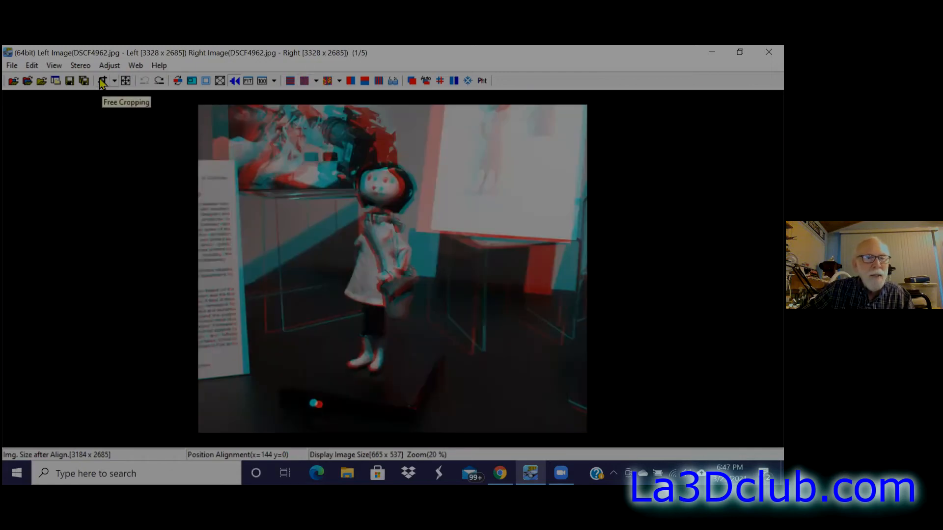
click(115, 82)
click(125, 94)
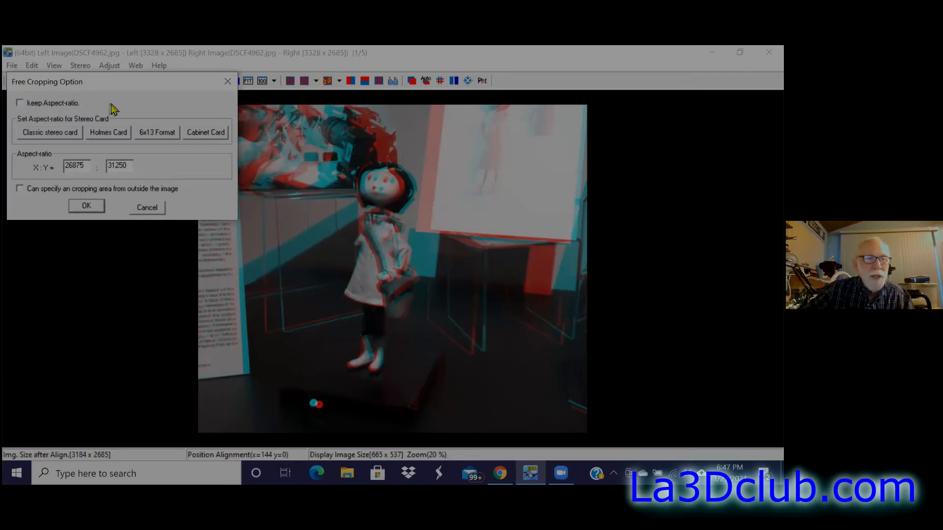
click(87, 209)
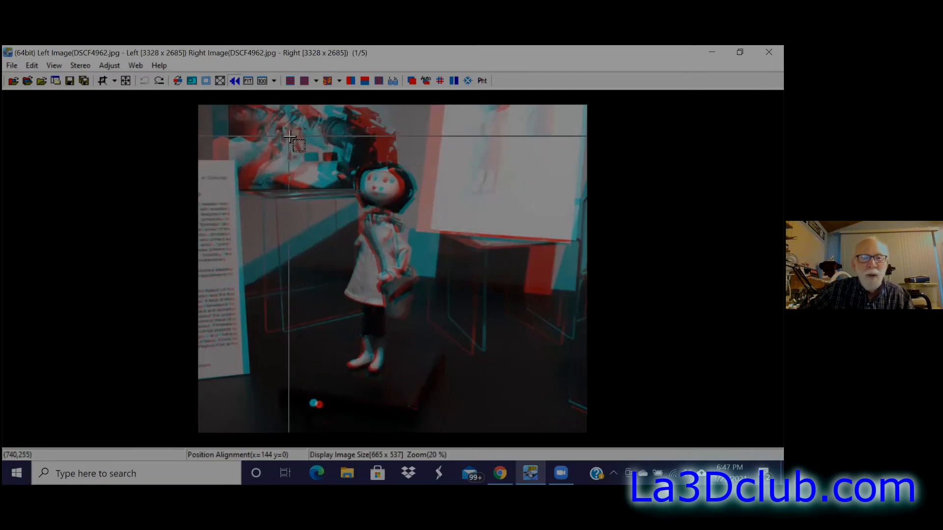
Step: Crop a wide, unconstrained area of about 2385 x 1050 pixels across the doll's upper body and the white board, and undo it
drag(290, 136, 581, 265)
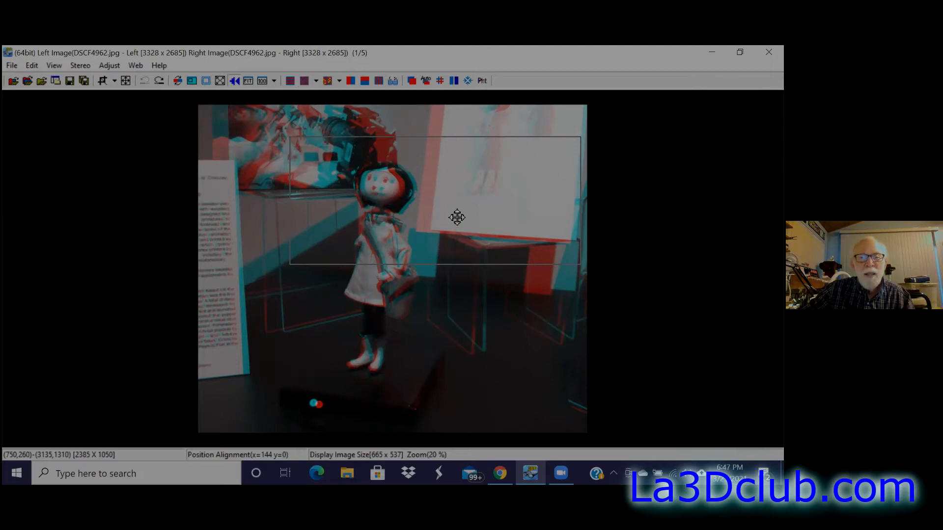
double_click(430, 206)
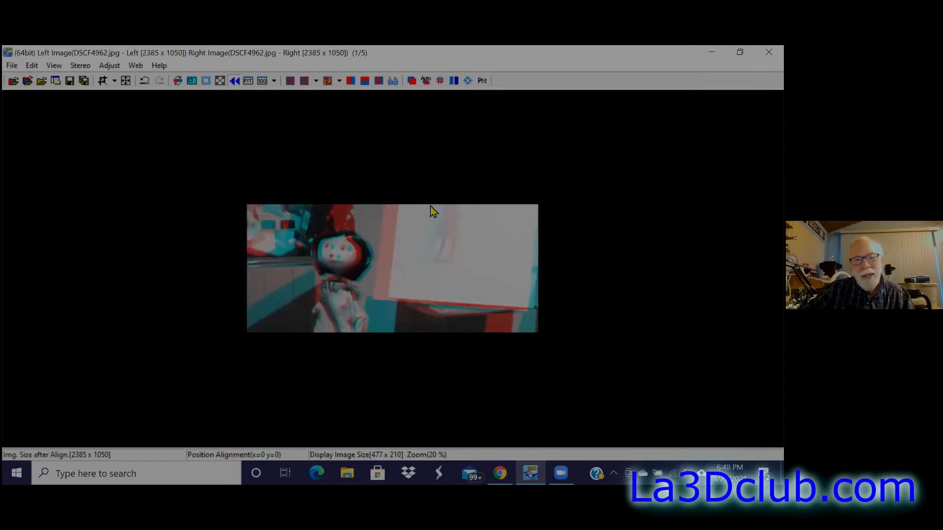
click(144, 81)
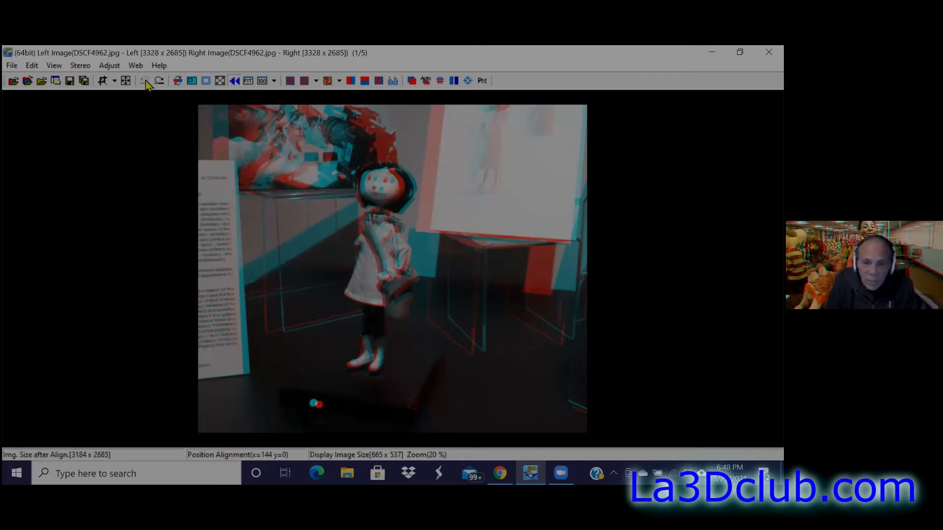
Step: In side-by-side view, crop both images to about 1950 x 2072 pixels around the doll, fit them to the window, and undo the crop
click(350, 82)
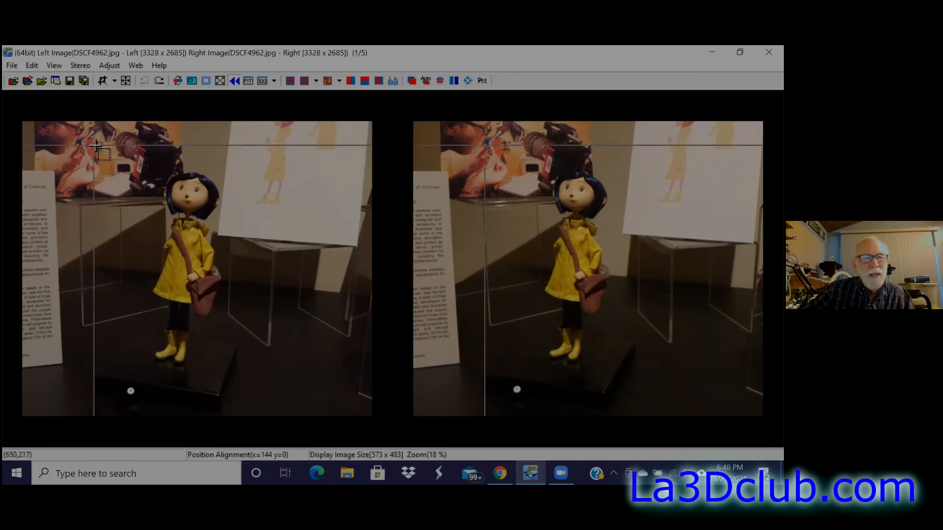
drag(93, 146, 307, 375)
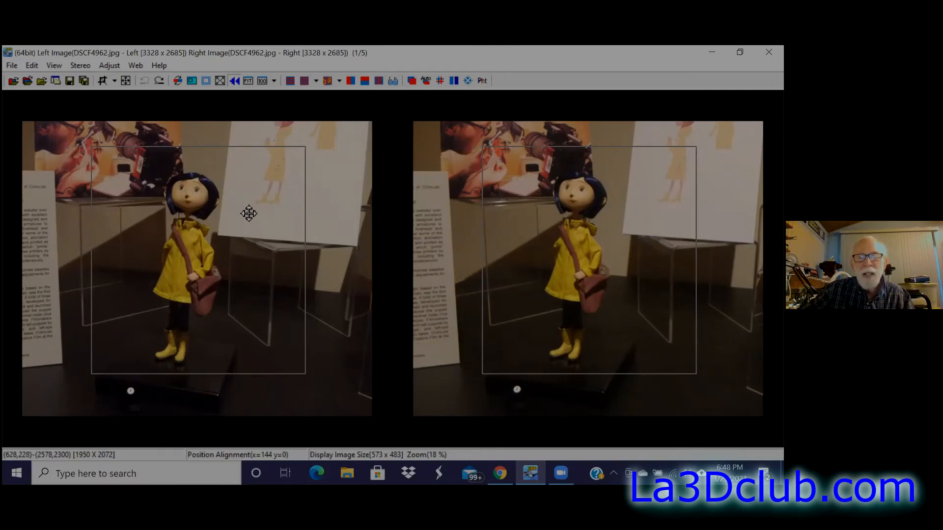
double_click(214, 219)
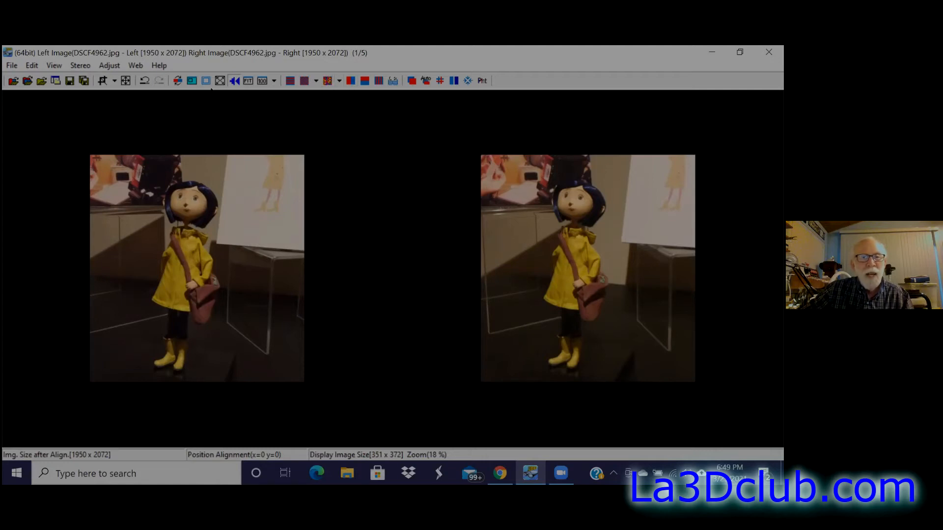
click(248, 82)
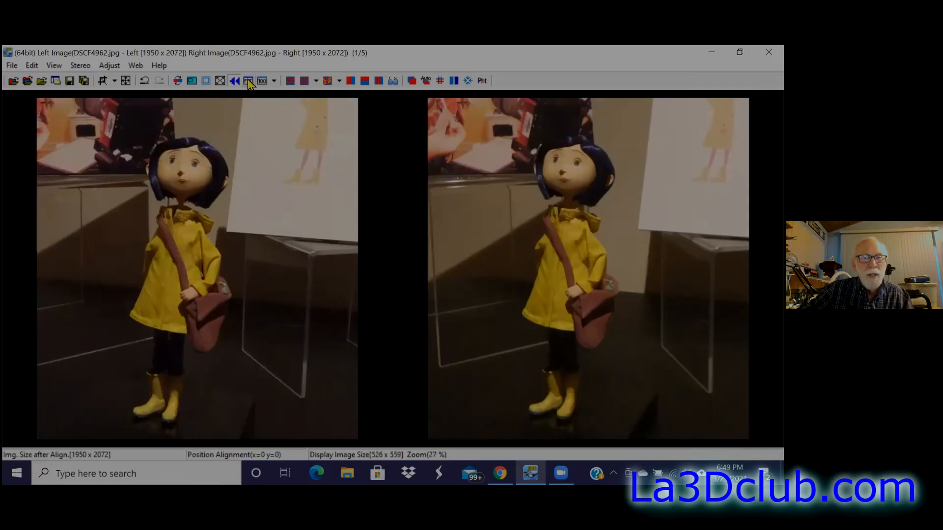
click(146, 83)
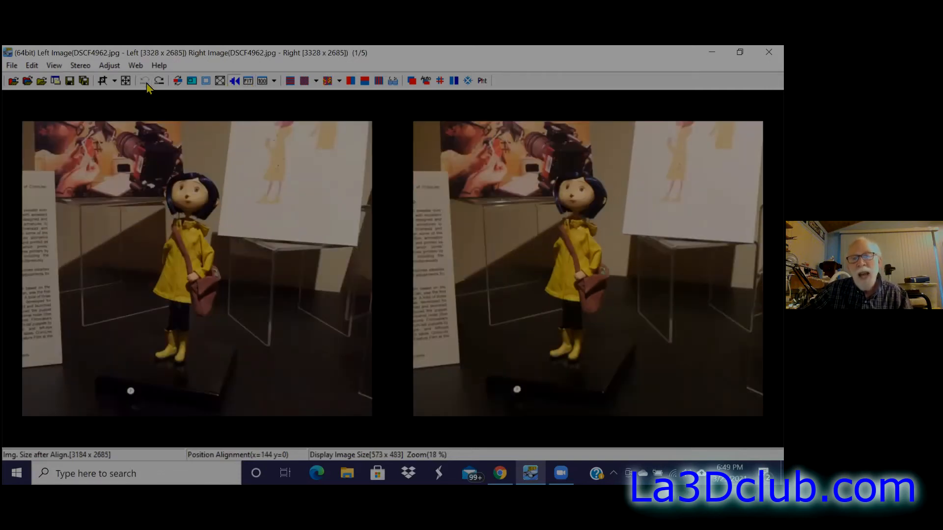
Step: View the uncropped pair as a gray anaglyph and return to the side-by-side view
click(304, 83)
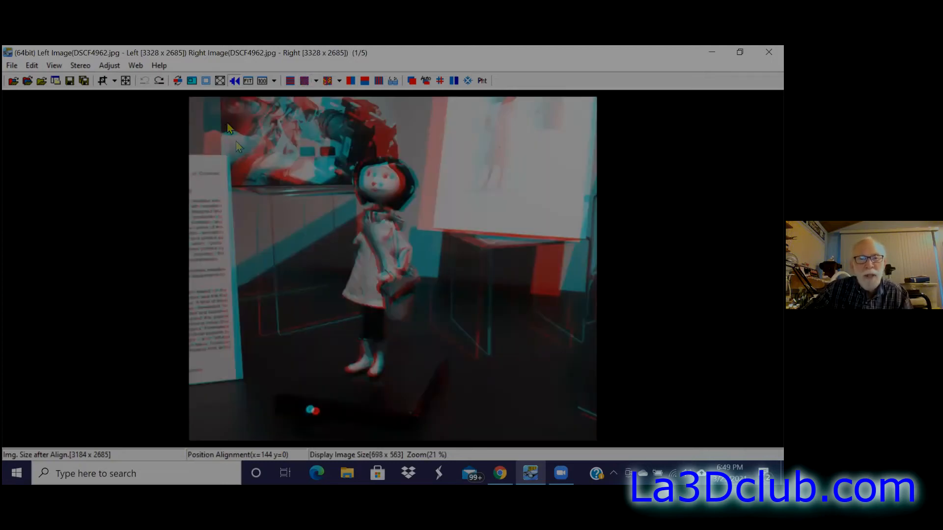
click(351, 82)
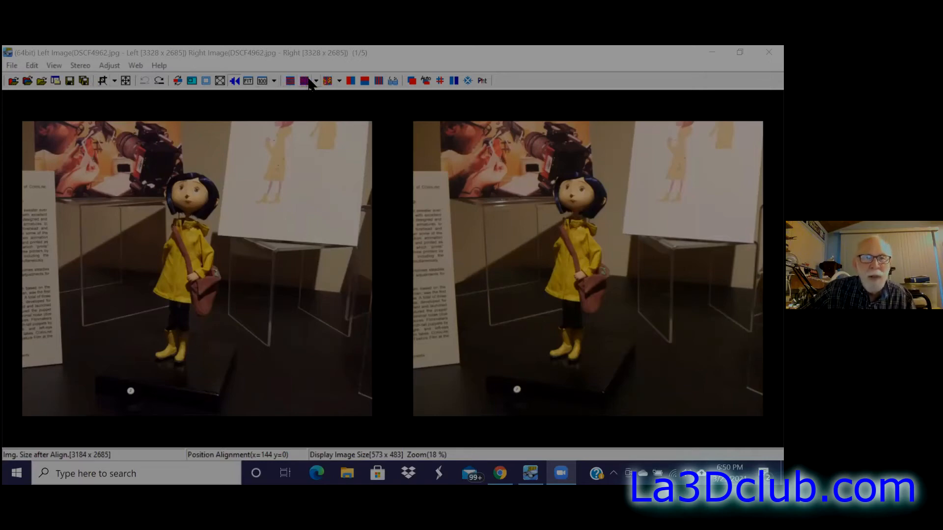
Step: In gray anaglyph view, crop about 1191 x 2014 pixels around the doll, fit the result to the window, and show it side by side
click(291, 81)
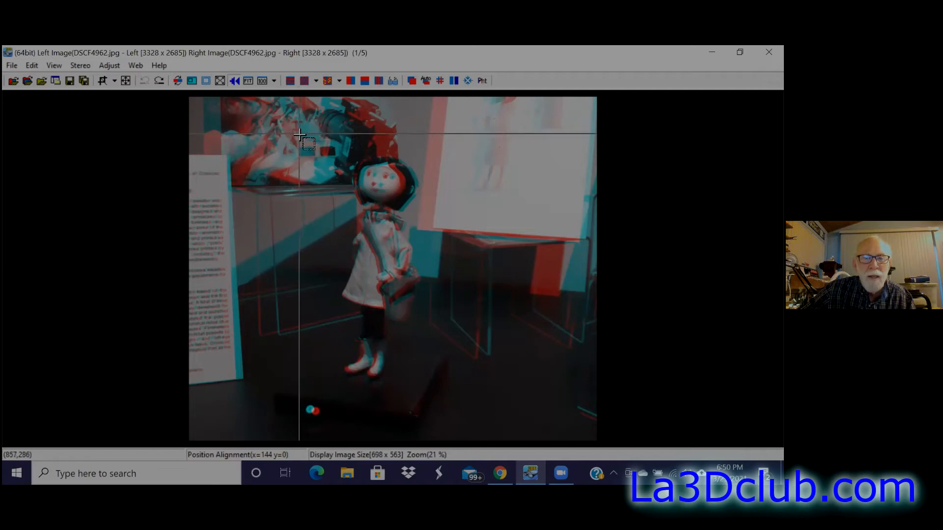
drag(299, 134, 450, 392)
double_click(343, 214)
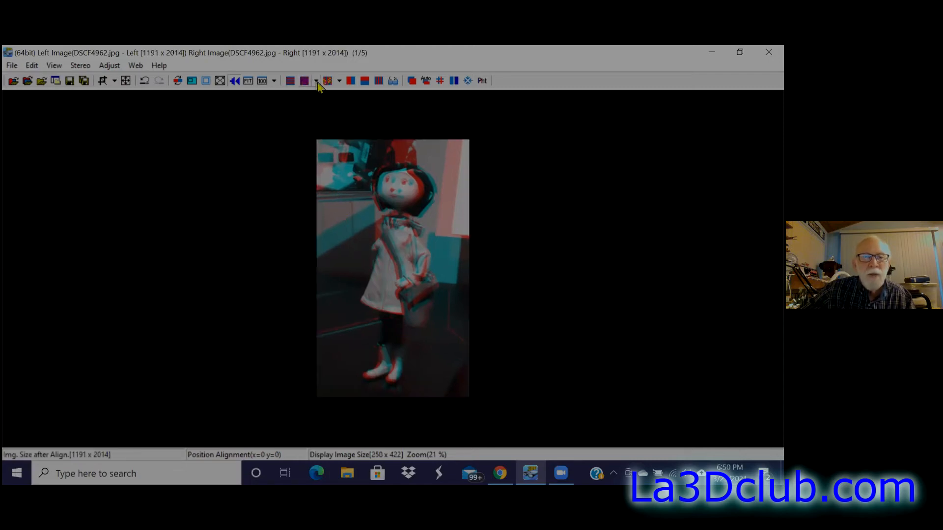
click(248, 81)
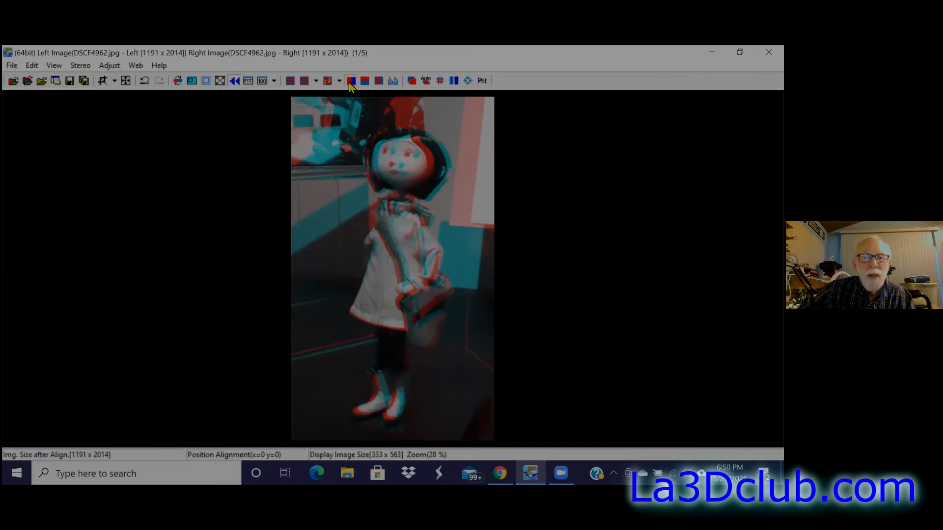
click(350, 81)
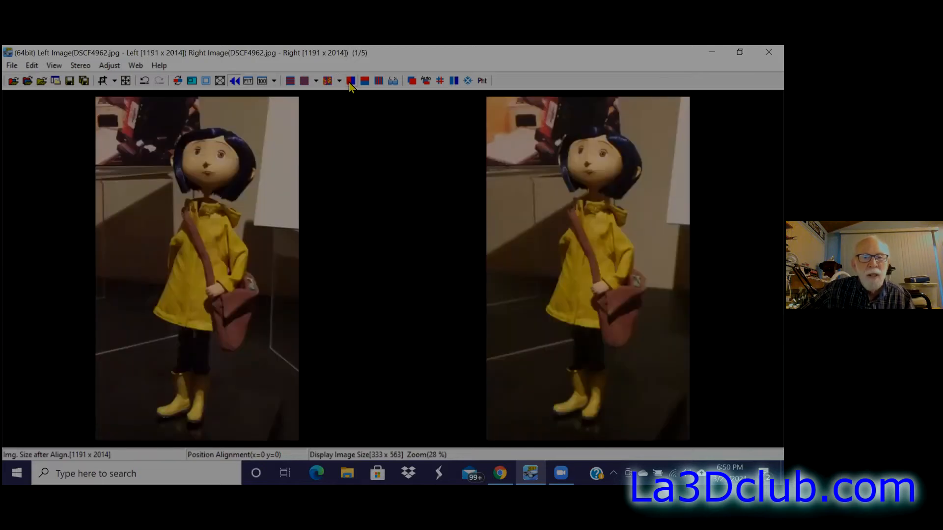
Step: Open Easy Adjustment for the cropped pair, maximize it, and show the doll's coat and bag at 100% size
click(412, 81)
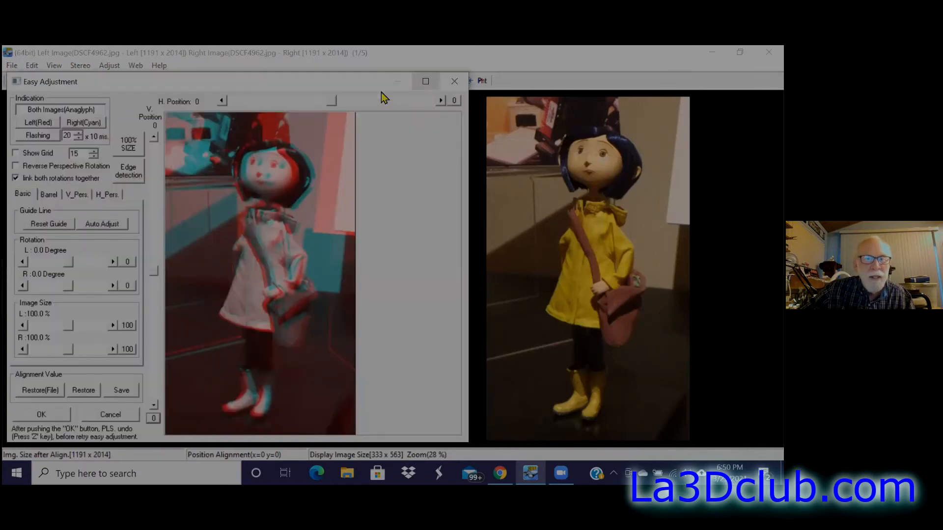
click(425, 82)
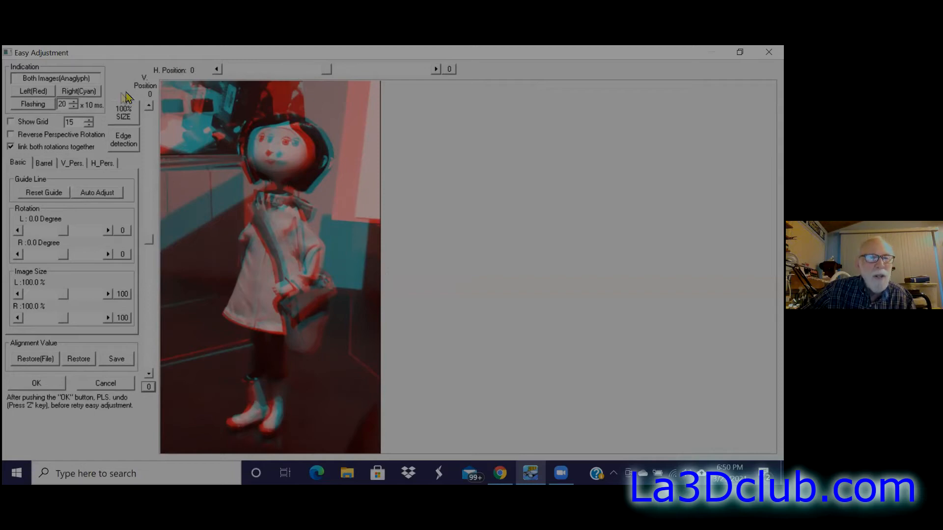
click(119, 114)
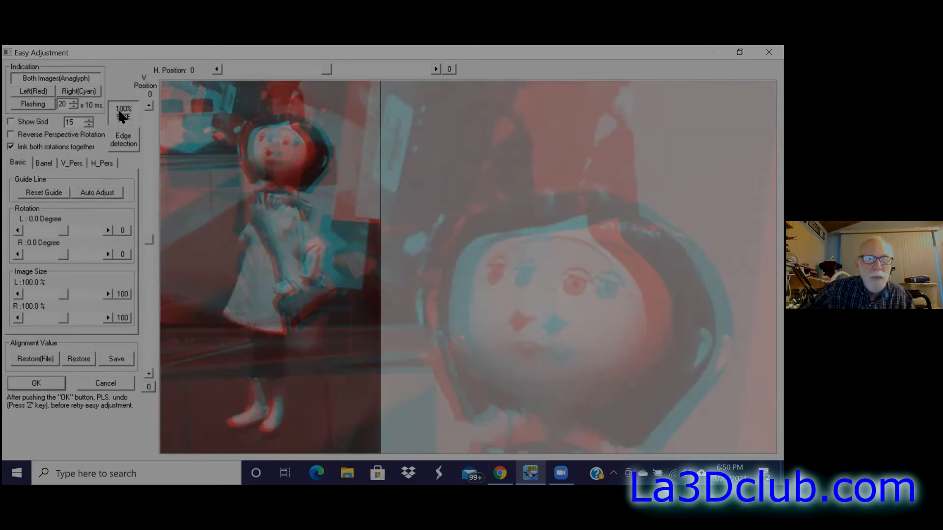
drag(374, 313, 231, 234)
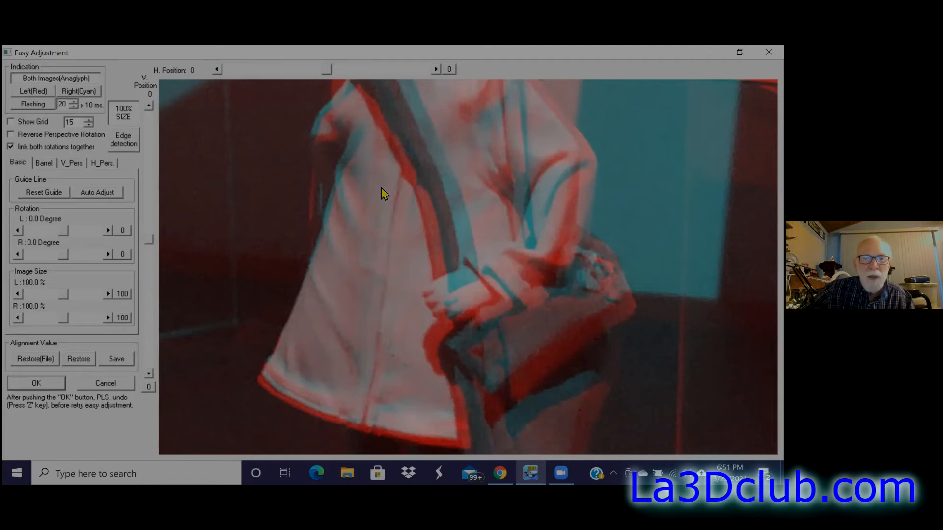
Step: Align the cropped pair with a horizontal position of 34 and a vertical position of -19, and apply the adjustment
drag(435, 69, 434, 70)
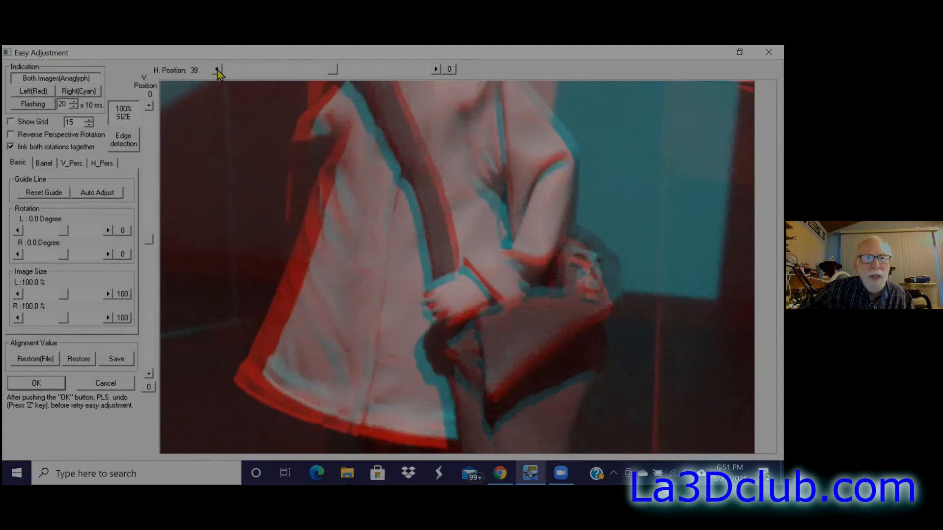
drag(218, 70, 218, 70)
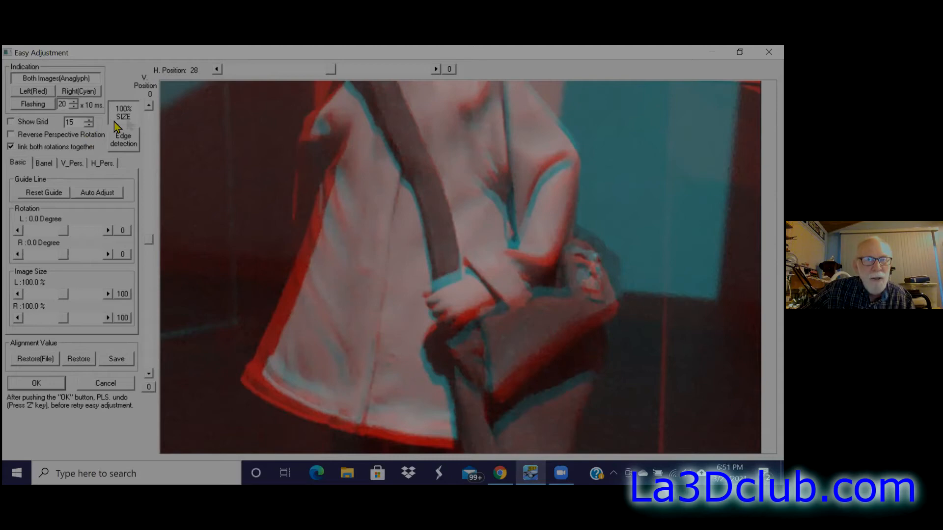
drag(149, 106, 149, 106)
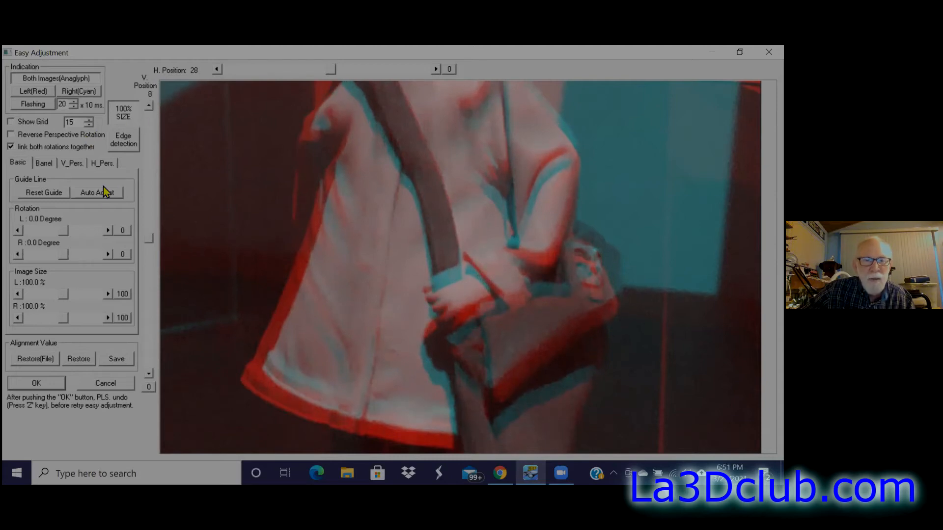
drag(149, 378, 149, 378)
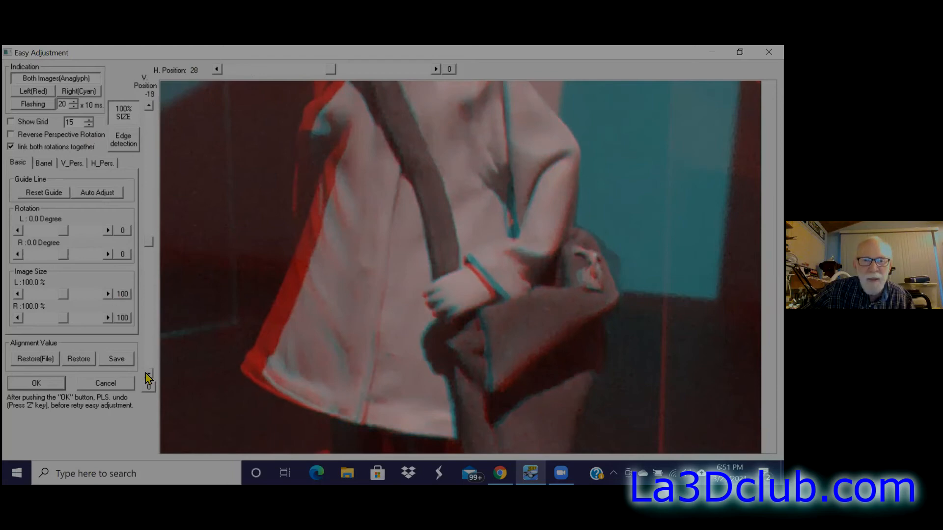
drag(433, 69, 433, 69)
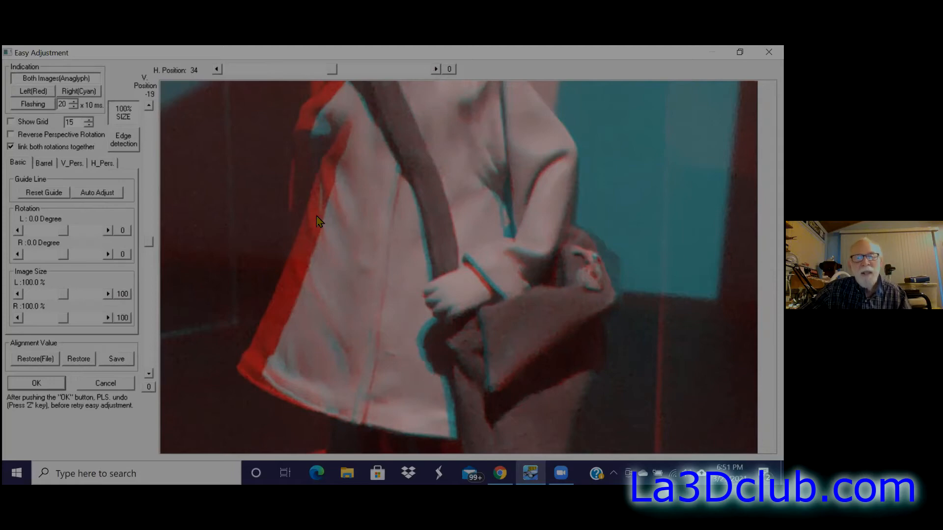
click(123, 112)
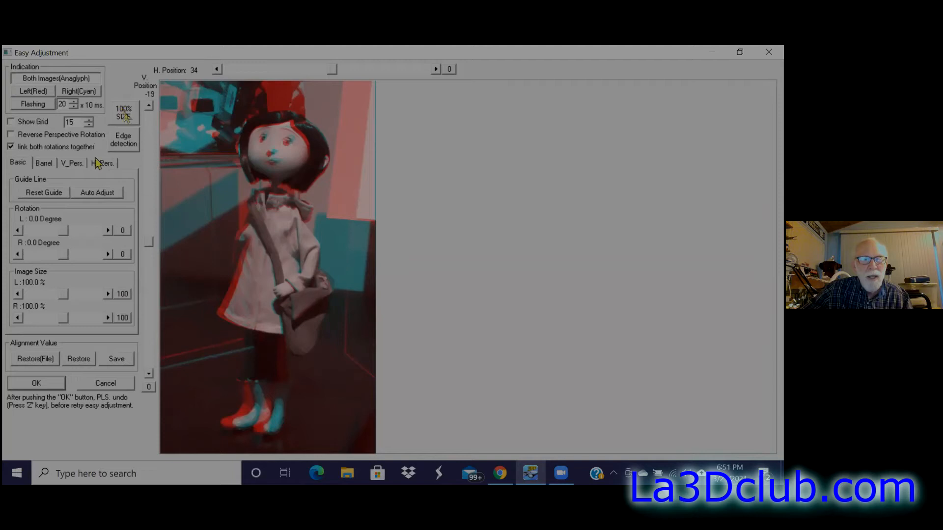
click(43, 388)
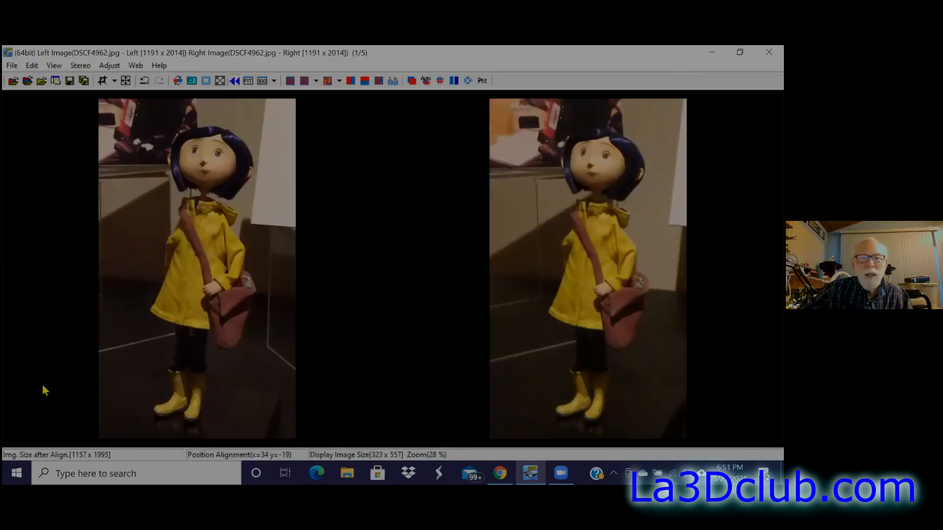
Step: View the aligned crop as a color anaglyph, comparing the half color, Dubois, color and Suto red/cyan variants
click(327, 81)
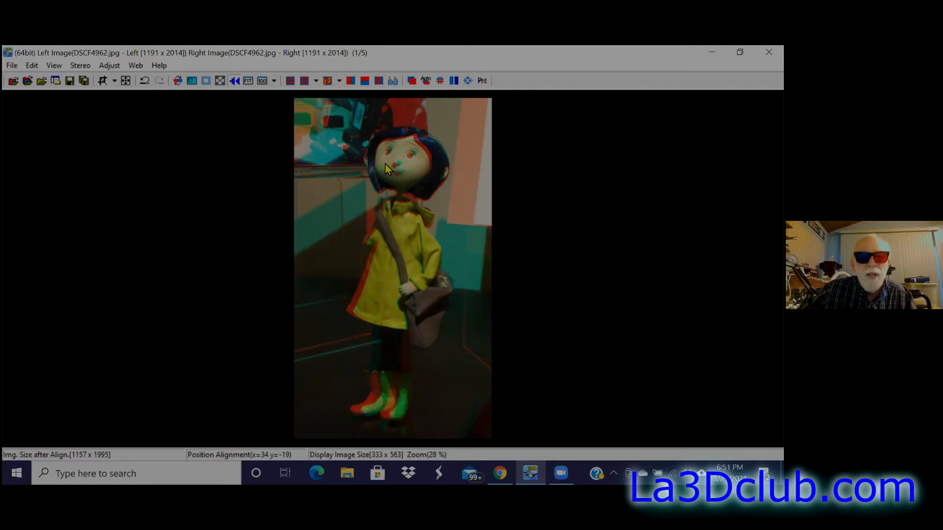
click(340, 81)
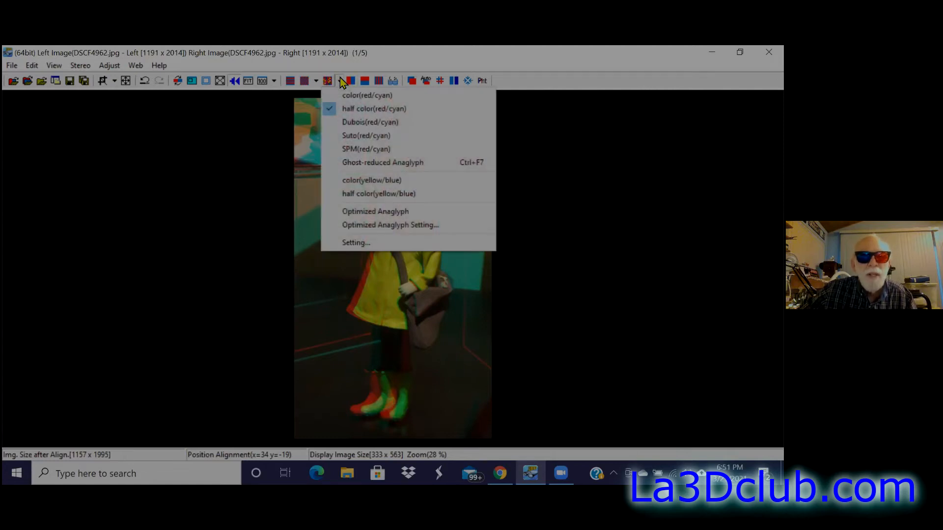
click(345, 122)
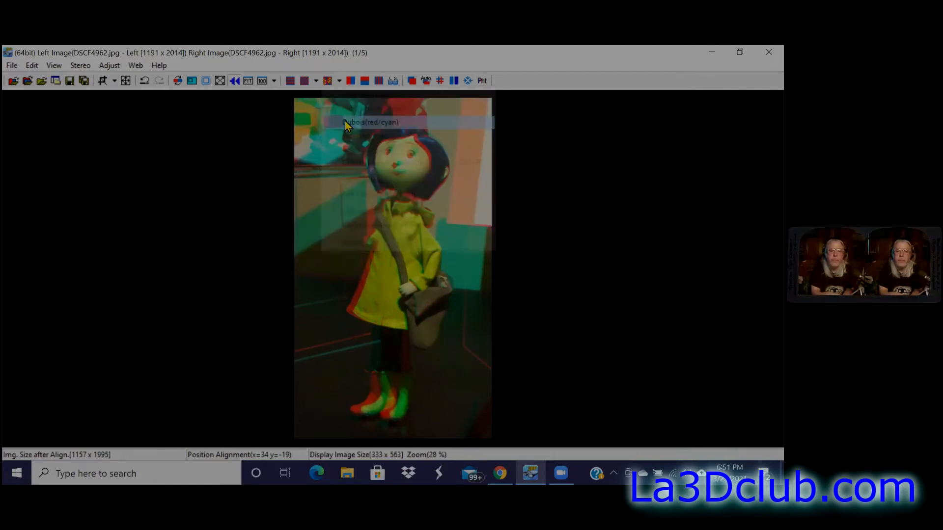
click(339, 81)
click(343, 95)
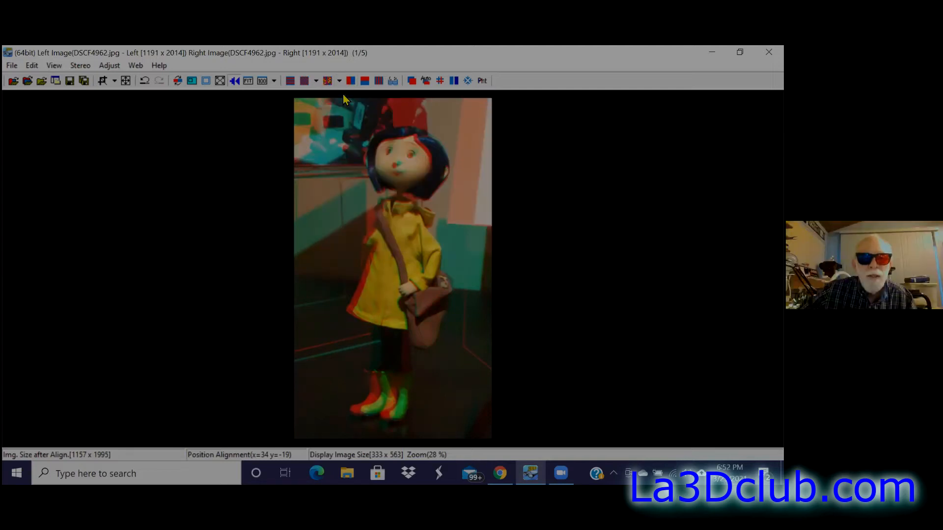
click(339, 82)
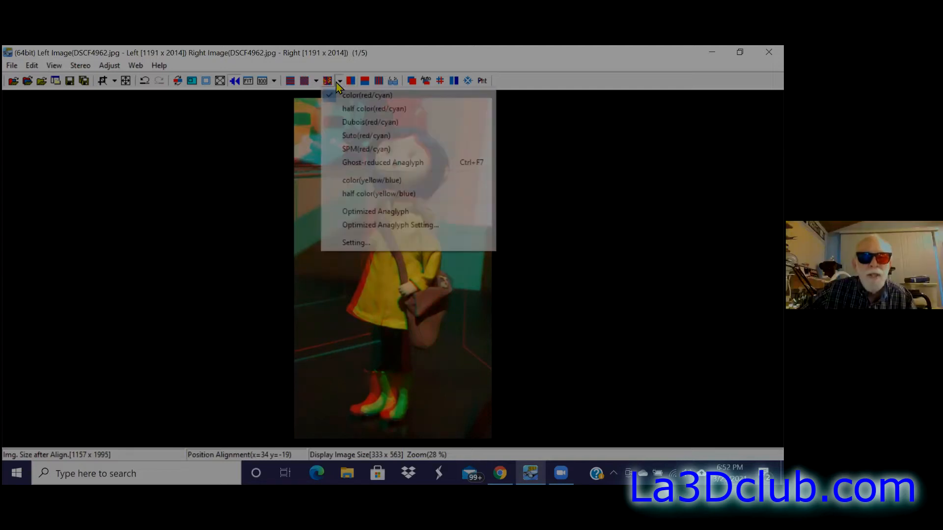
click(349, 137)
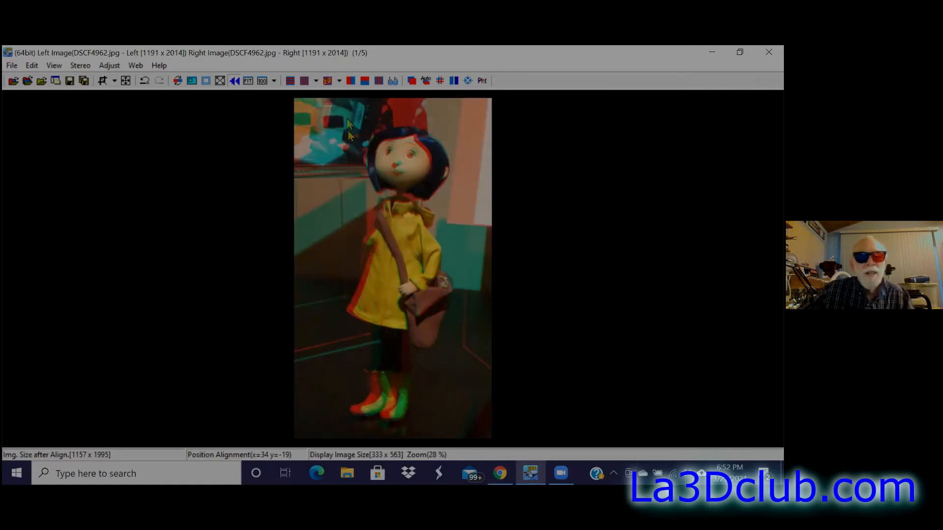
Step: View the crop as a gray anaglyph, try the red/green variant, and return to red/cyan
click(305, 81)
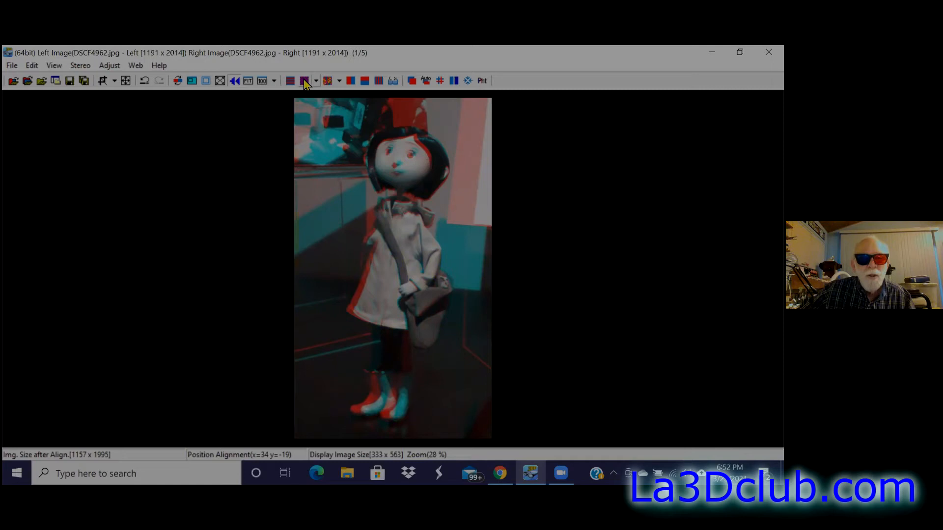
click(316, 82)
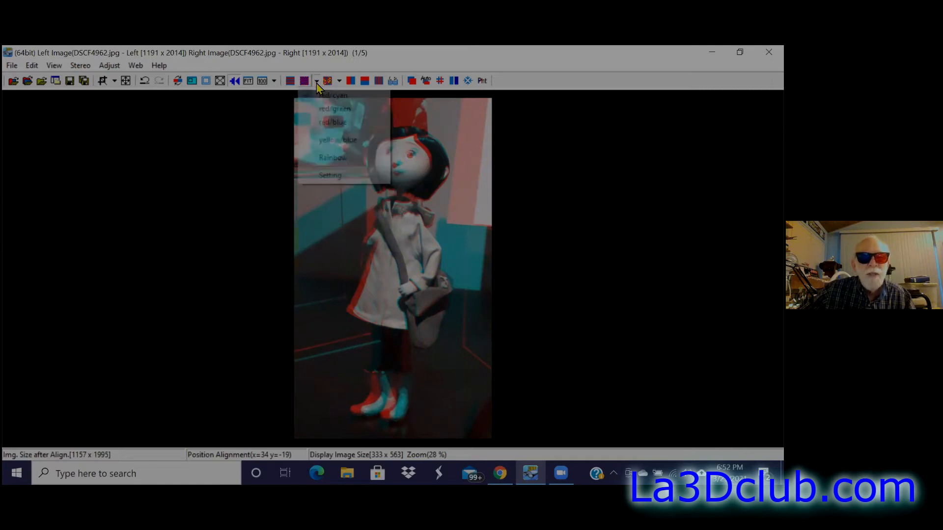
click(317, 109)
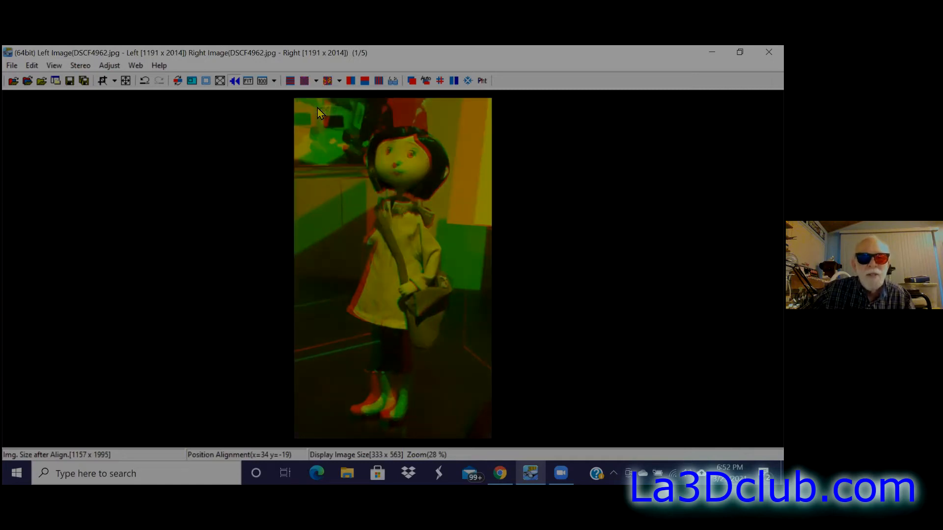
click(316, 82)
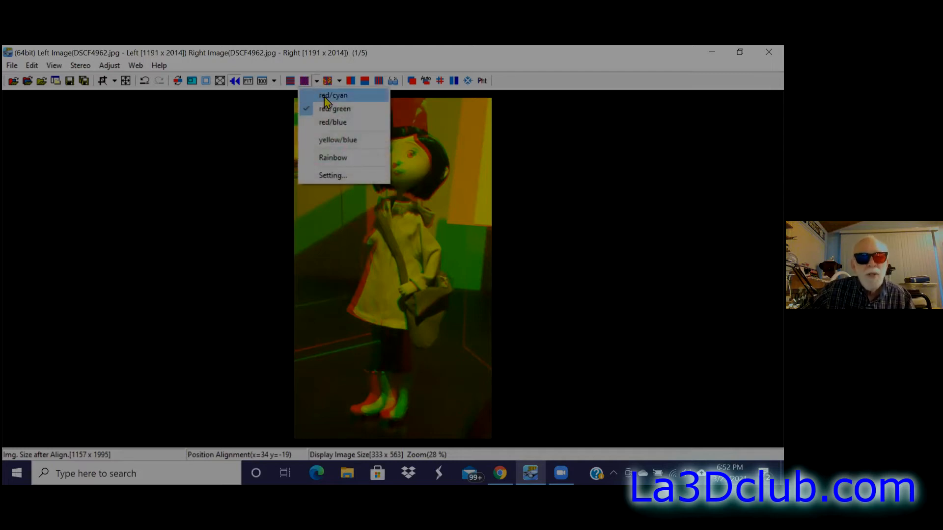
click(324, 97)
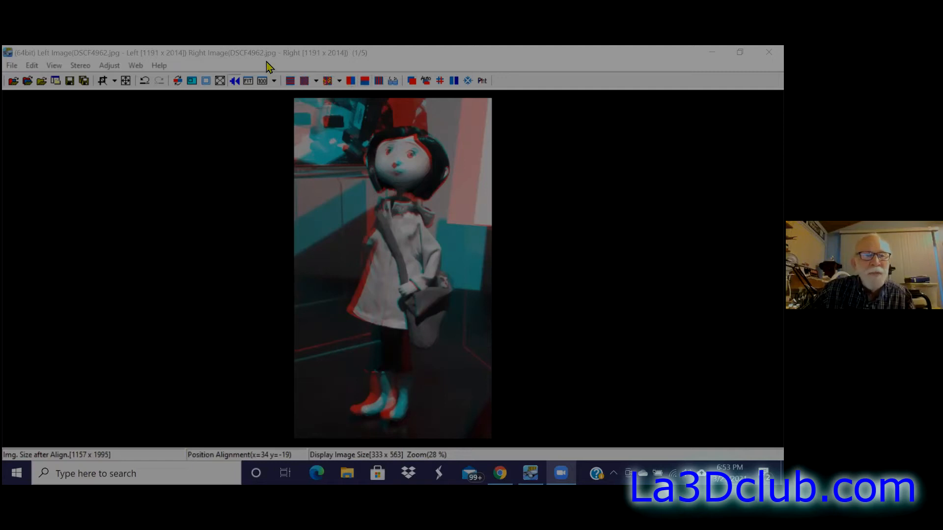
Step: Undo the doll crop together with its alignment to restore the full-size pair
click(12, 67)
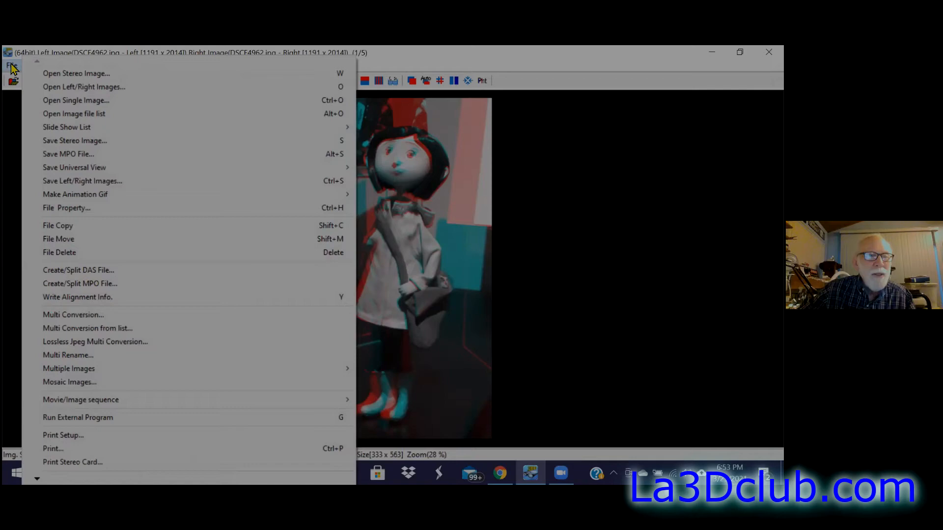
click(520, 270)
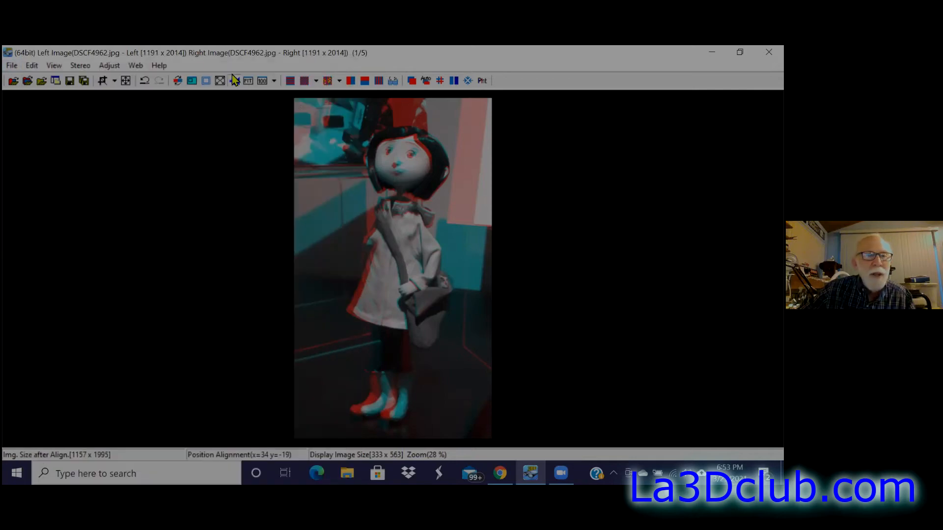
click(145, 80)
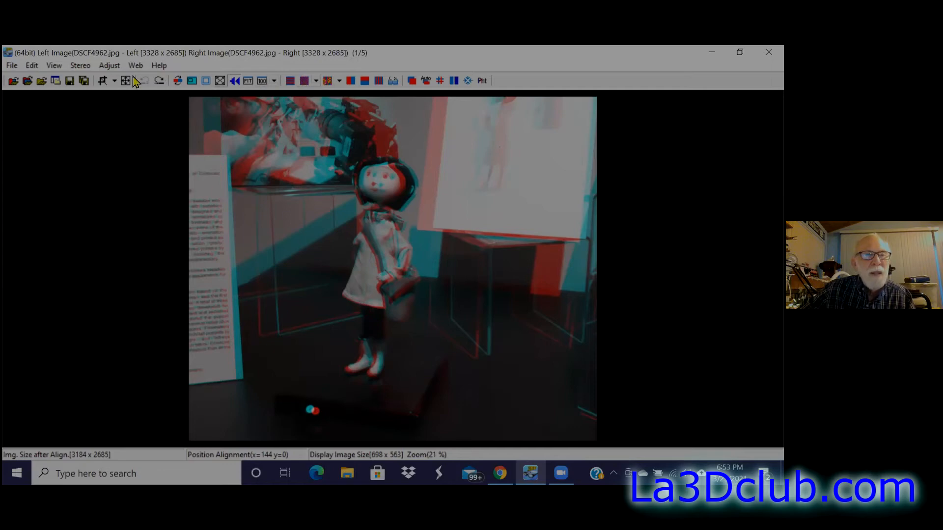
Step: Draw a crop area of about 1057 x 2076 pixels, move it over the doll, crop the pair, and undo the crop
click(99, 82)
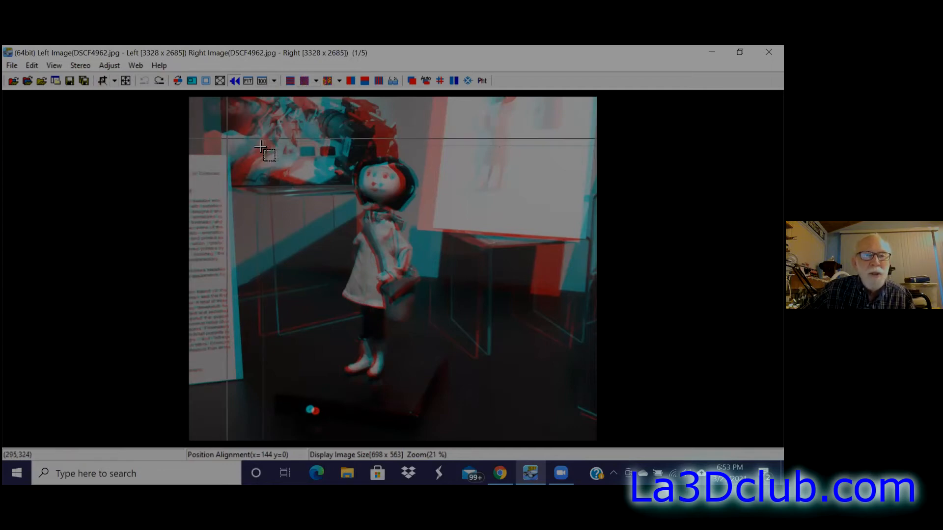
drag(250, 123, 386, 389)
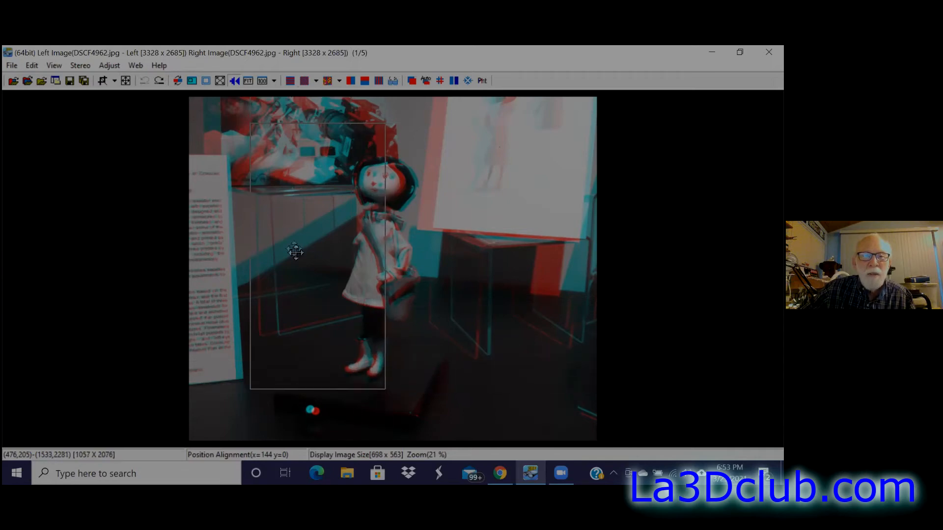
drag(303, 249, 356, 258)
double_click(354, 253)
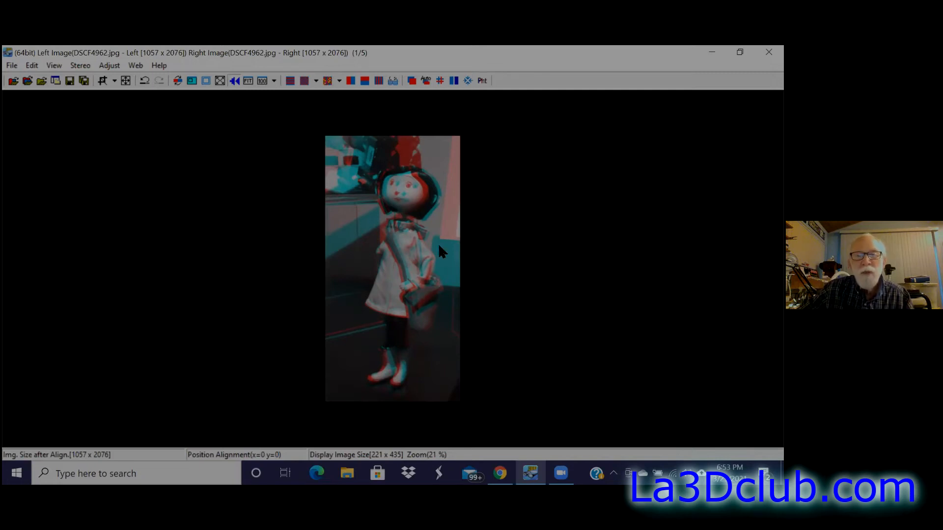
click(145, 81)
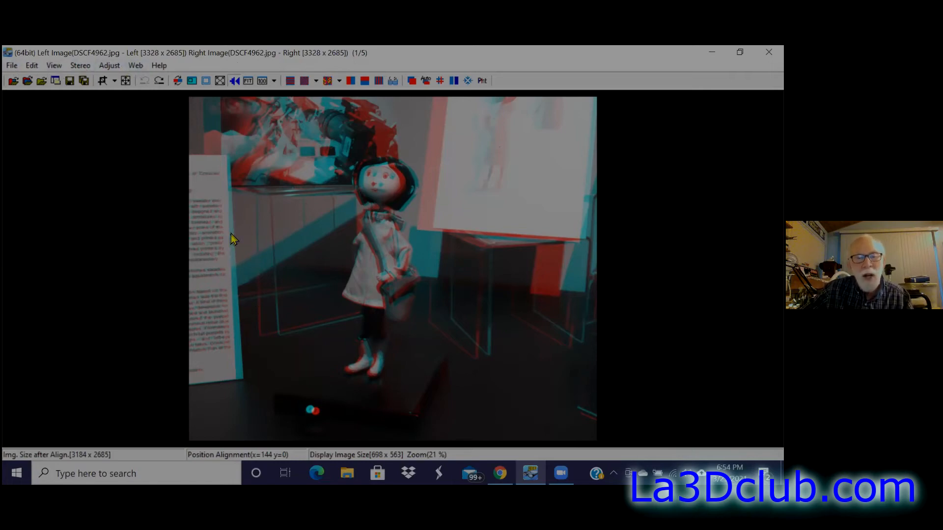
Step: Show the full-size doll pair side by side and open the Multi Conversion dialog
click(350, 80)
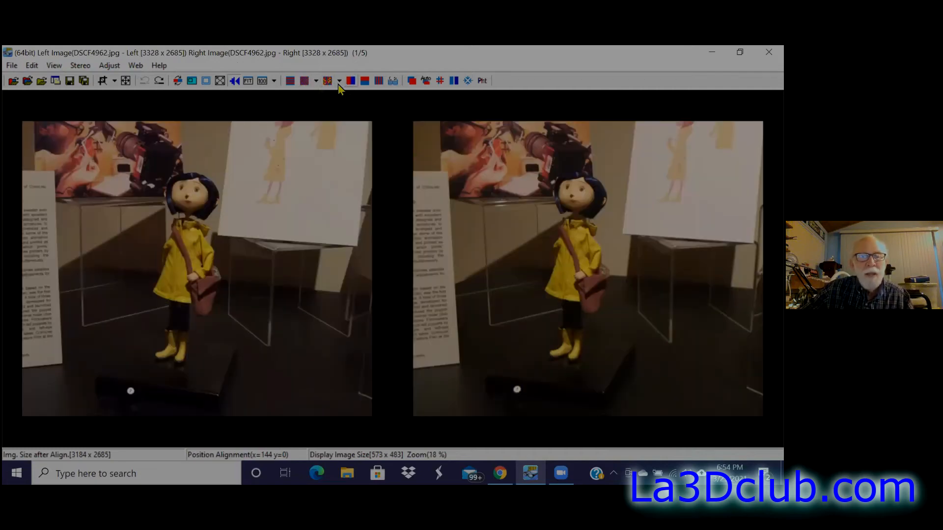
click(12, 66)
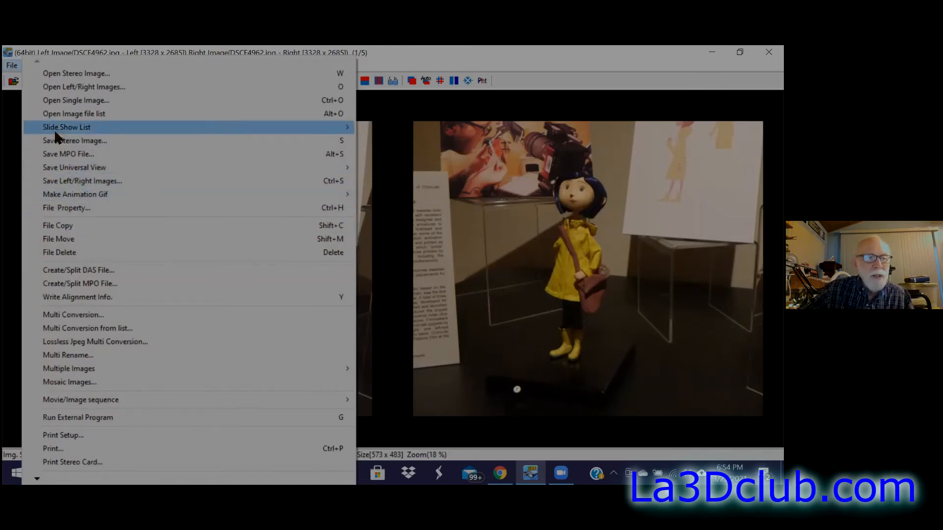
click(49, 315)
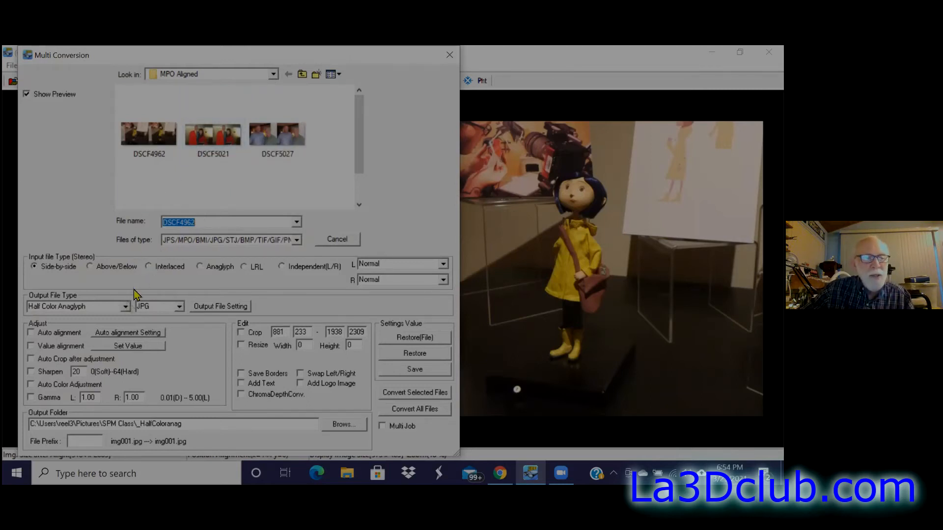
Step: Look through the available output file types for the batch conversion, from side-by-side to anaglyph and VR180 formats
click(126, 306)
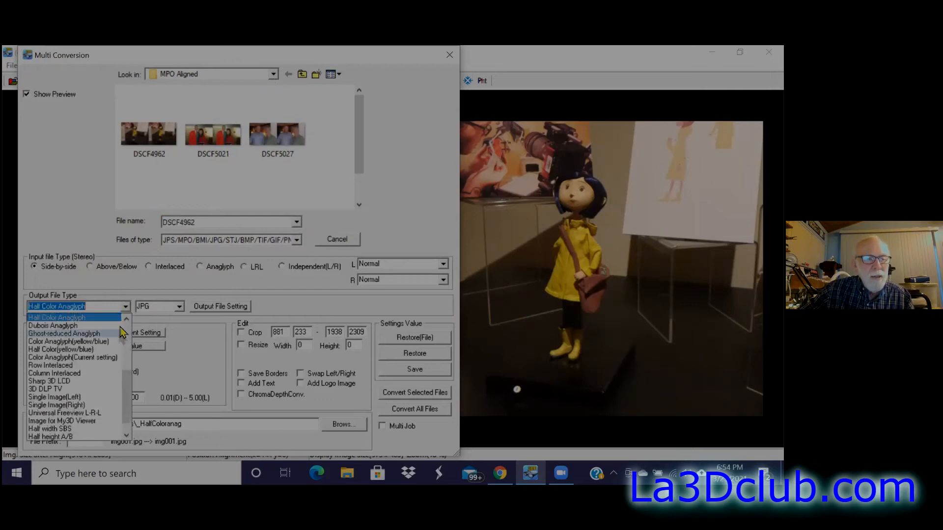
scroll(127, 388, down, 3)
mouse_move(129, 397)
mouse_down()
mouse_move(137, 338)
mouse_move(123, 394)
mouse_up()
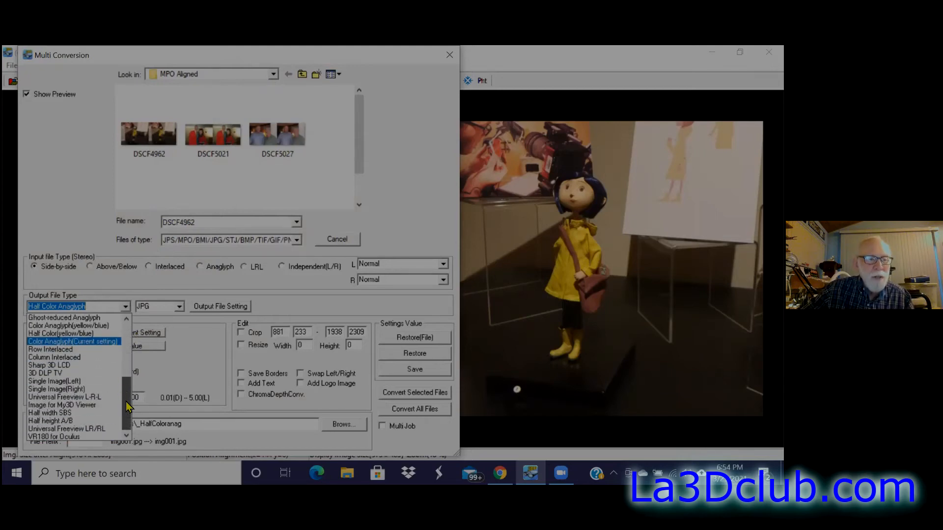
drag(129, 405, 136, 324)
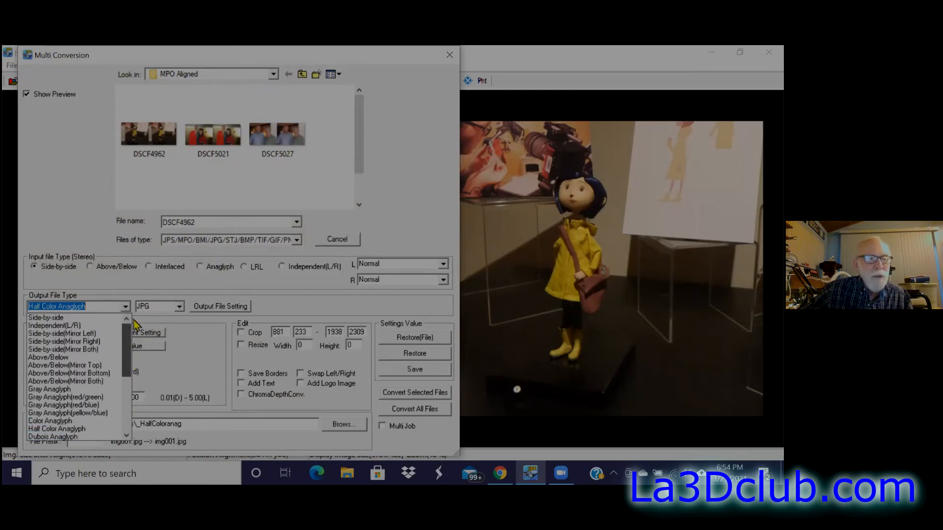
click(126, 307)
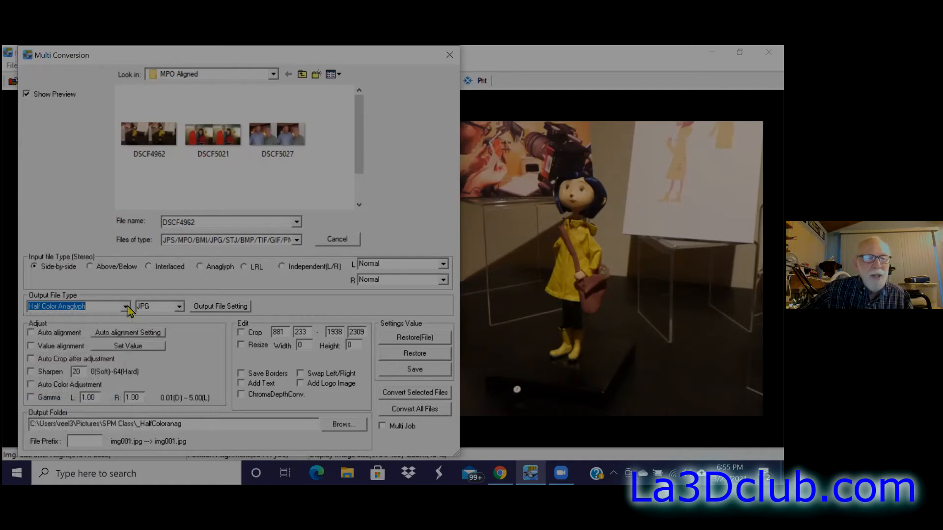
Step: Choose MPO as the batch output format and close Multi Conversion without converting any files
click(179, 308)
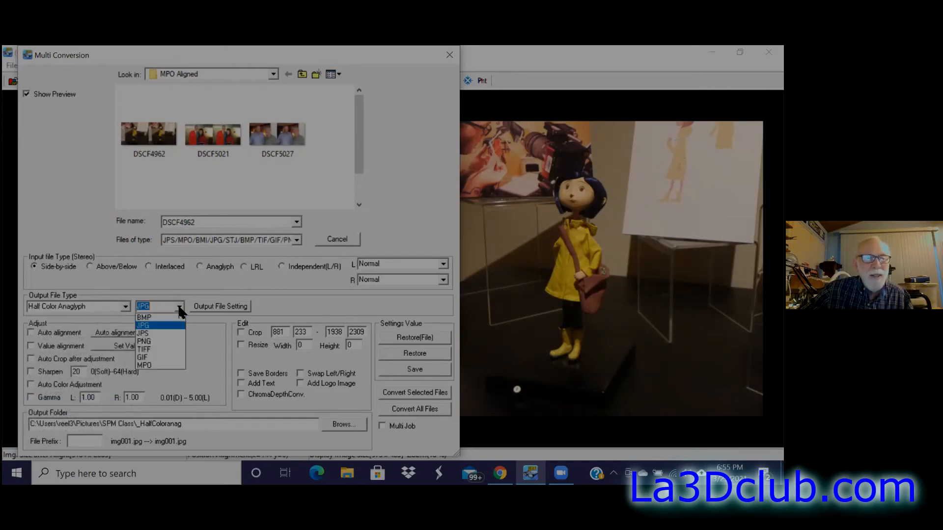
click(153, 365)
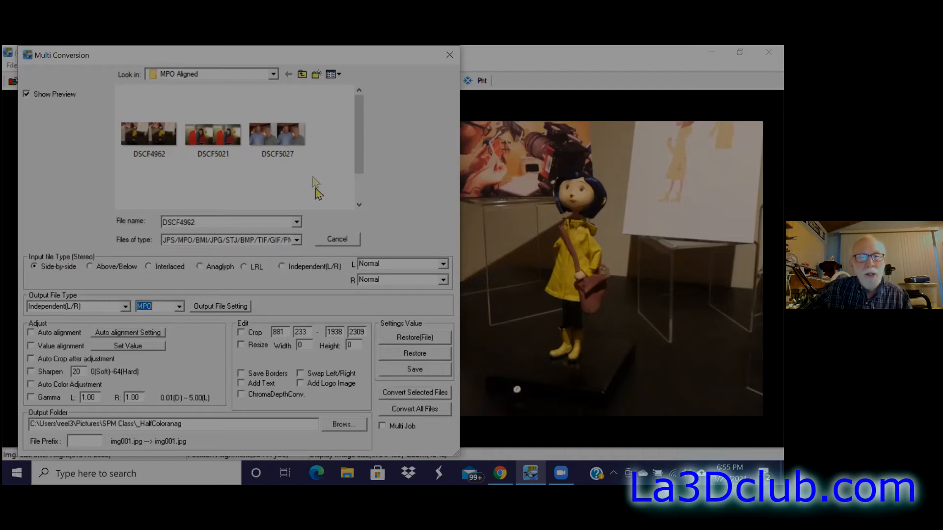
mouse_move(296, 149)
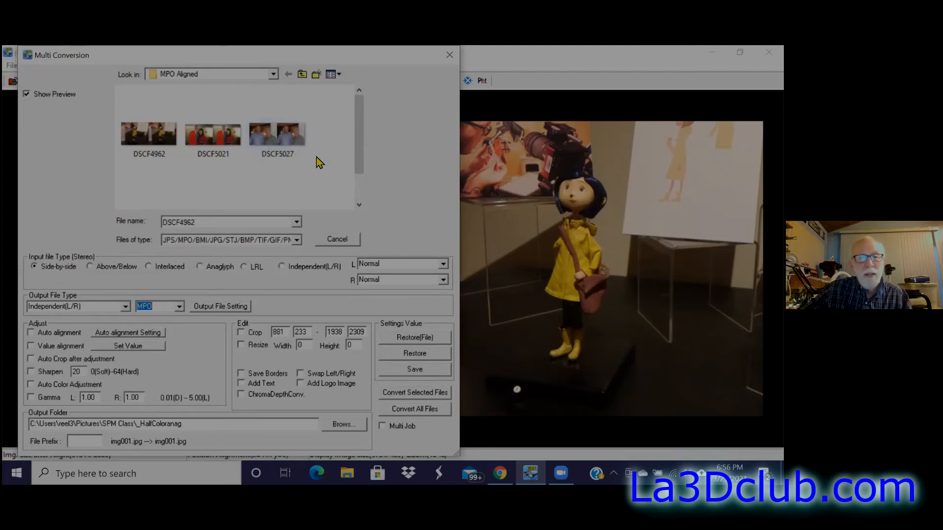
click(450, 56)
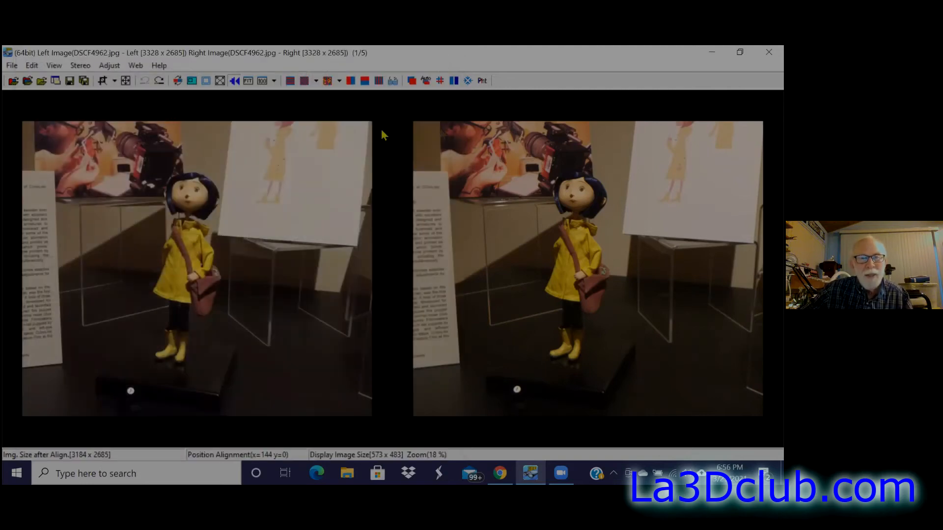
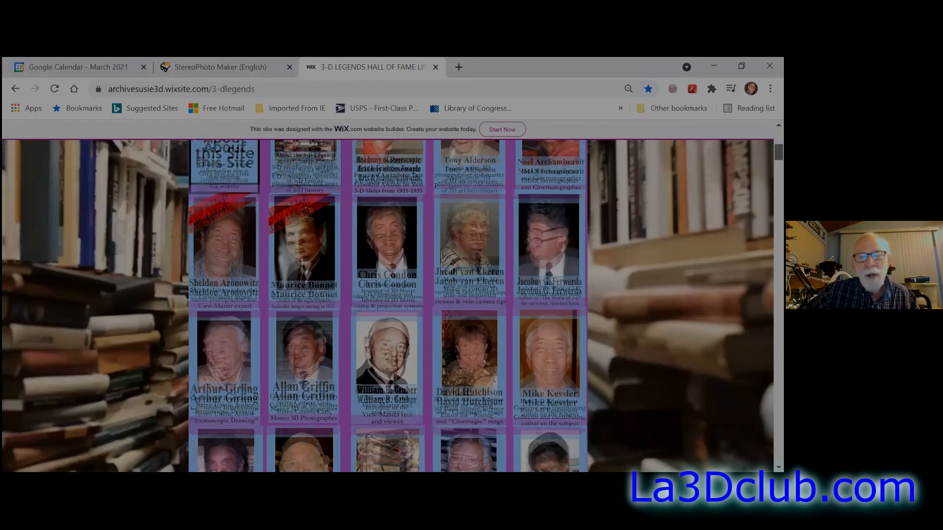
Step: Browse the portraits in the 3-D Legends Hall of Fame list and open the Maurice Bonnet page
scroll(388, 305, down, 2)
scroll(388, 304, down, 8)
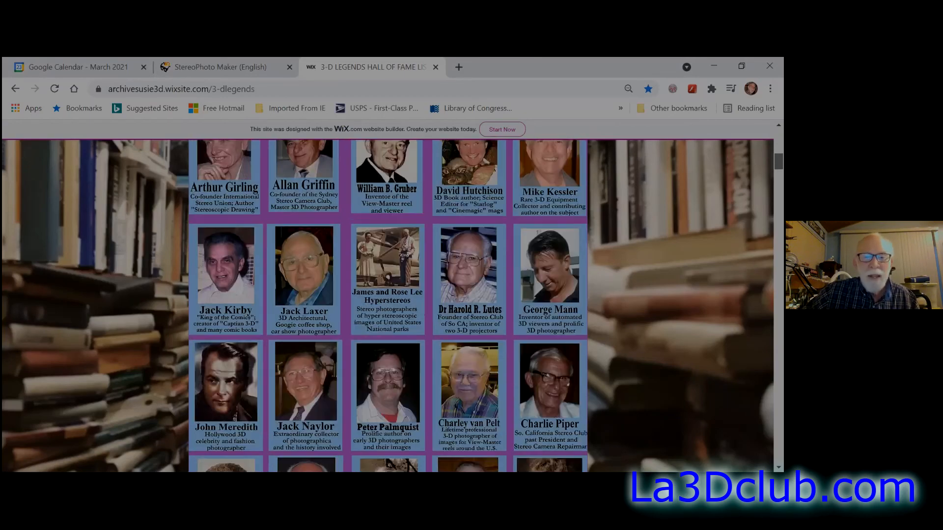
scroll(388, 305, down, 4)
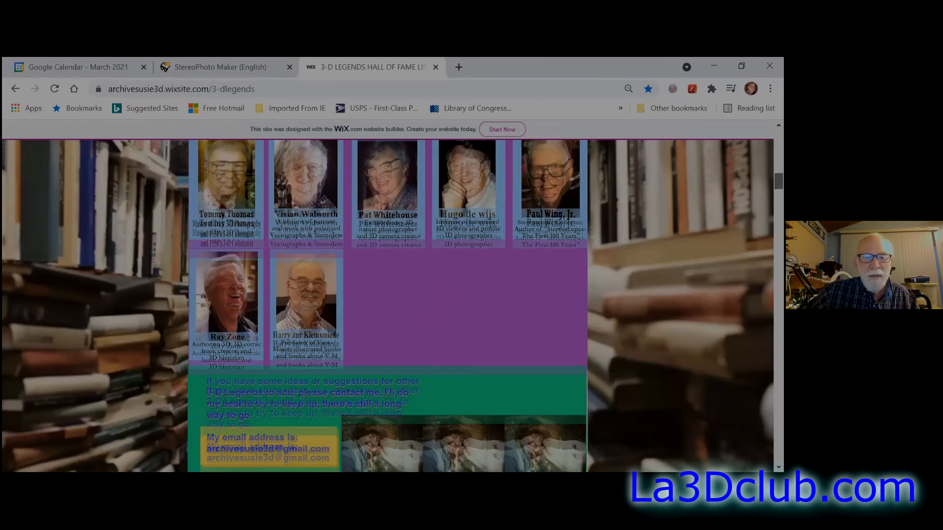
scroll(388, 304, up, 6)
scroll(388, 304, up, 6)
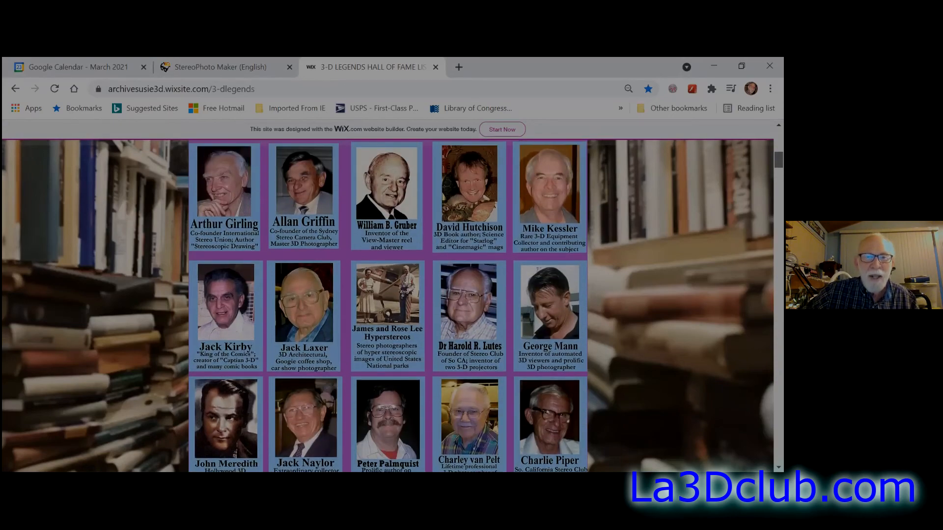
scroll(309, 239, up, 3)
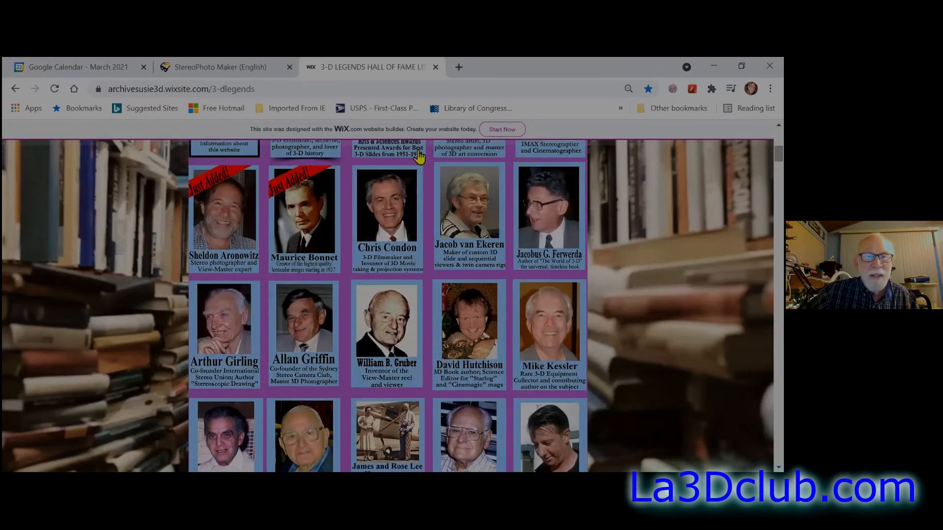
click(309, 239)
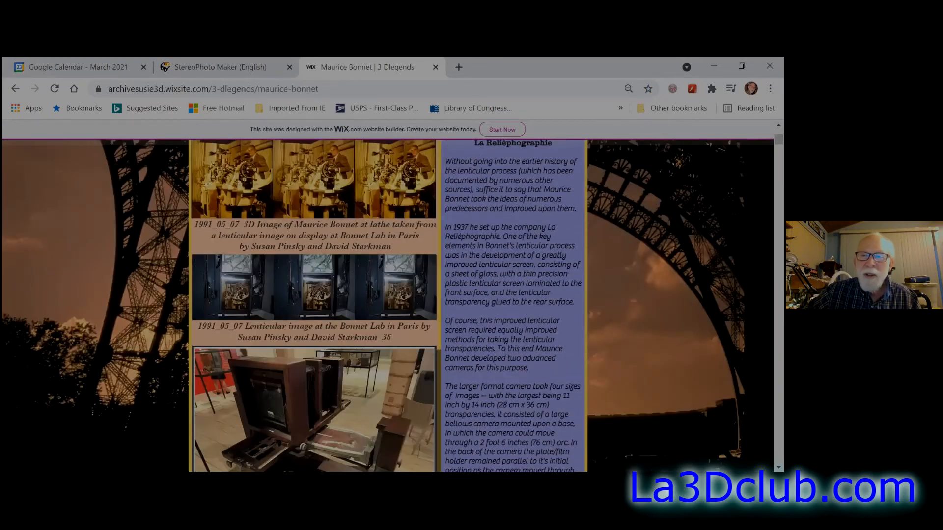
Step: Examine the start of the Maurice Bonnet page, enlarge the 1942 OP 3000 lenticular camera photo, and close the enlargement
scroll(388, 305, up, 3)
scroll(388, 305, down, 2)
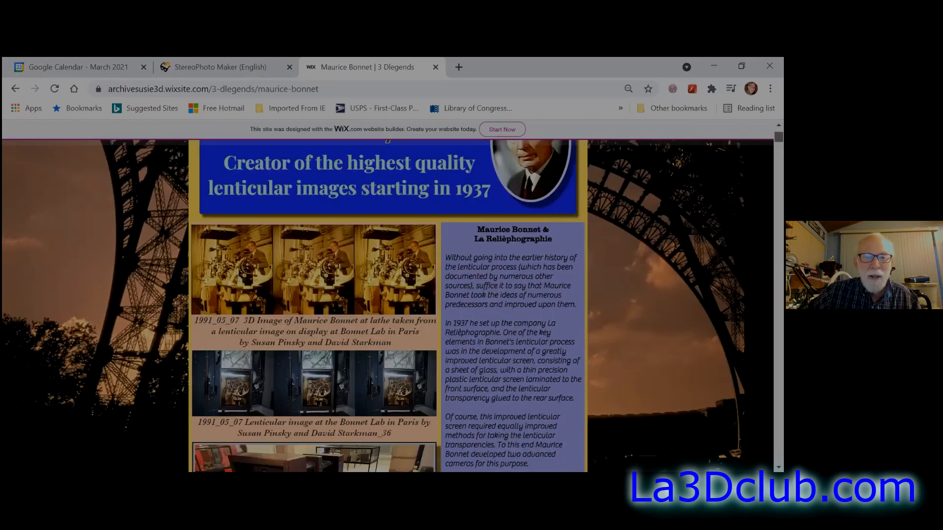
scroll(388, 304, down, 5)
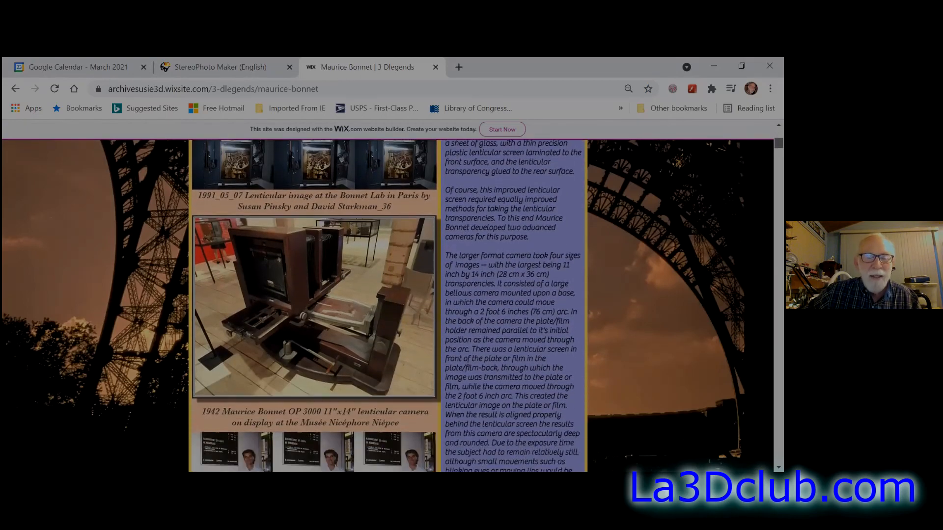
scroll(388, 304, down, 1)
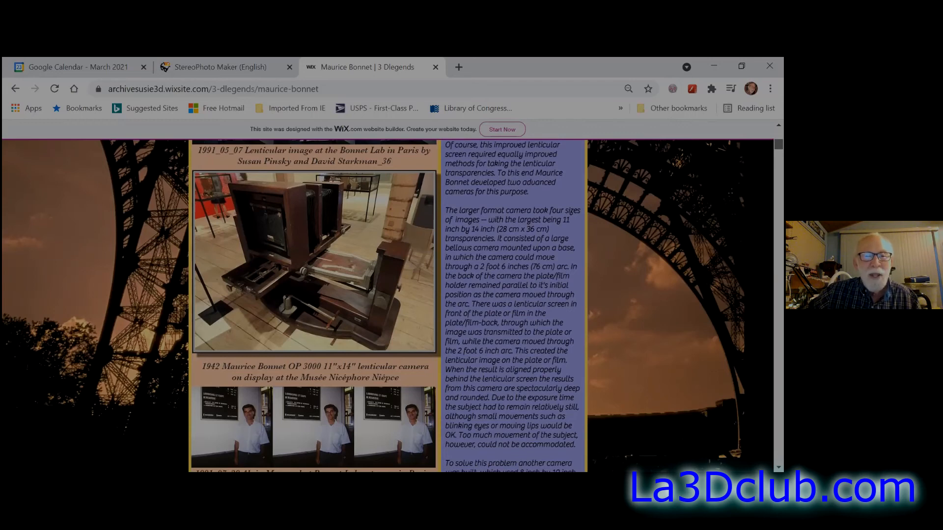
click(314, 238)
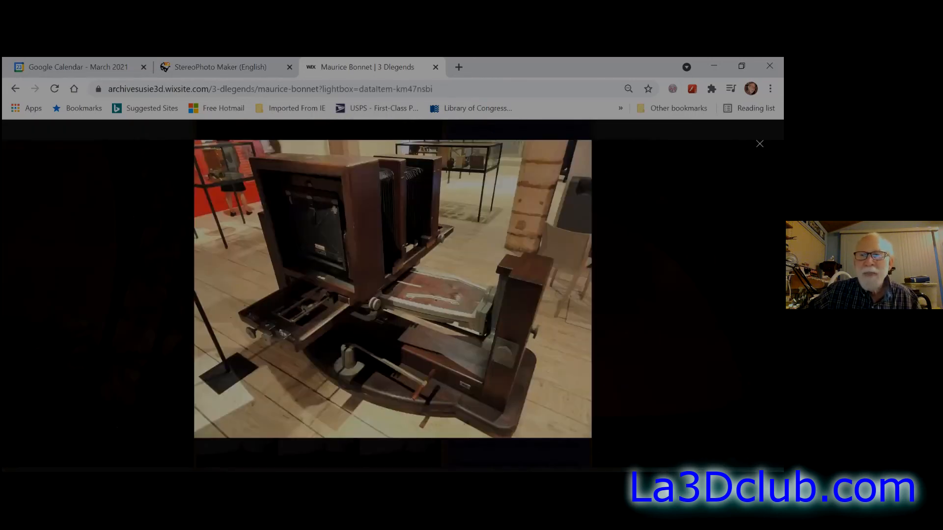
key(Escape)
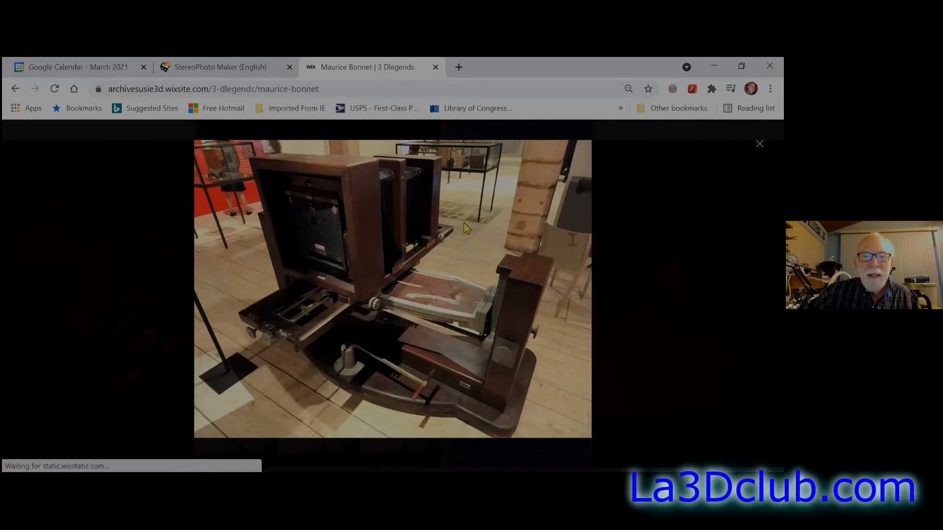
Step: Look through the Bonnet Lab stereo photos, the article text and the book excerpt on the rest of the page
scroll(387, 305, down, 6)
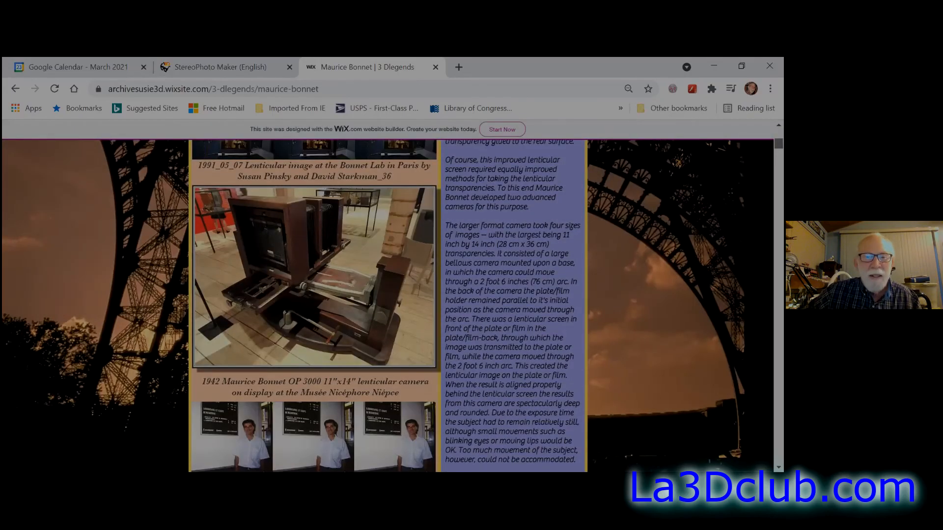
scroll(387, 304, down, 3)
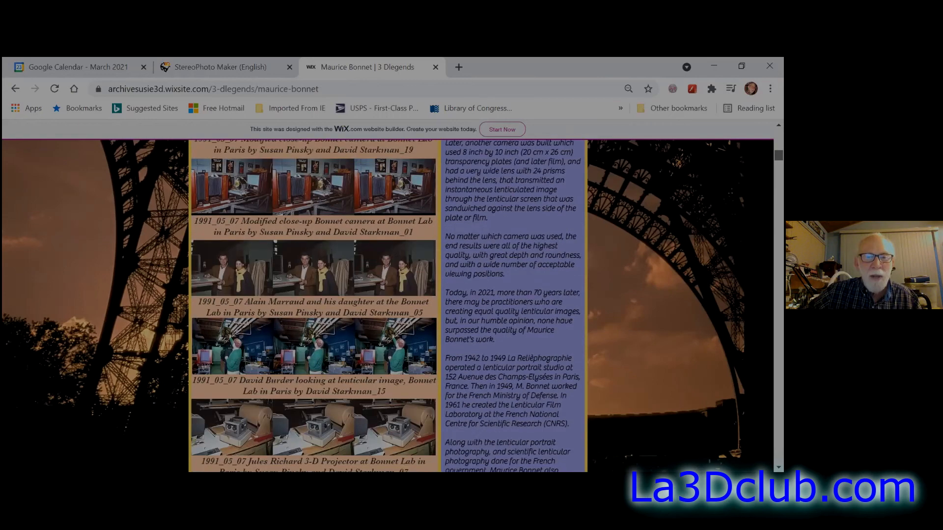
scroll(388, 304, down, 10)
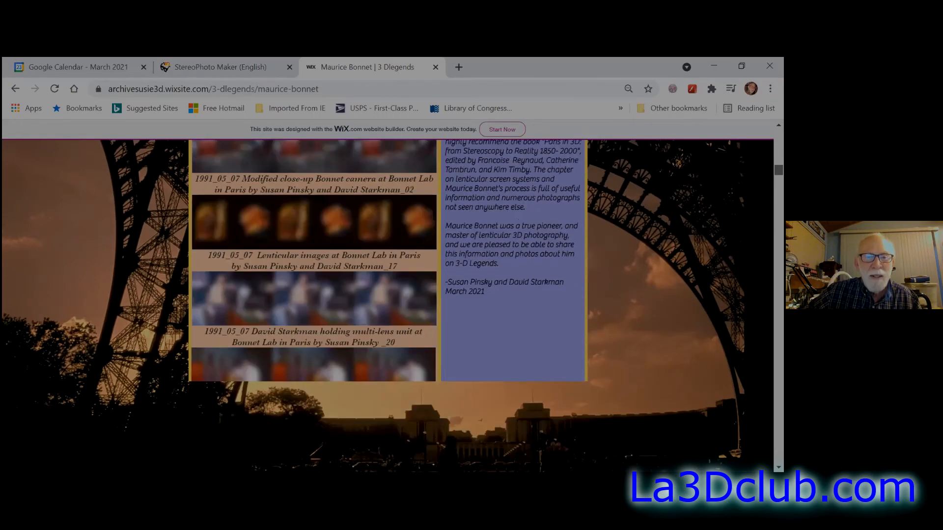
scroll(388, 304, down, 3)
scroll(388, 304, down, 10)
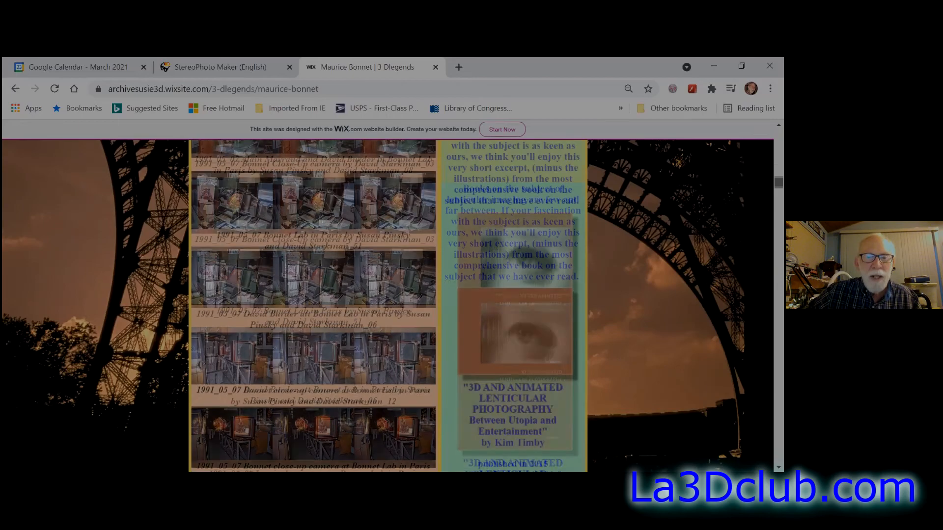
scroll(388, 305, down, 10)
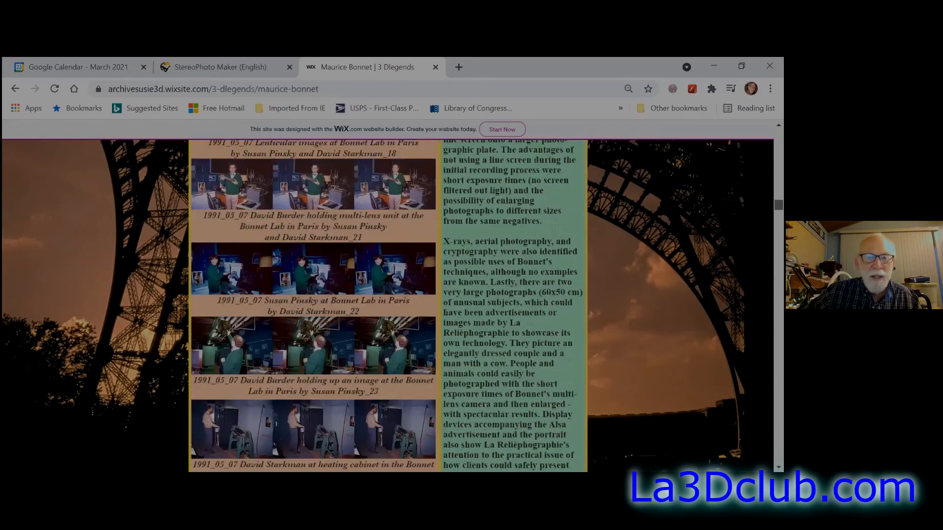
scroll(388, 305, down, 10)
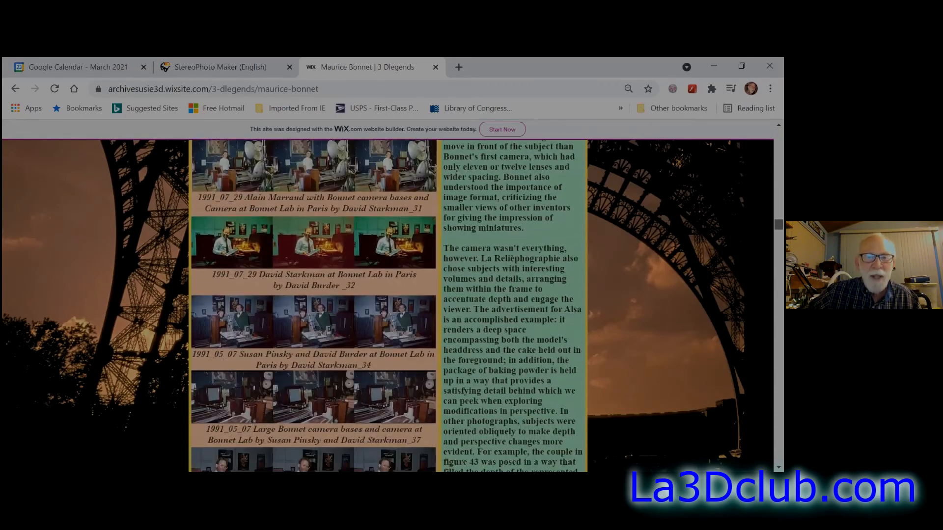
scroll(387, 305, up, 10)
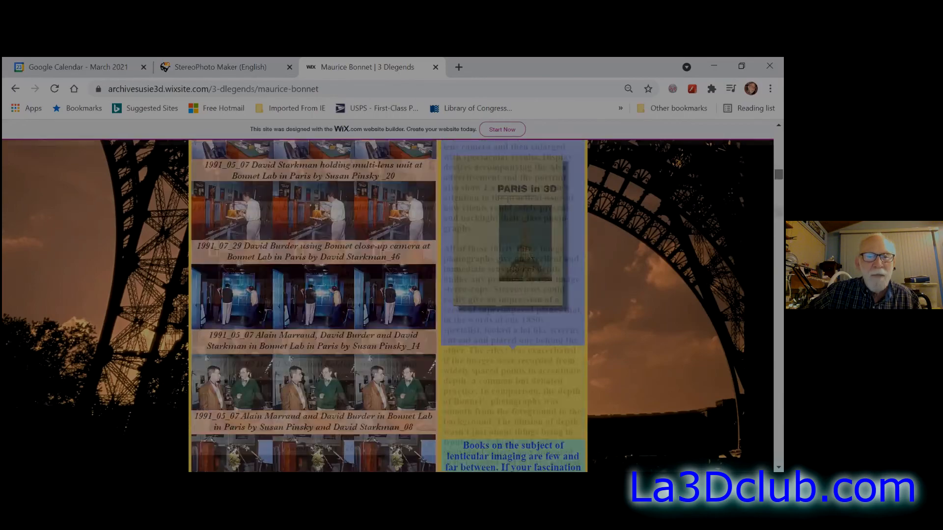
scroll(430, 194, up, 10)
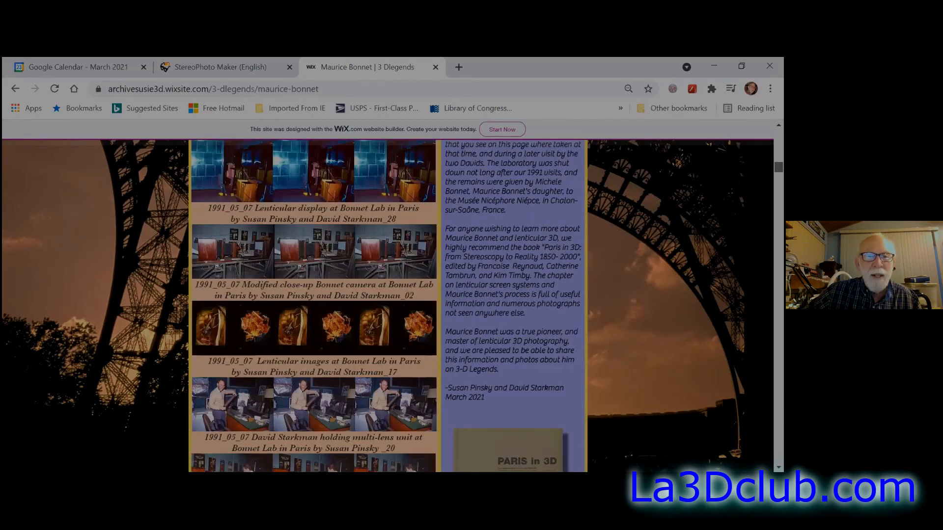
Step: Enlarge the photo of the modified close-up Bonnet camera, close the enlargement, and close the Maurice Bonnet web page
click(300, 252)
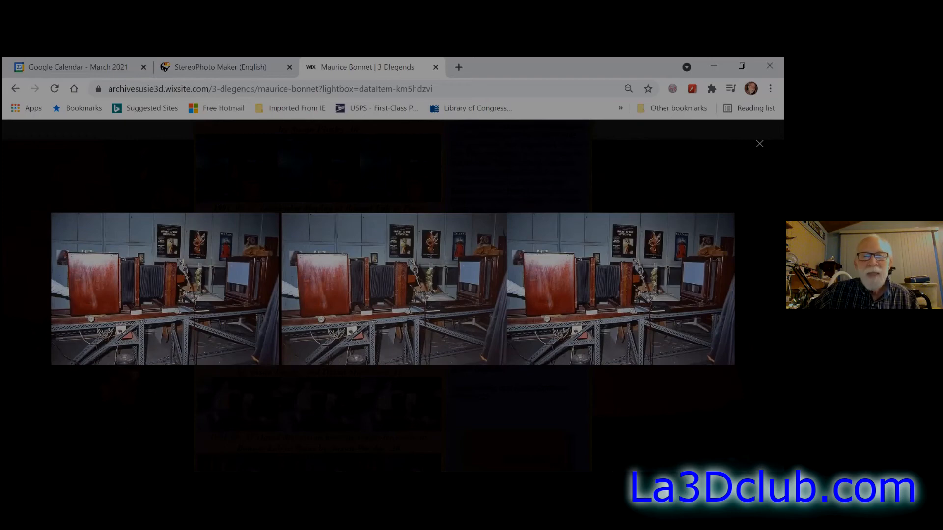
key(Escape)
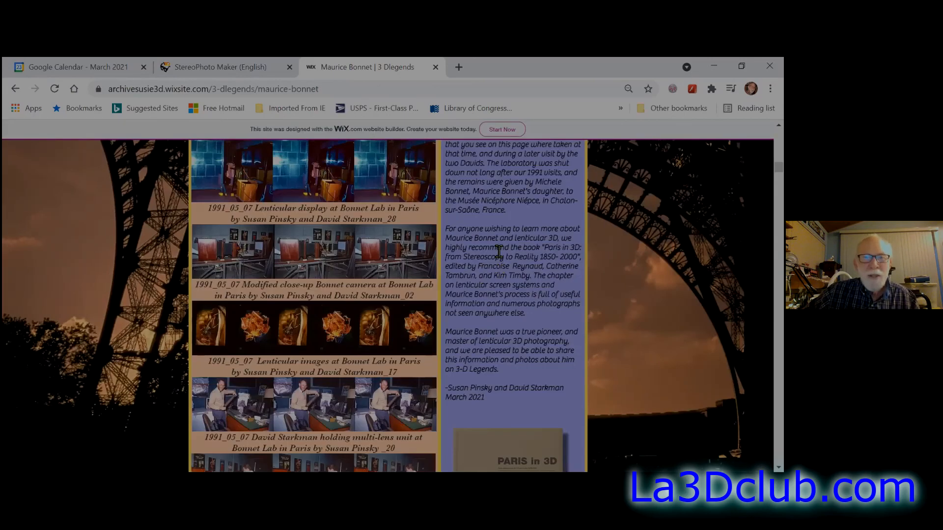
click(435, 67)
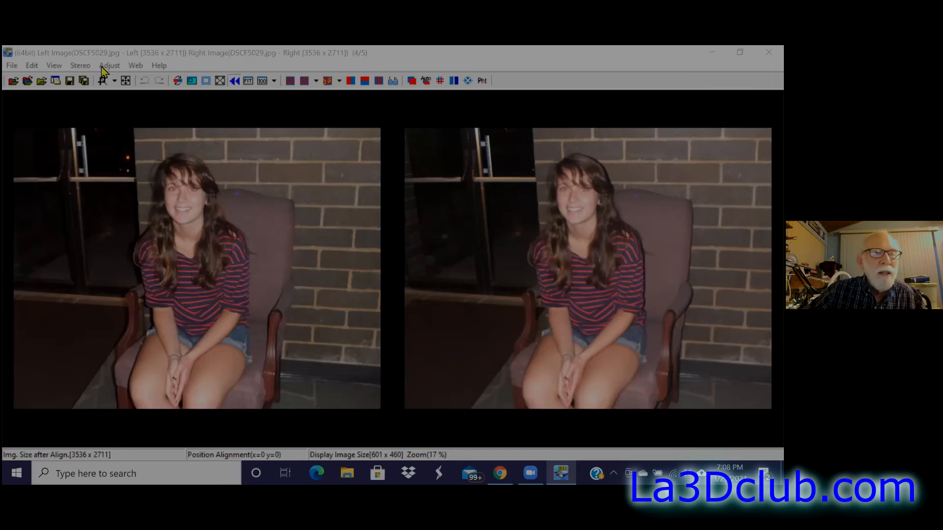
Step: Set free cropping to keep the classic stereo card aspect ratio of 21:23 and display the stereo pair as an anaglyph
click(114, 79)
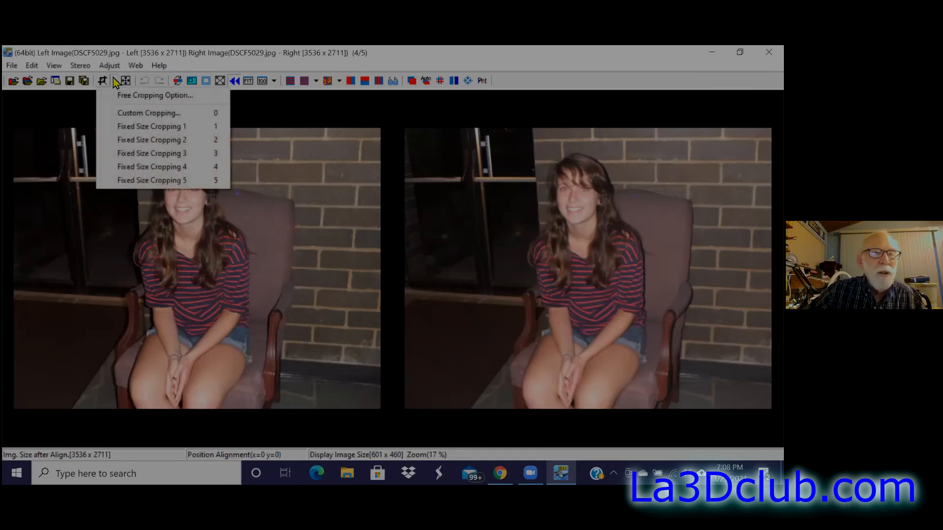
click(127, 97)
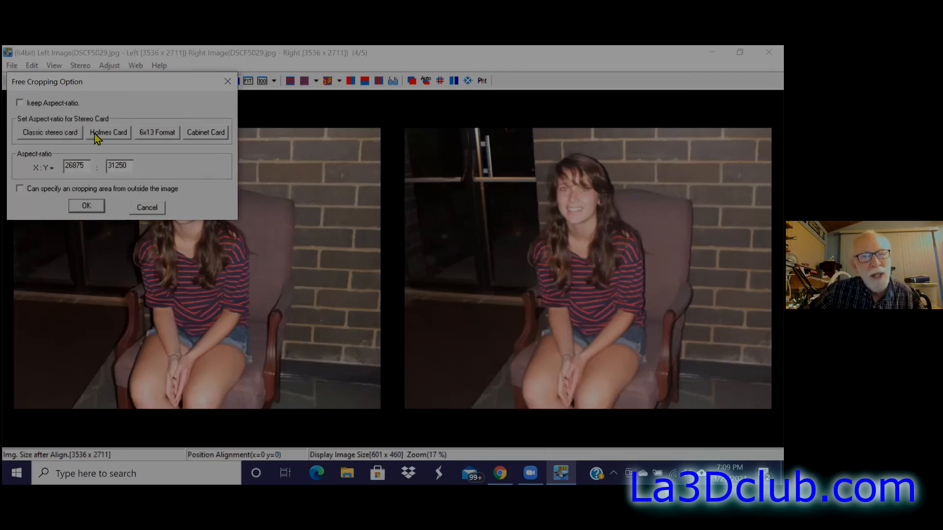
click(51, 132)
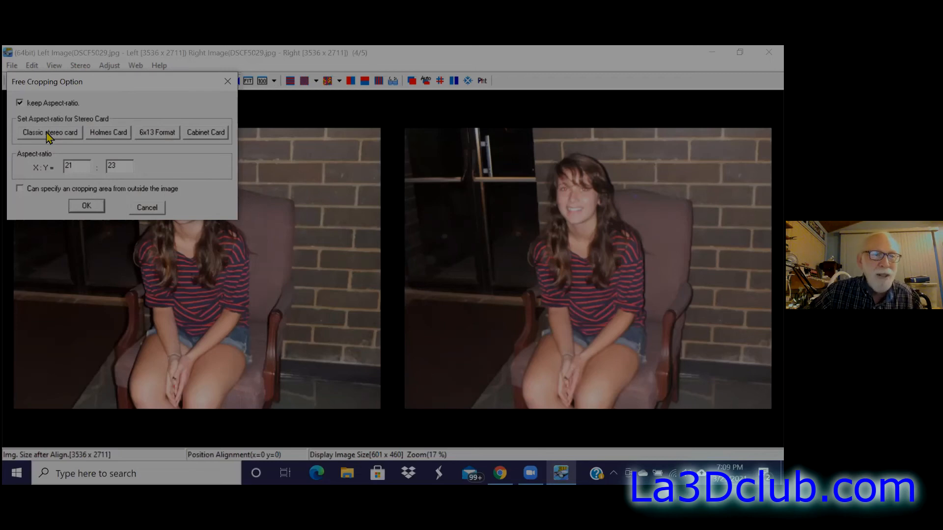
click(83, 207)
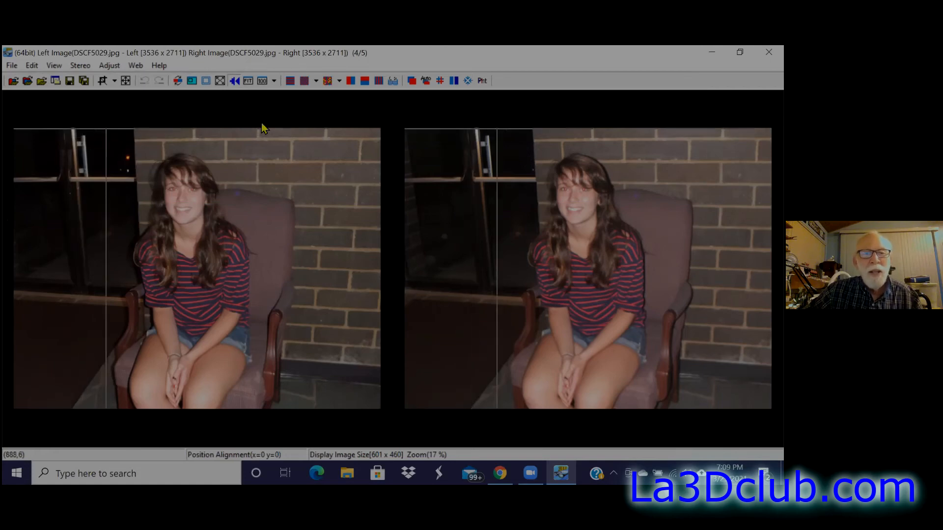
click(327, 81)
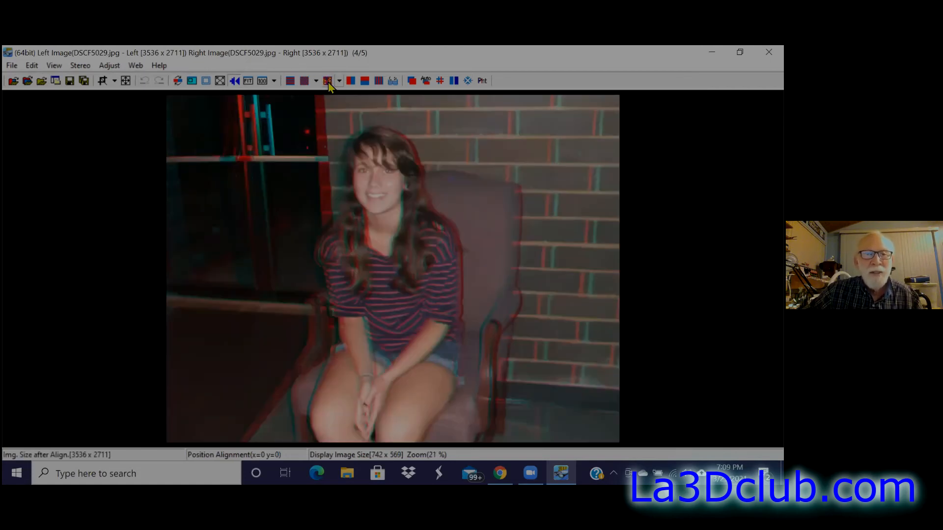
click(114, 81)
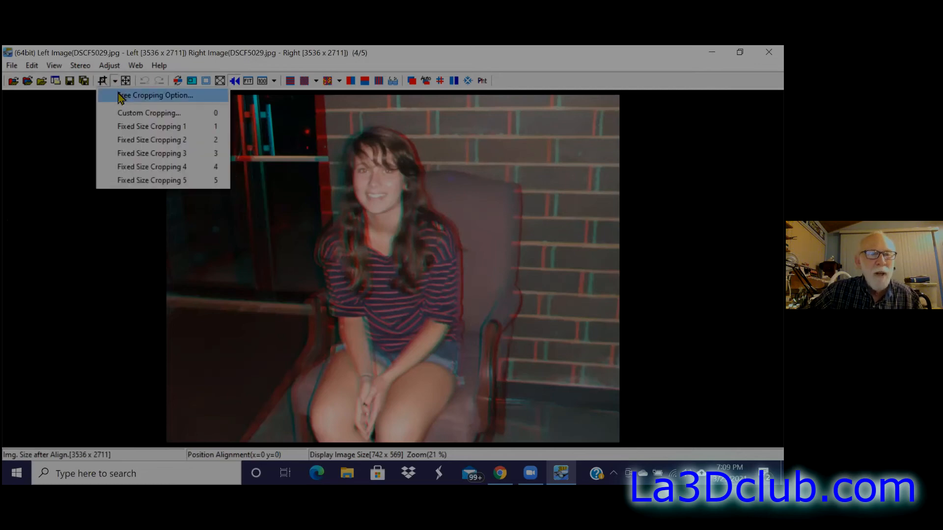
click(118, 93)
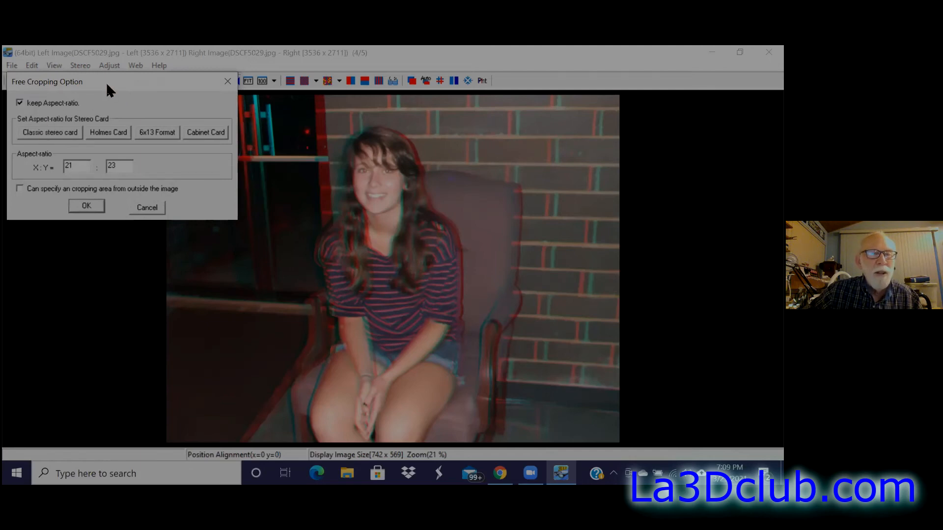
click(77, 206)
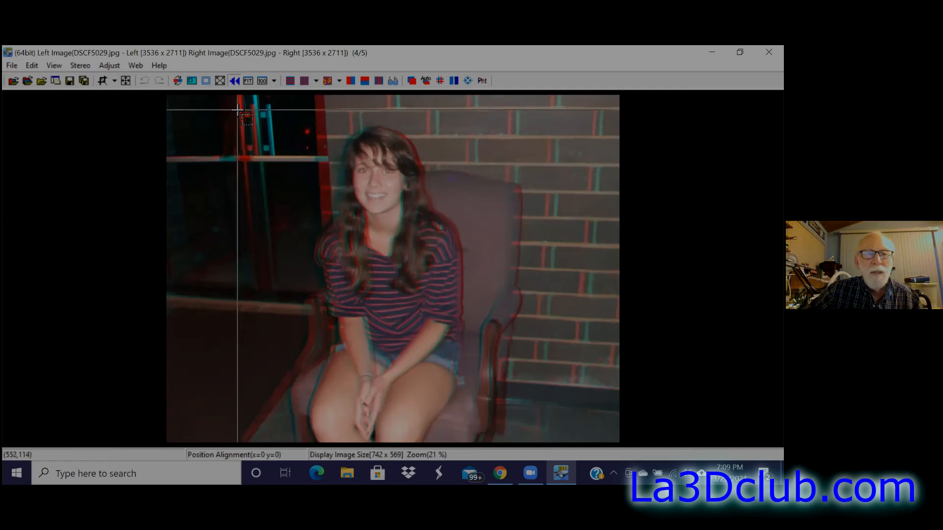
Step: Crop the stereo pair around the seated woman to about 2048 x 2243 pixels and display it side by side, fitted to the window
drag(249, 105, 542, 389)
mouse_move(410, 263)
mouse_down()
mouse_move(432, 261)
mouse_move(408, 254)
mouse_move(412, 271)
mouse_up()
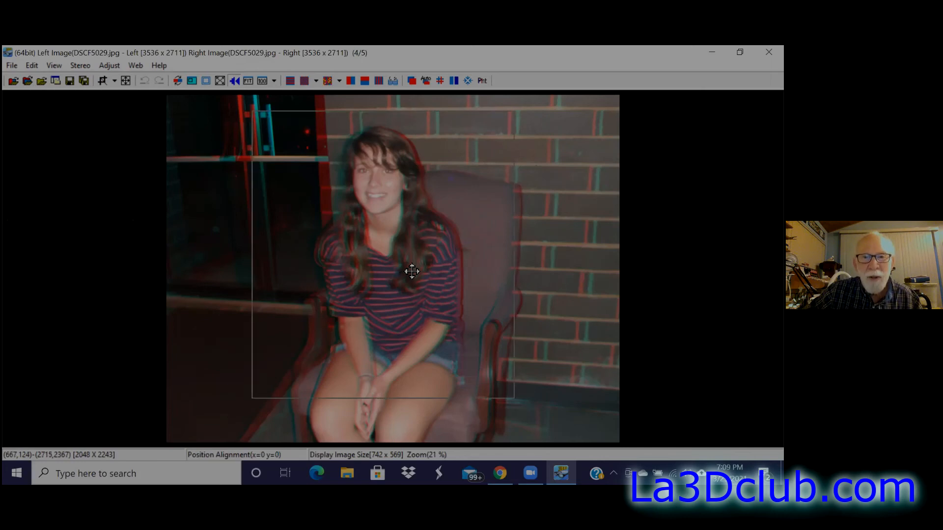
double_click(412, 271)
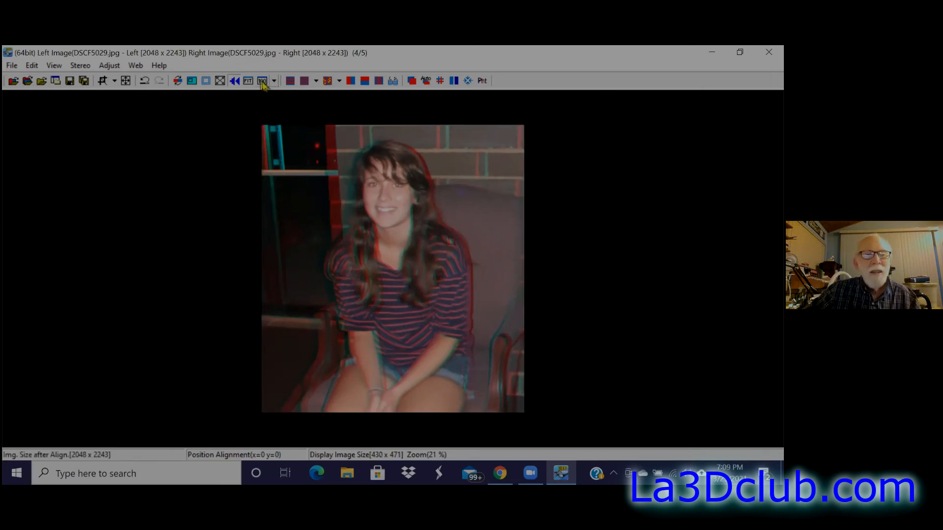
click(248, 81)
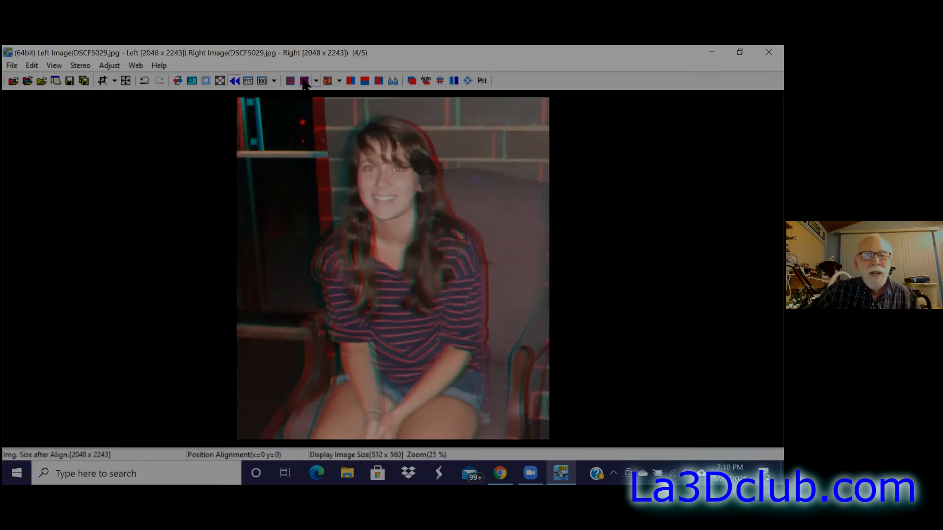
click(350, 82)
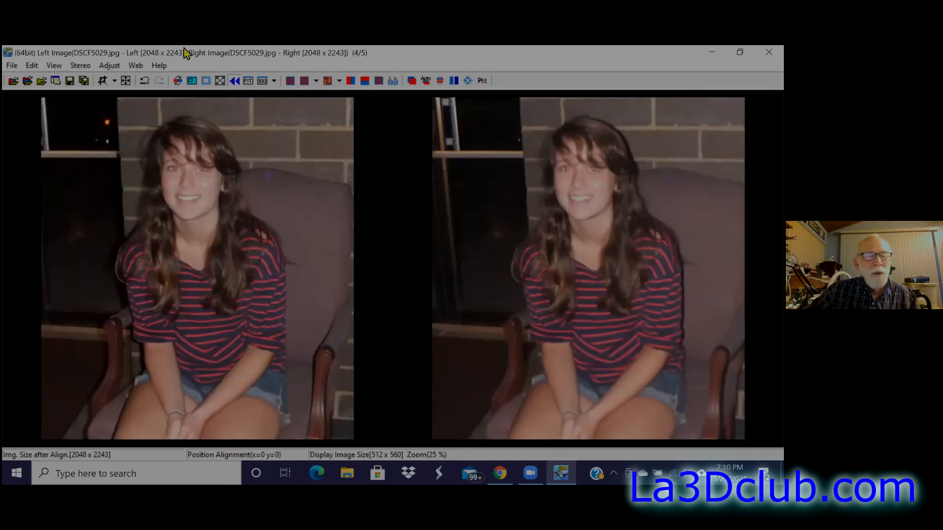
Step: Open the stereo card print setup and enter the author's full name followed by 2021 as the card's author text
click(11, 65)
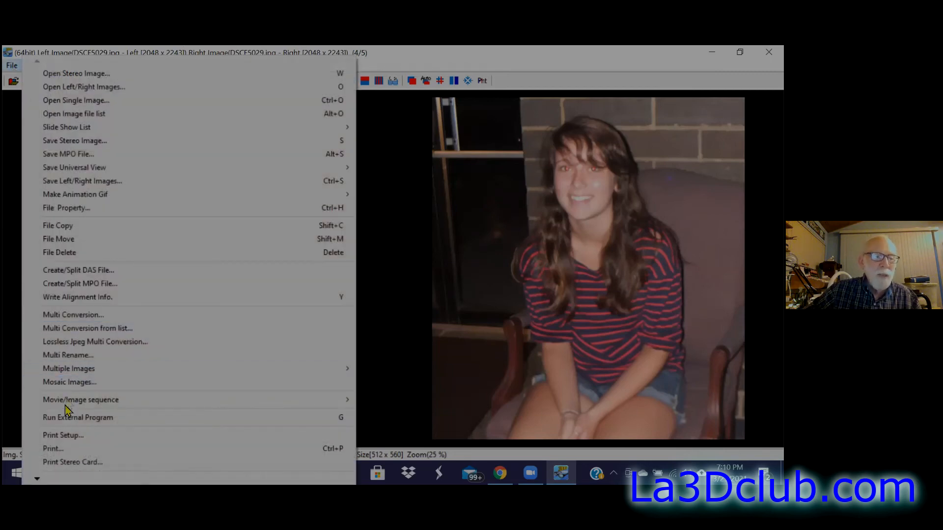
click(44, 463)
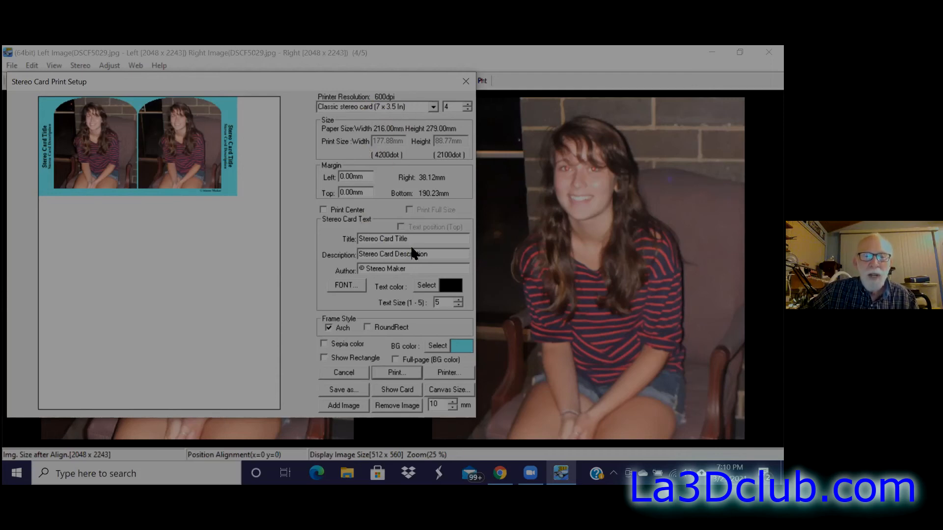
drag(412, 239, 346, 235)
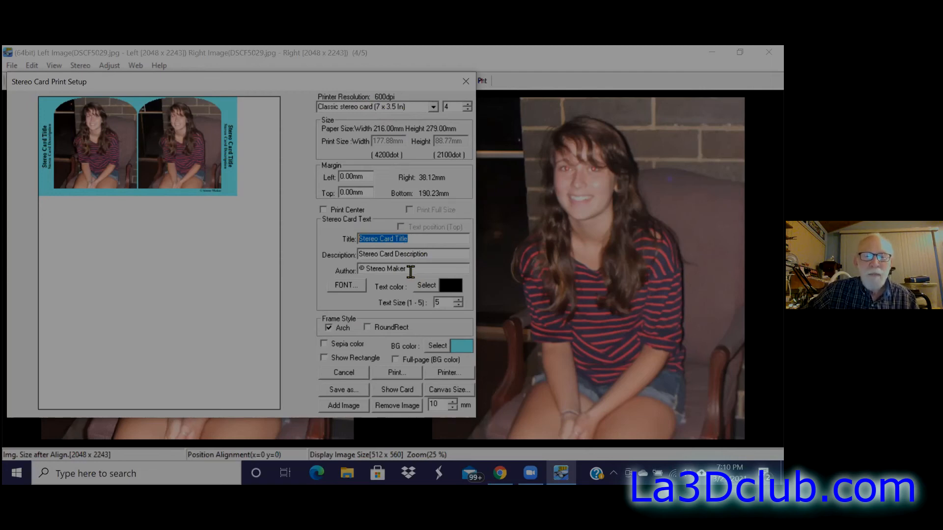
drag(410, 271, 371, 272)
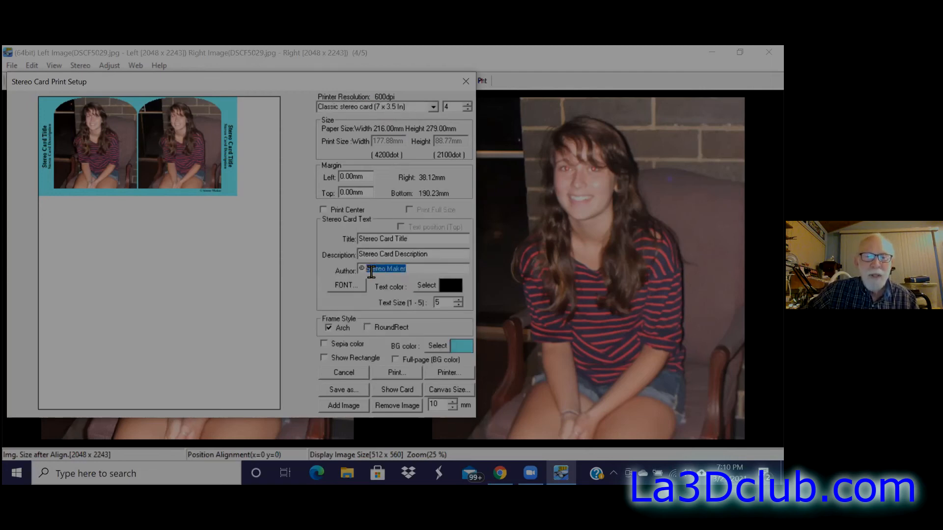
text(David Starkman)
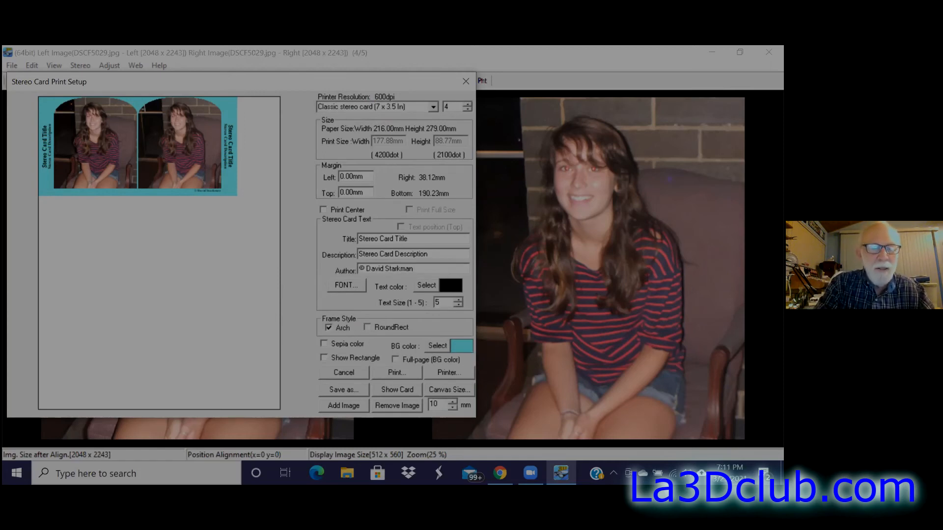
text( 2021)
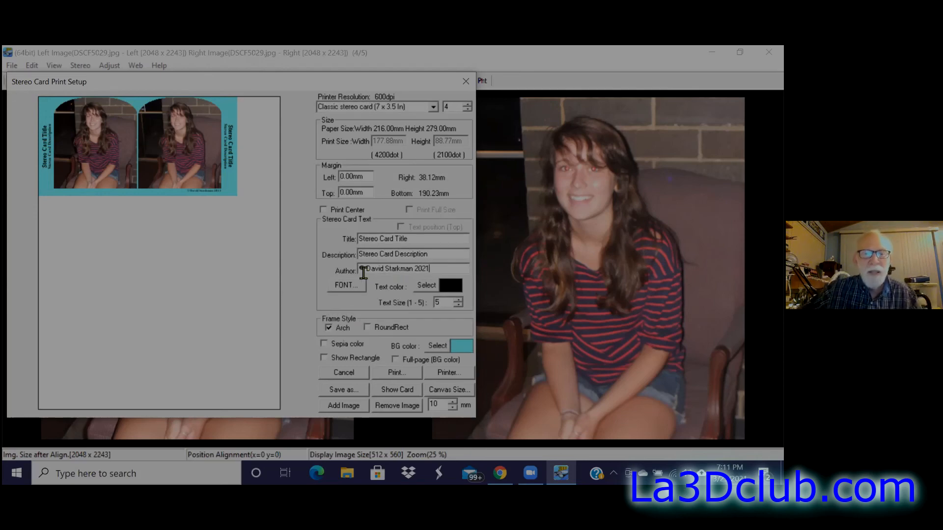
Step: Compare the card without and with the Arch frame, keep Arch enabled, and set the card's background color to gray
click(329, 328)
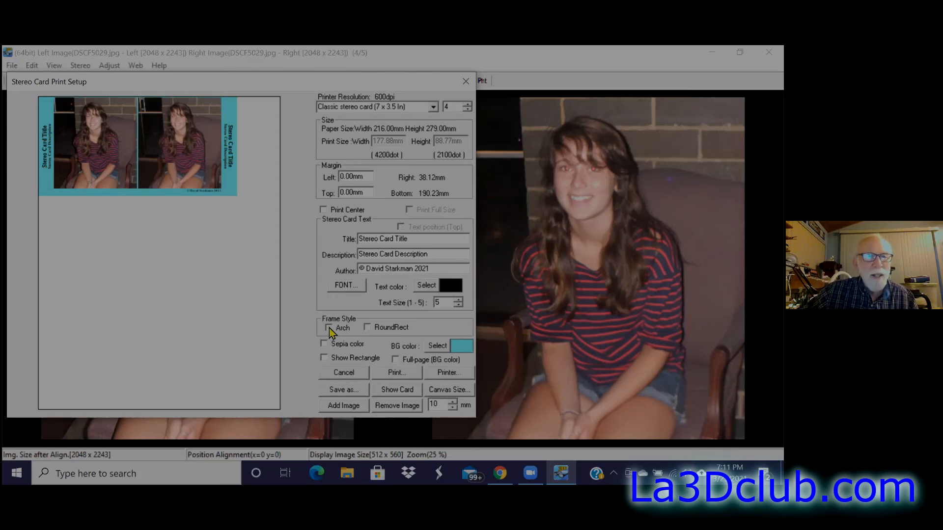
click(329, 328)
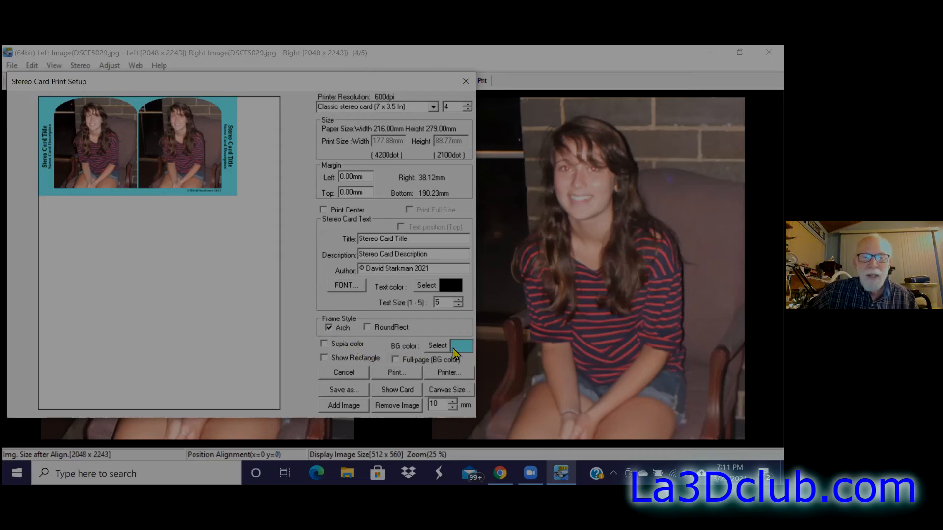
click(437, 345)
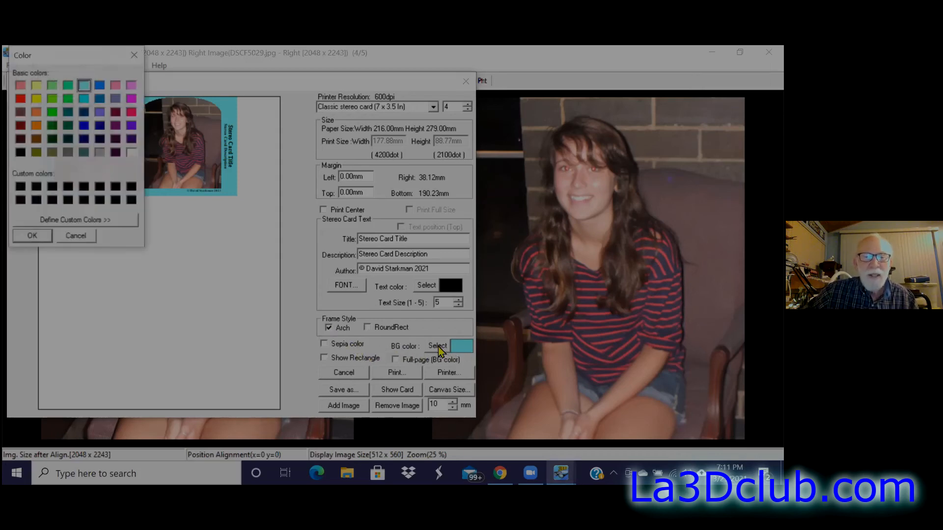
click(68, 152)
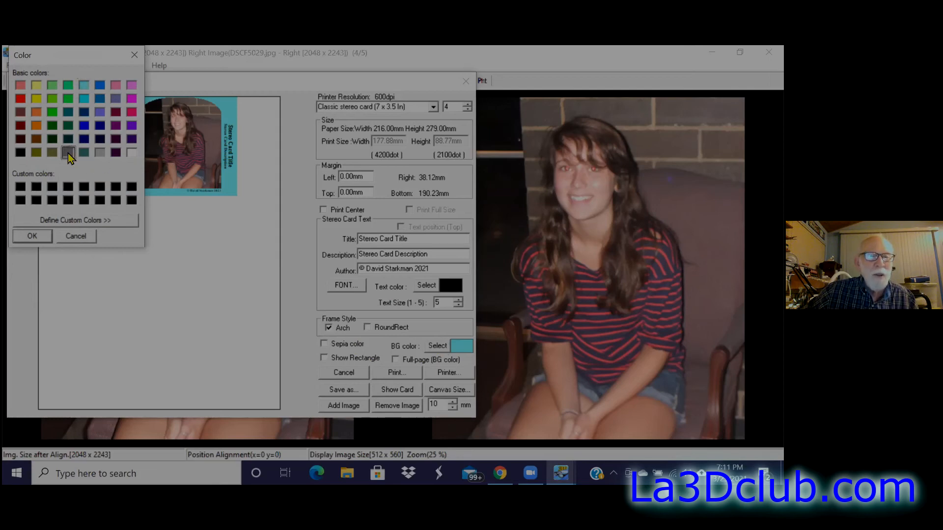
click(33, 233)
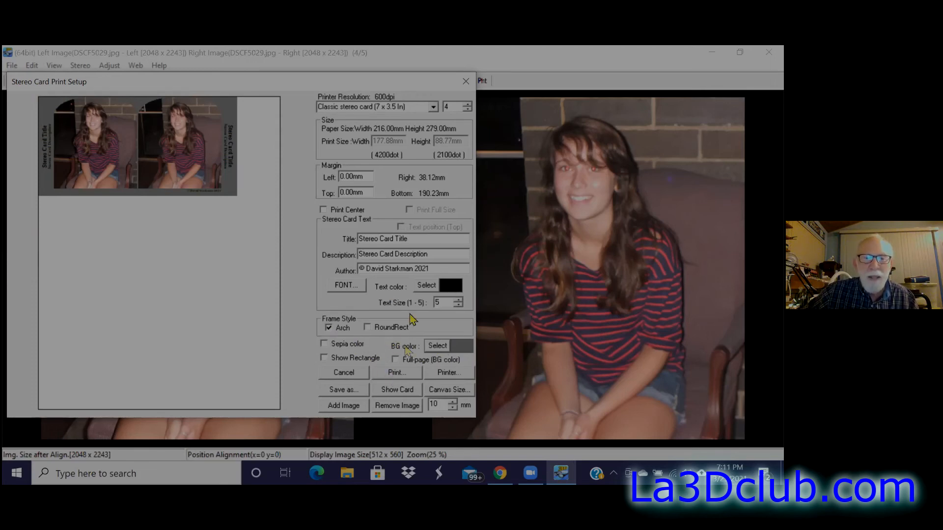
click(423, 286)
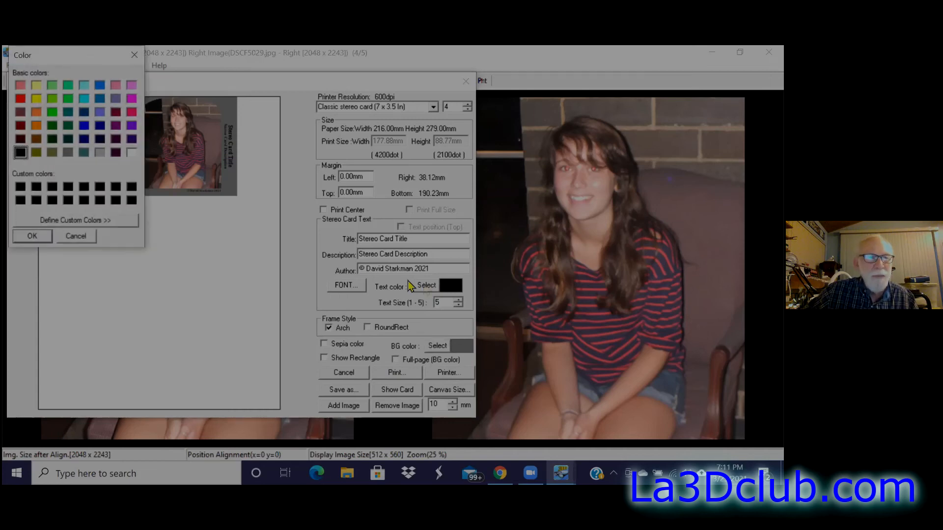
click(61, 234)
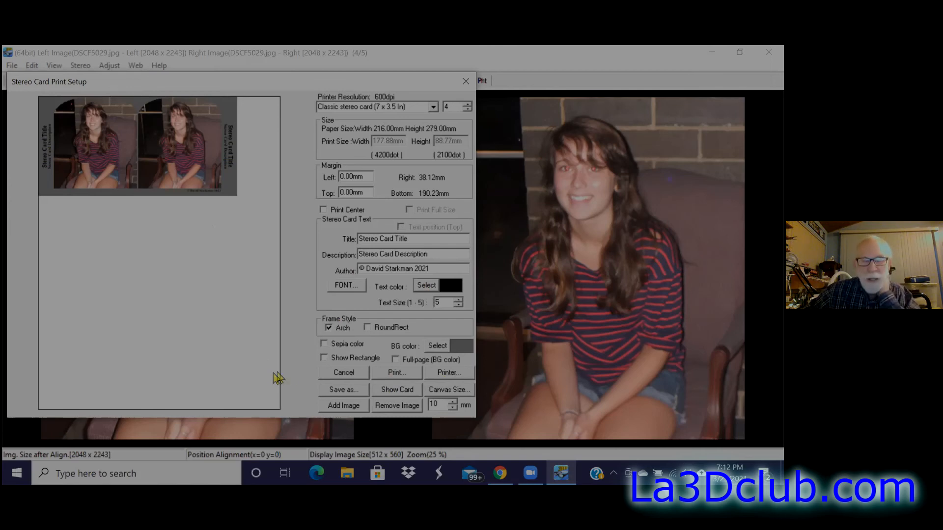
Step: Save the stereo card as a JPEG file in the SPM Class folder, named with the subject's first name followed by SV
click(347, 392)
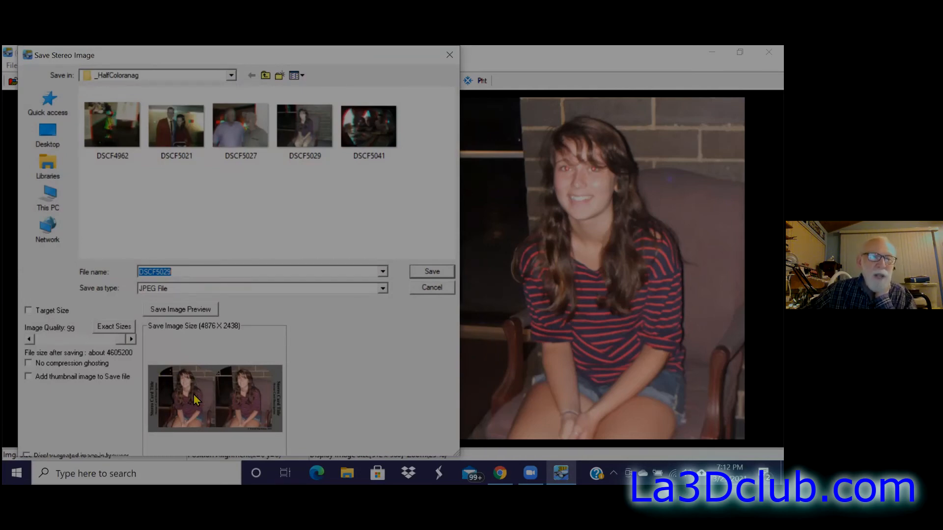
click(265, 77)
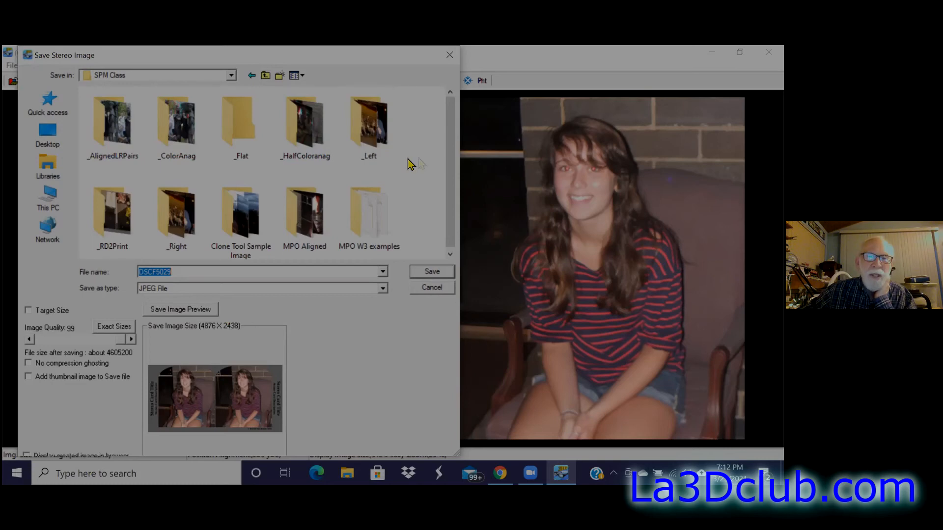
drag(452, 145, 444, 167)
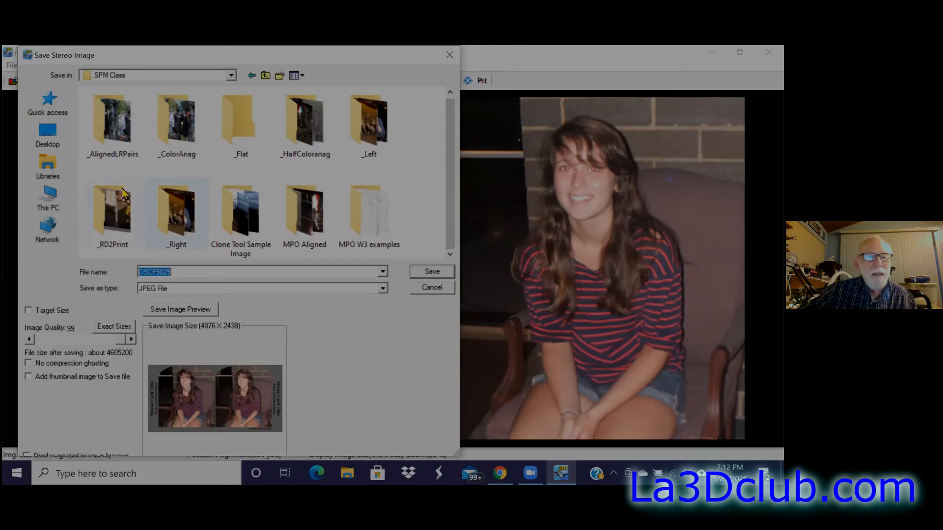
mouse_move(113, 252)
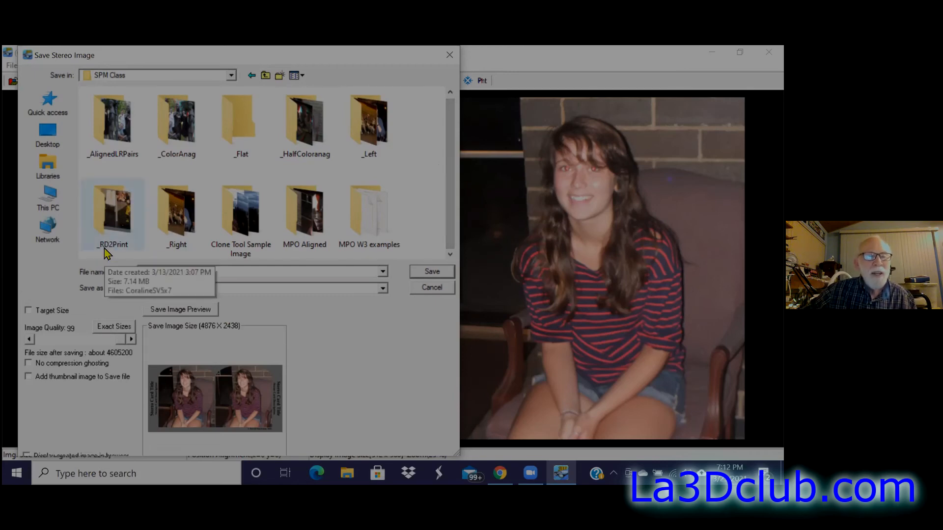
click(107, 208)
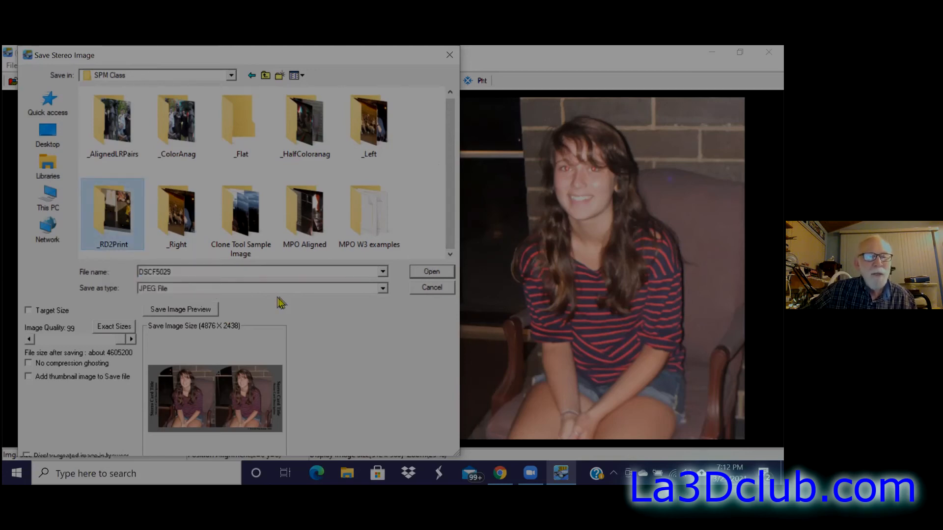
double_click(177, 271)
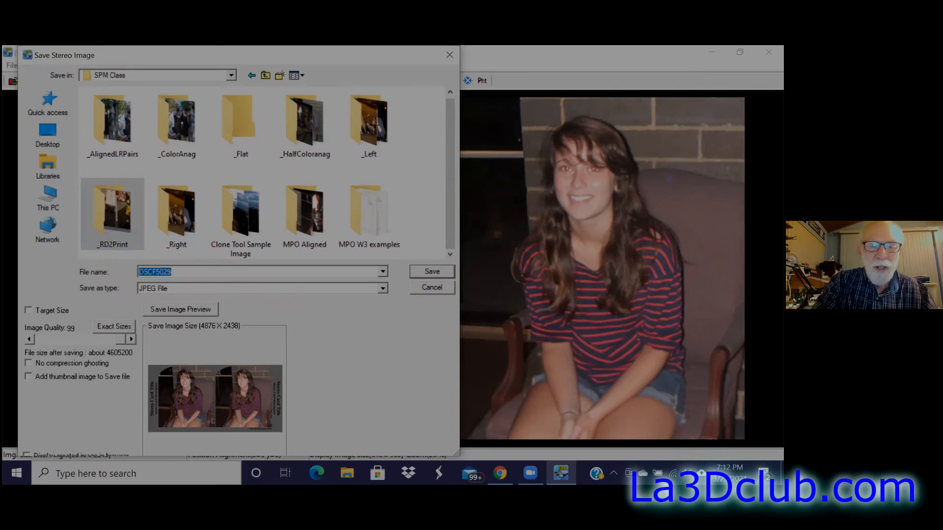
text(L)
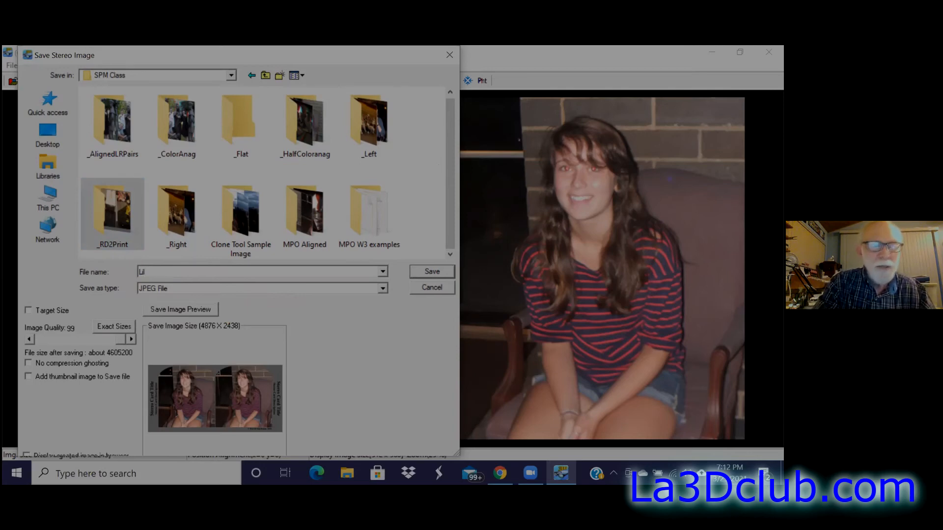
text(ilySV)
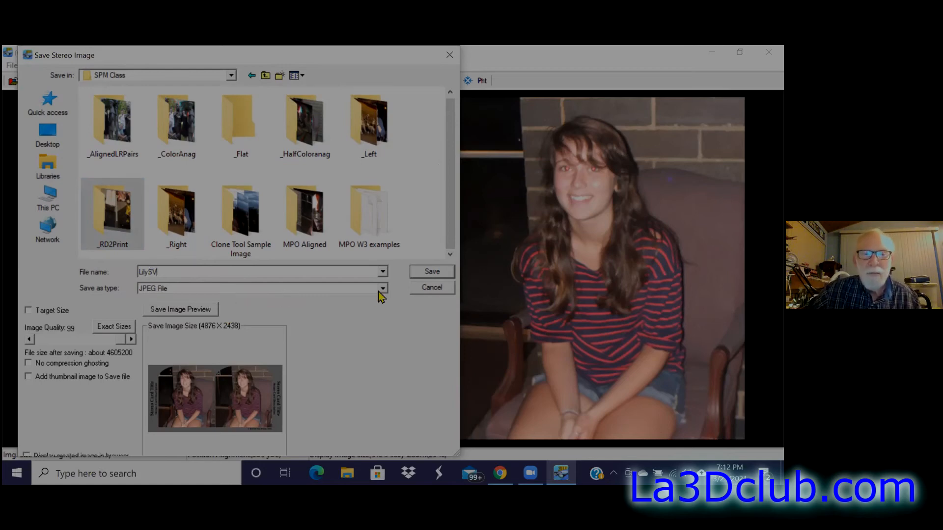
click(419, 270)
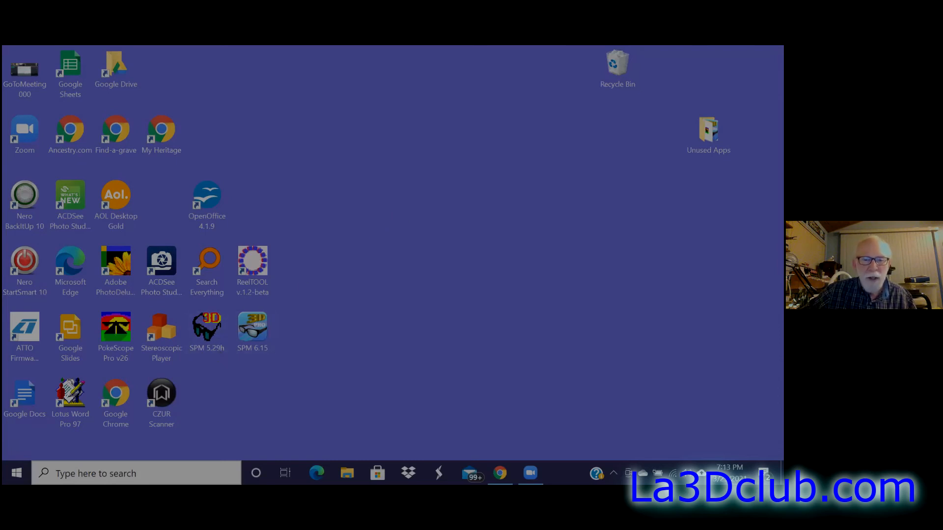
Step: In File Explorer, check the SPM Class folder's _RD2Print subfolder and move the newly saved stereo card JPEG into it
click(347, 473)
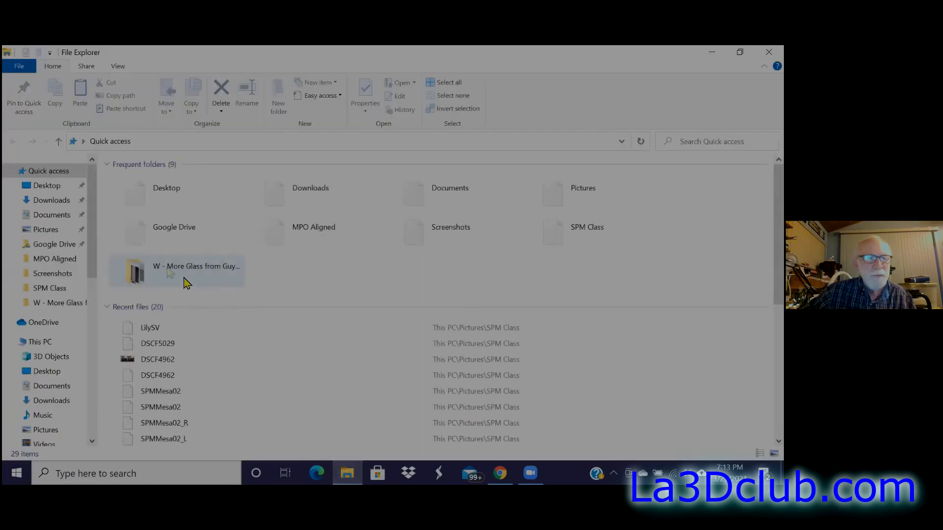
click(63, 293)
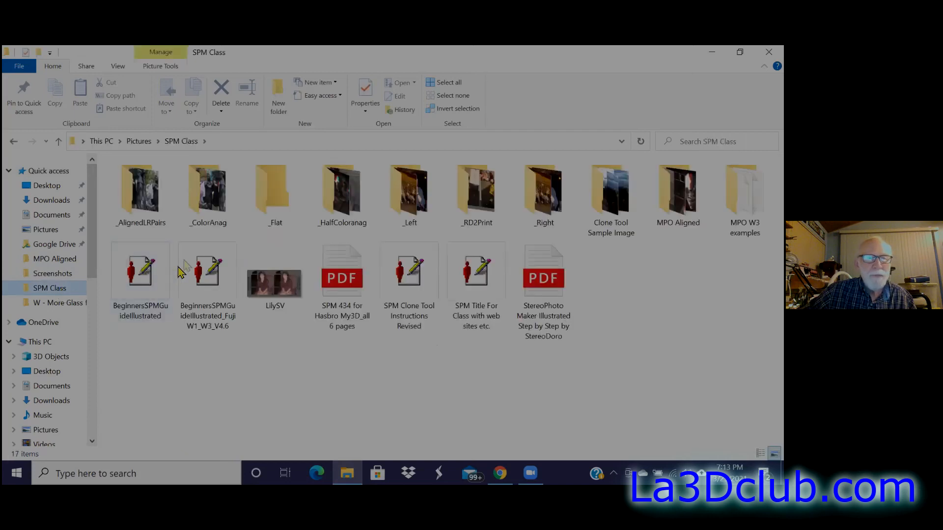
double_click(480, 194)
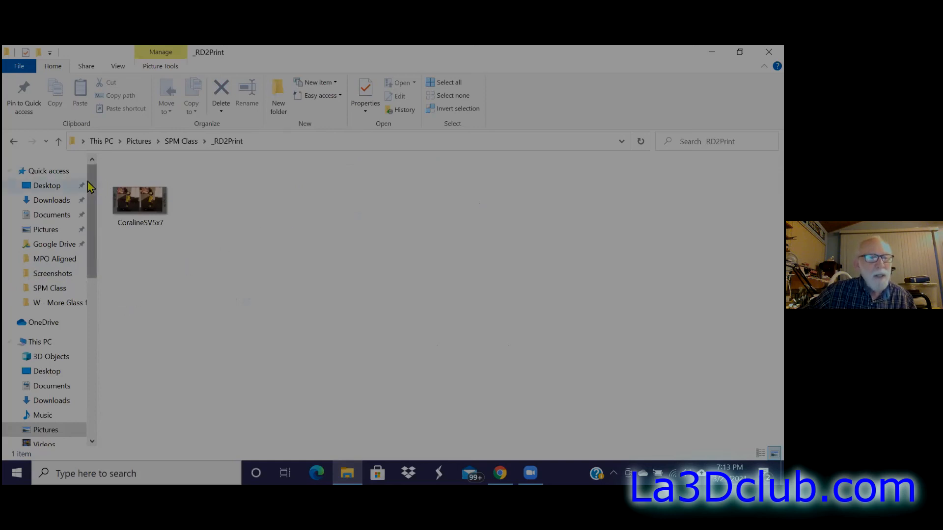
click(59, 142)
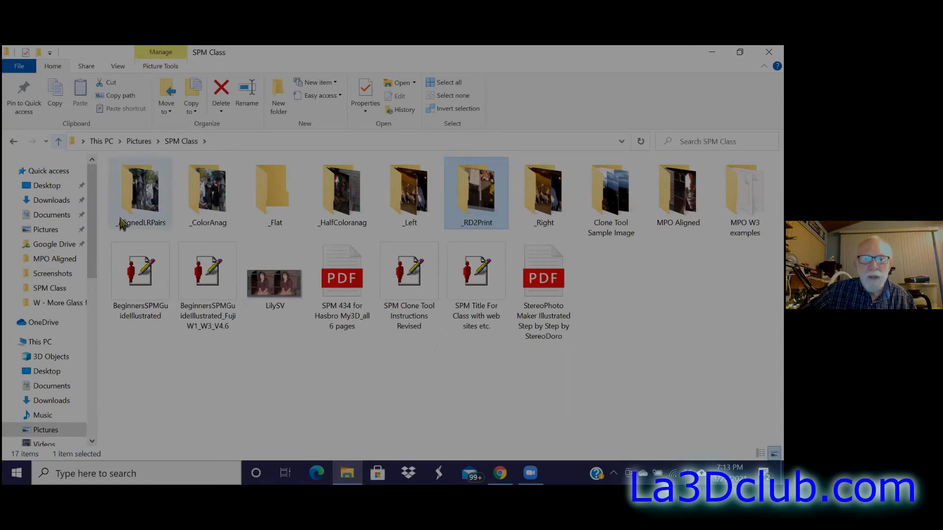
drag(274, 288, 482, 209)
Step: View the moved stereo card from the _RD2Print folder at full size, and close the image viewer and File Explorer
double_click(483, 209)
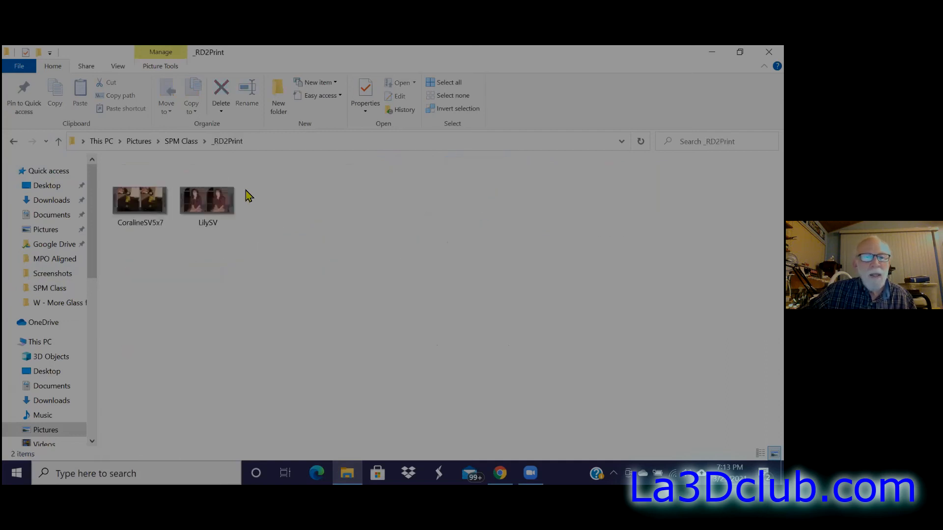
double_click(204, 216)
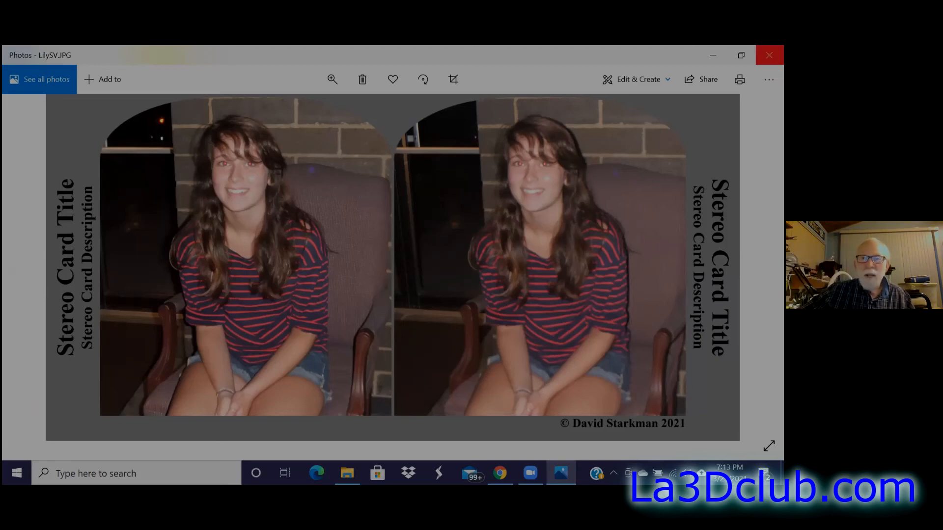
click(769, 55)
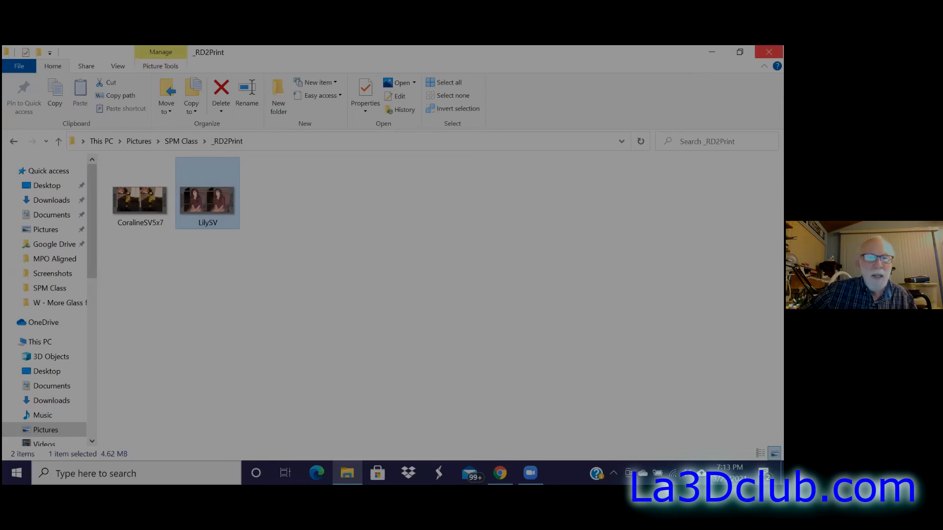
click(769, 51)
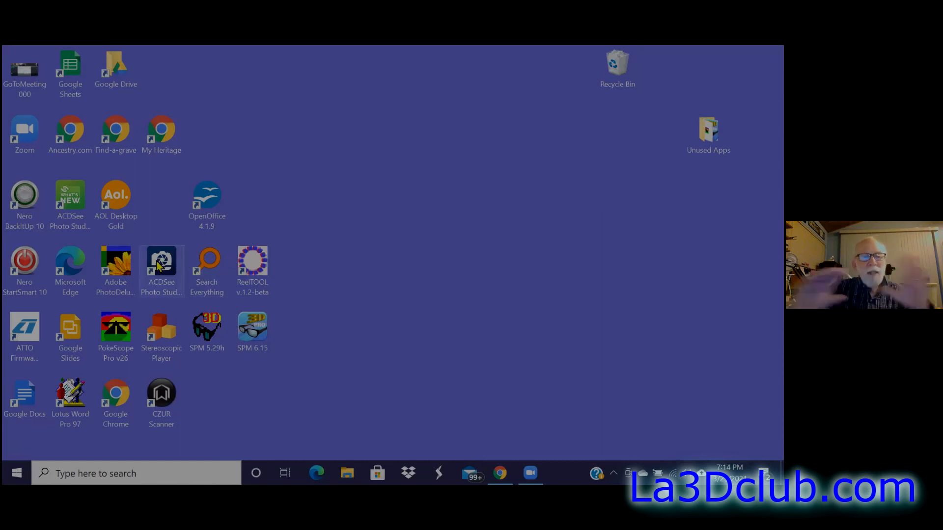
Step: Launch Adobe PhotoDeluxe Home Edition 4.1 from the desktop
double_click(113, 278)
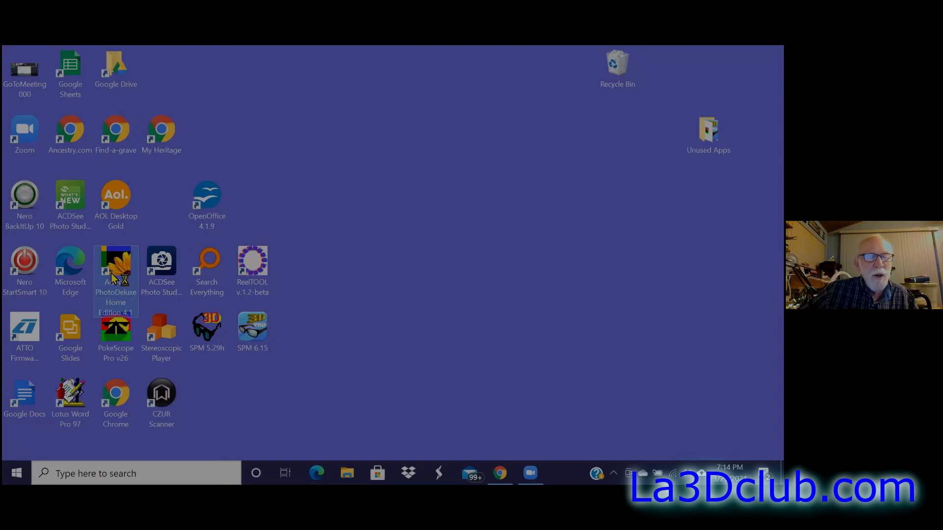